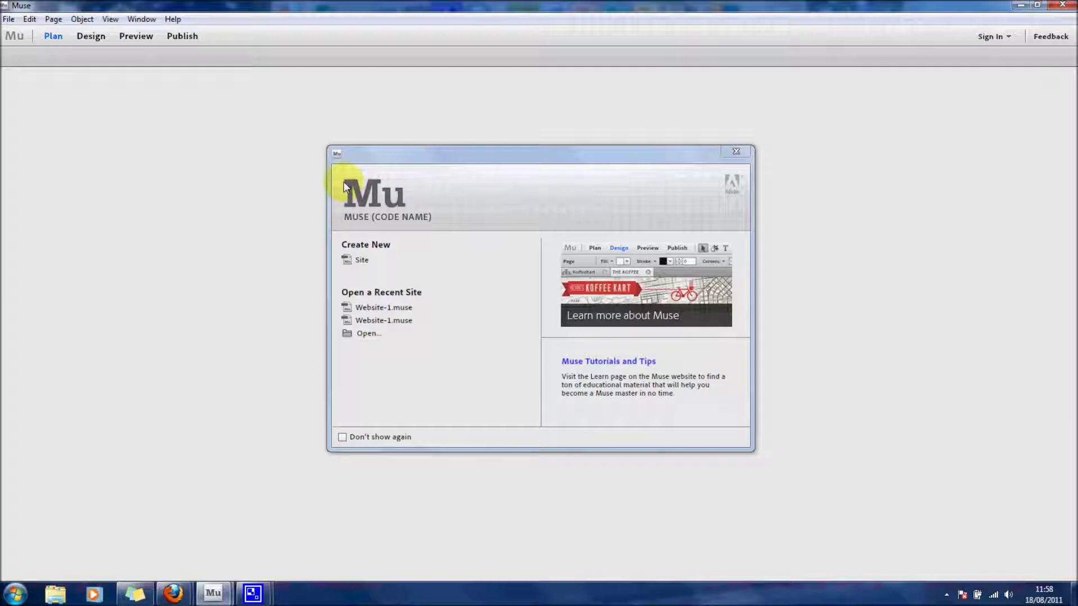
- Create a new site with the default page settings, 960 wide with a minimum height of 500 and one column
{"action": "left_click", "coordinate": [365, 262]}
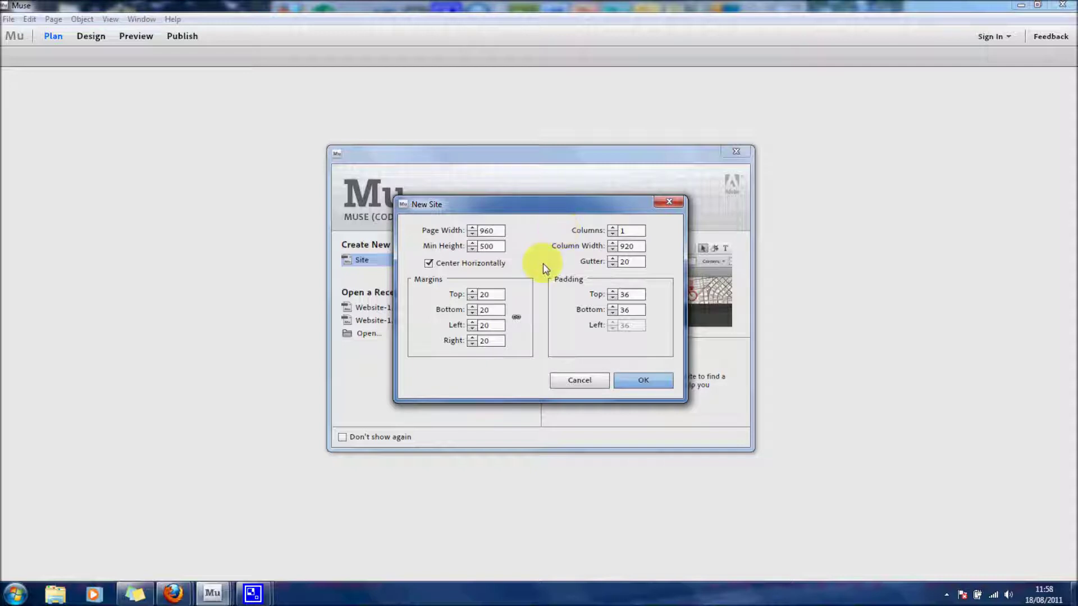
{"action": "left_click", "coordinate": [638, 384]}
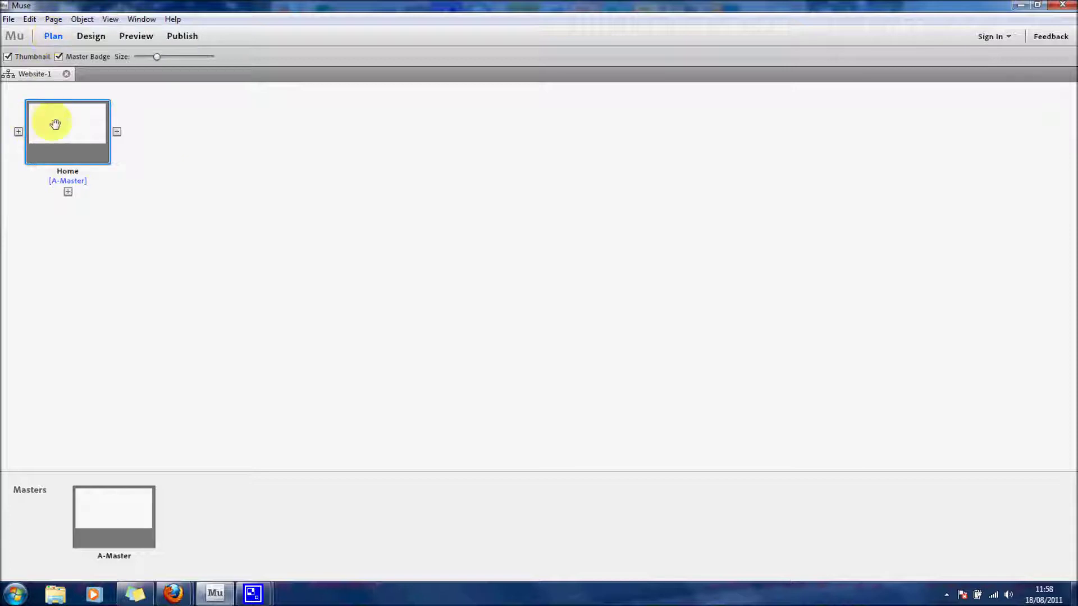
- Insert a child page beneath Home in the site map and name it About
{"action": "mouse_move", "coordinate": [122, 112]}
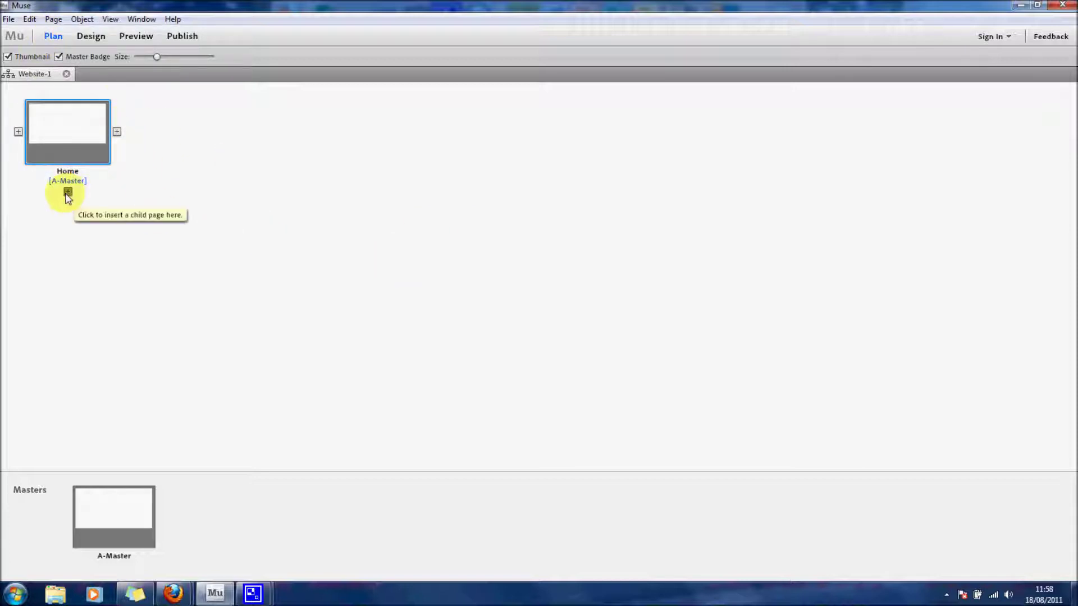
{"action": "mouse_move", "coordinate": [67, 193]}
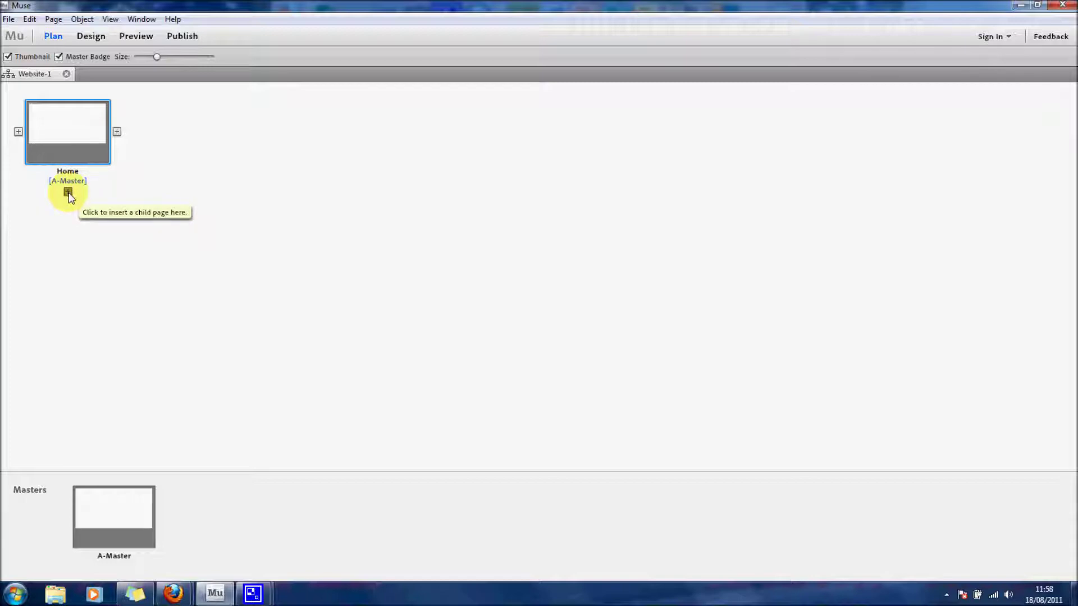
{"action": "left_click", "coordinate": [68, 193]}
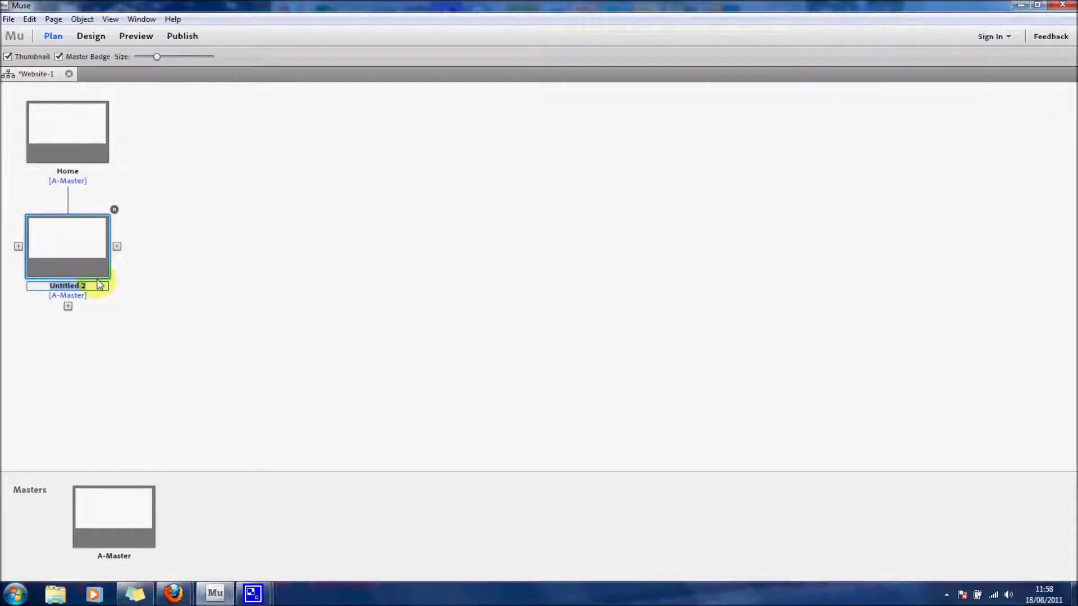
{"action": "type", "text": "About"}
{"action": "left_click", "coordinate": [128, 251]}
- Insert a sibling page to the right of About and name it Images
{"action": "mouse_move", "coordinate": [117, 247]}
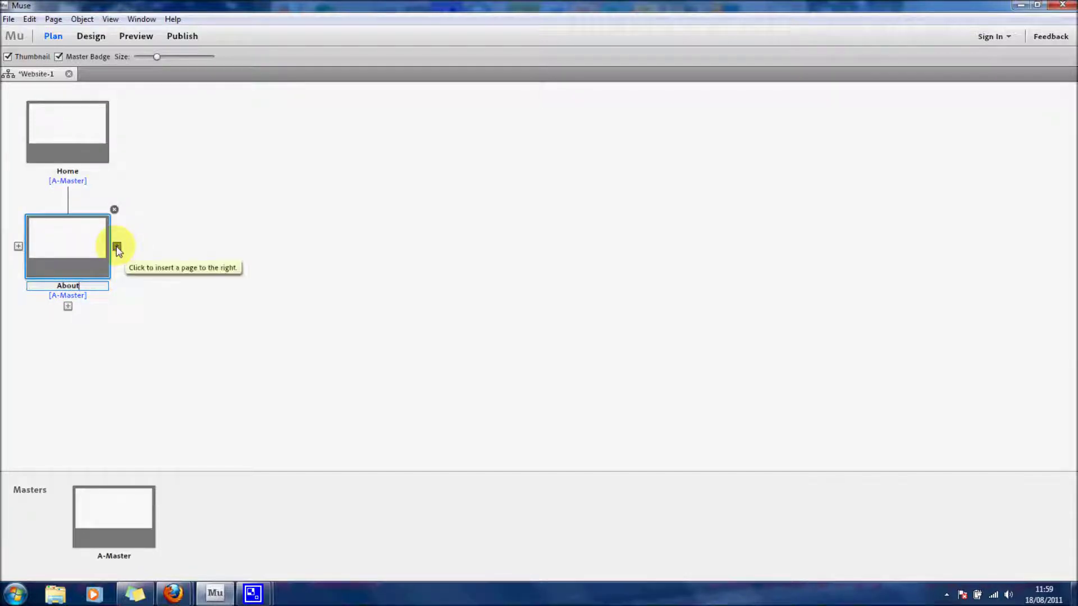
{"action": "left_click", "coordinate": [117, 247]}
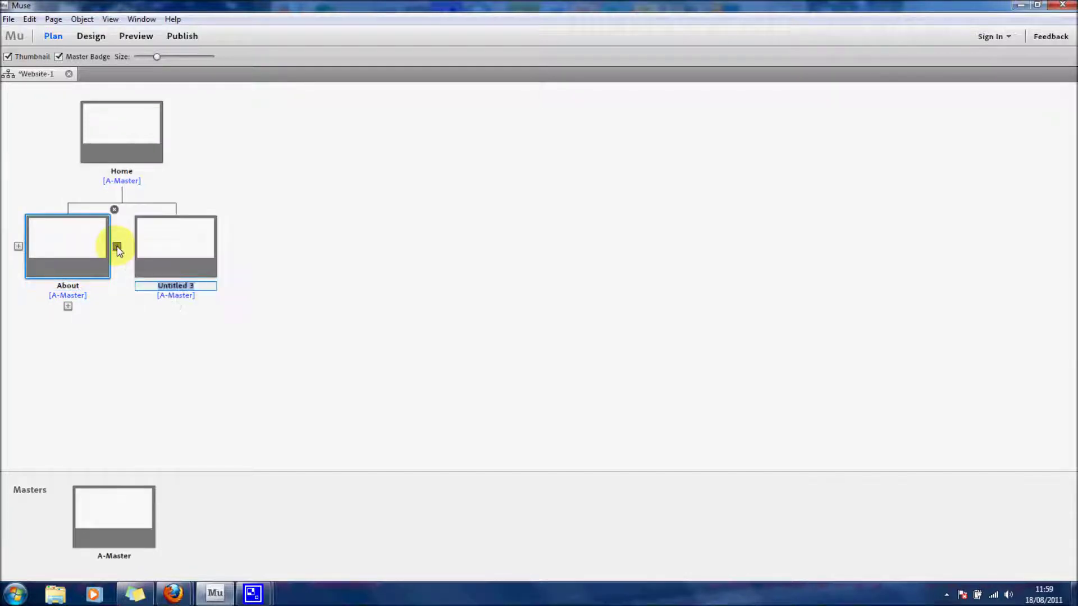
{"action": "key", "text": "BackSpace"}
{"action": "type", "text": "Images"}
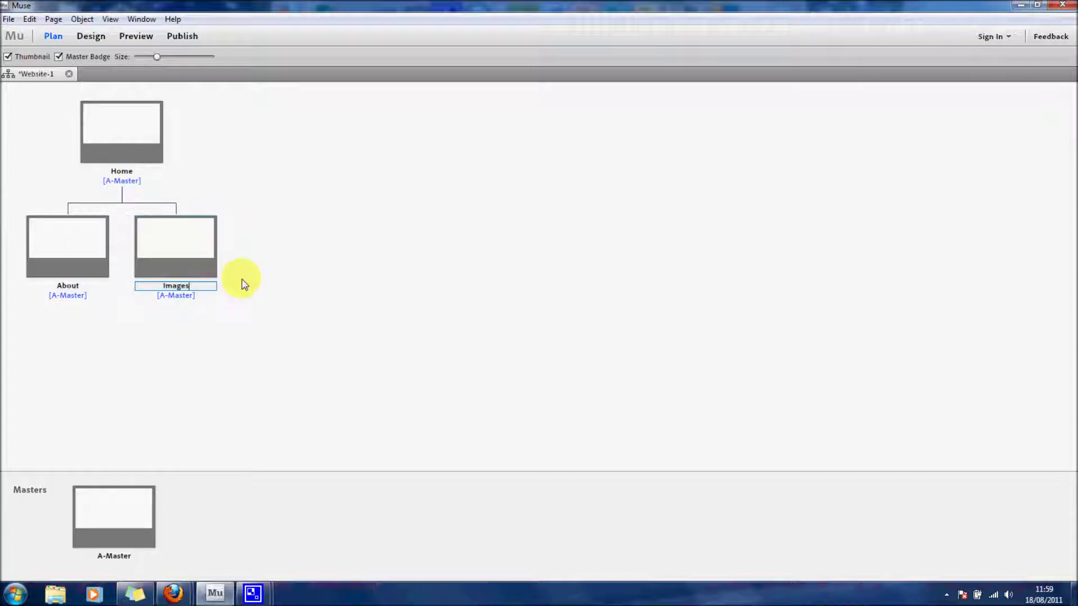
- Insert a sibling page to the right of Images and name it Contact
{"action": "left_click", "coordinate": [225, 247]}
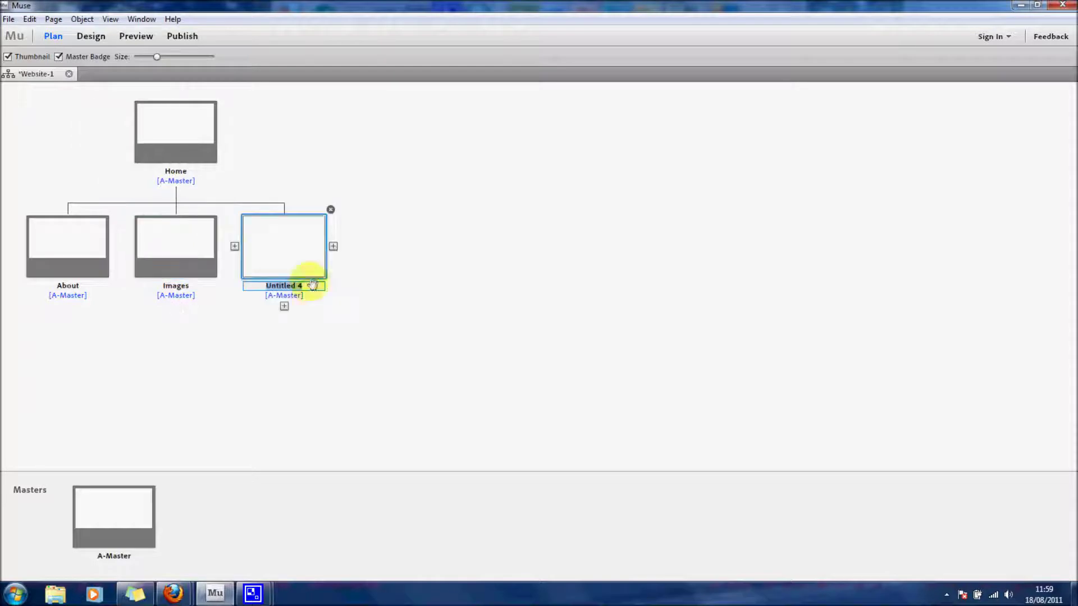
{"action": "type", "text": "C"}
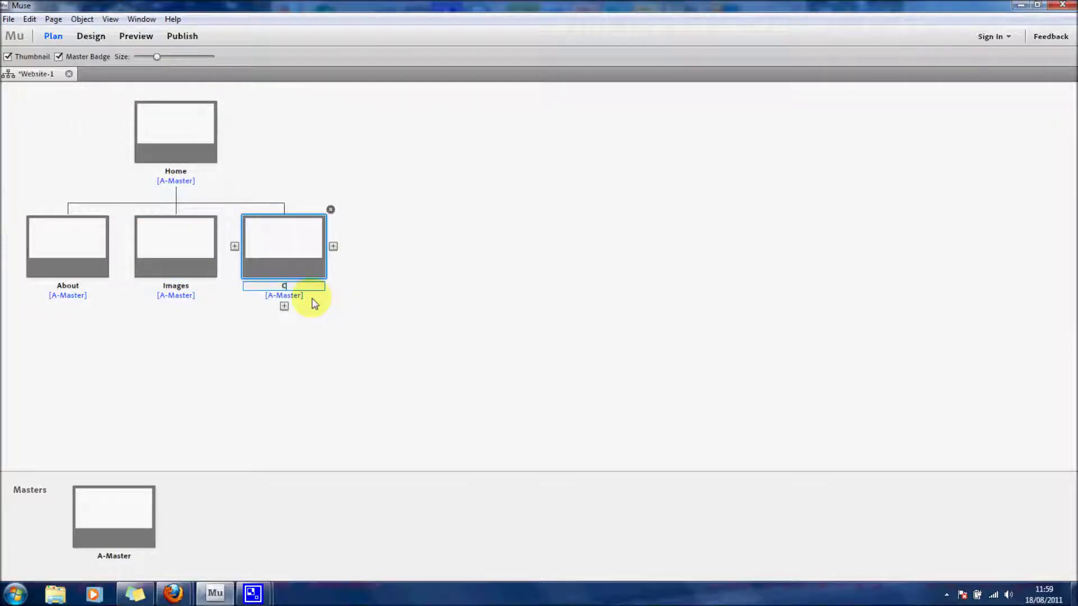
{"action": "type", "text": "ontact"}
{"action": "left_click", "coordinate": [392, 350]}
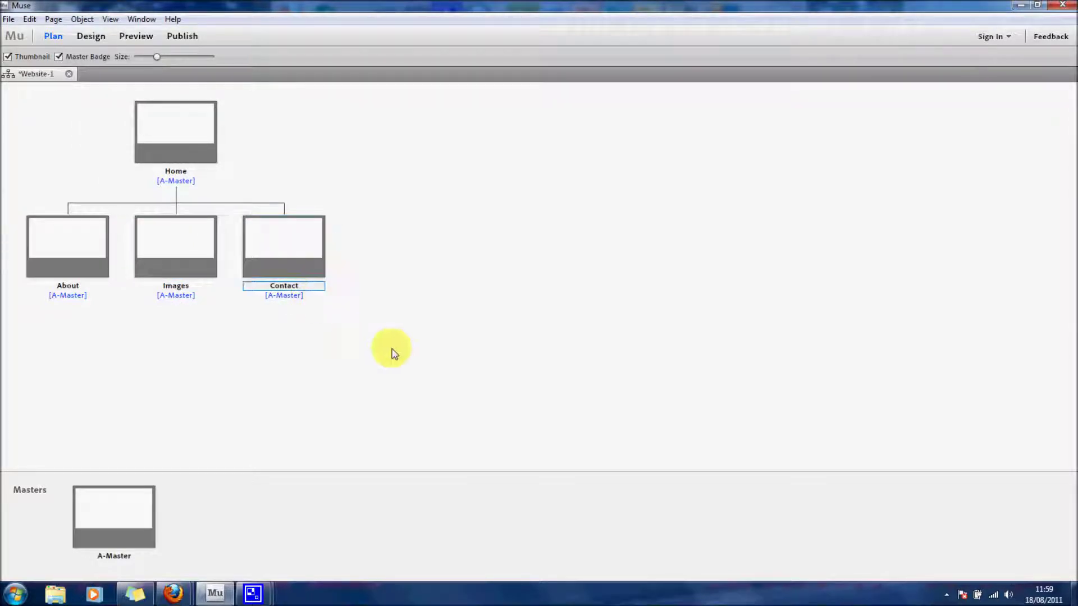
{"action": "left_click", "coordinate": [441, 374]}
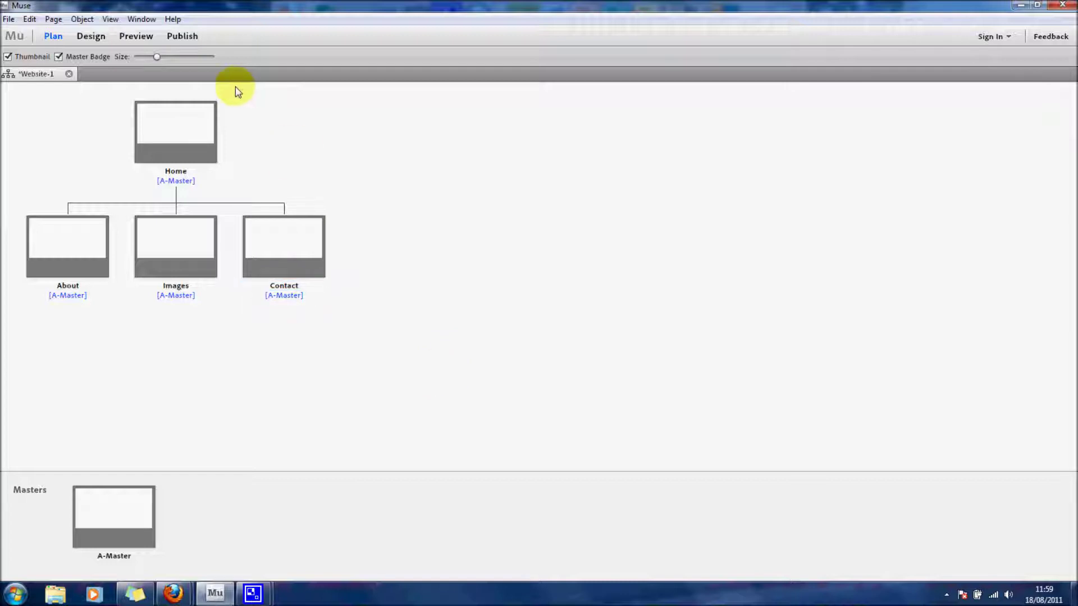
- Open the Home page for design and draw a wide rectangle about 722 by 116 px across its upper part
{"action": "mouse_move", "coordinate": [194, 170]}
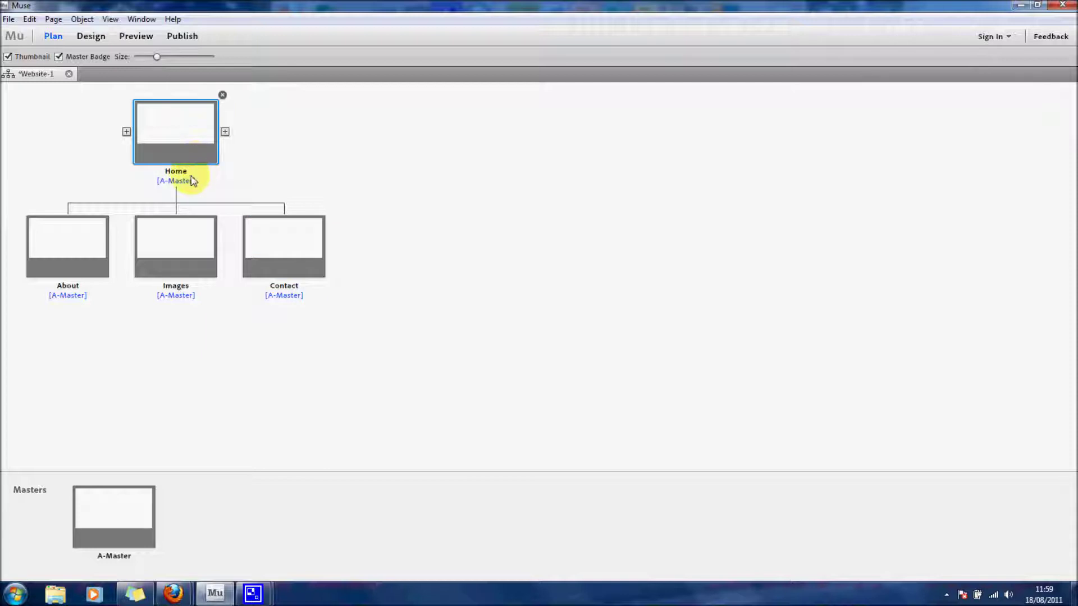
{"action": "double_click", "coordinate": [168, 127]}
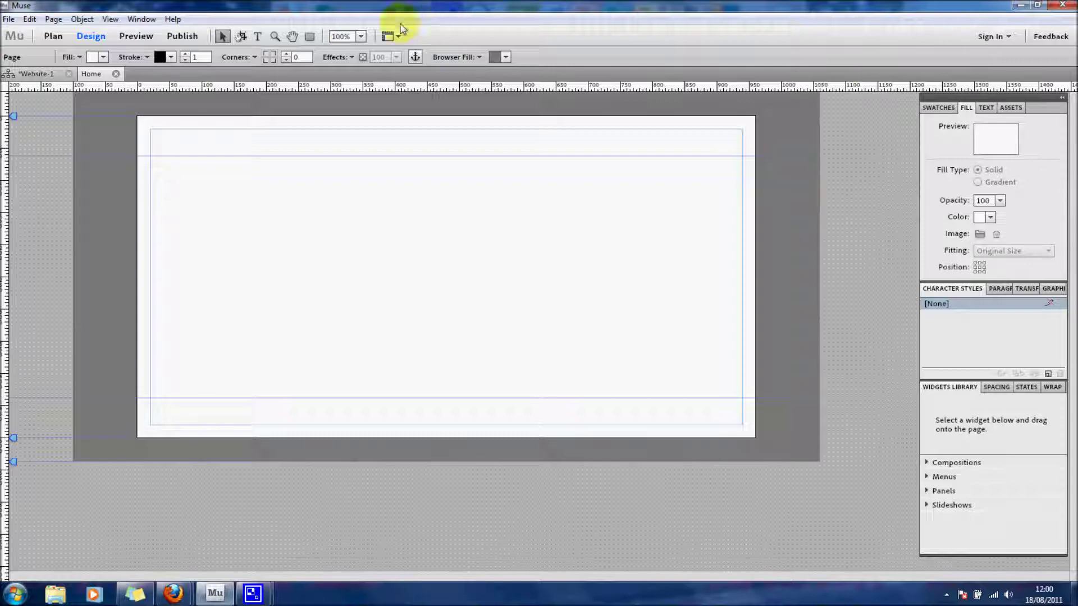
{"action": "left_click", "coordinate": [309, 36]}
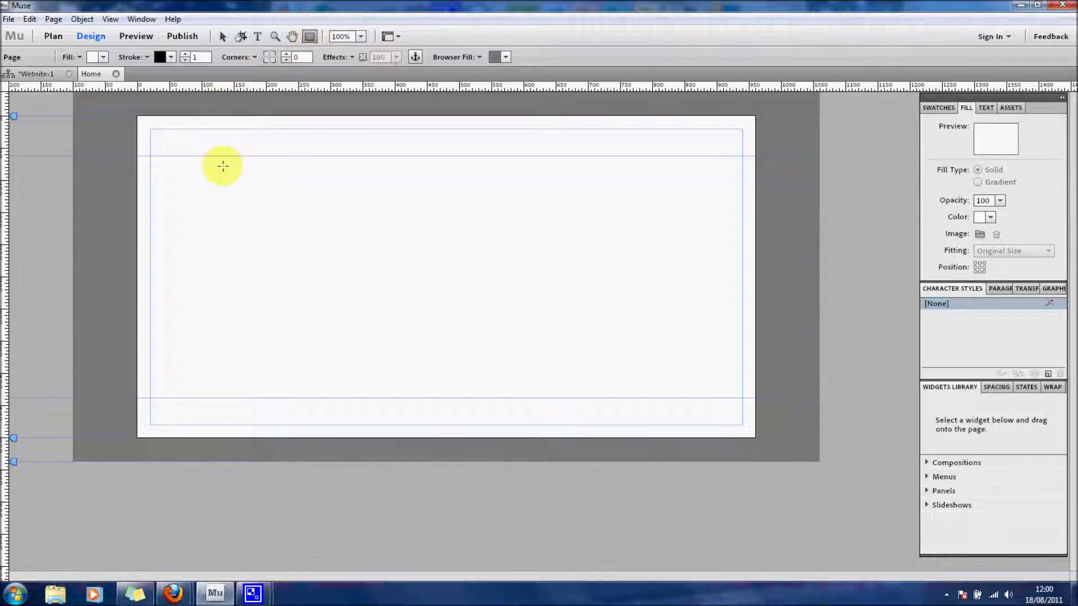
{"action": "left_click_drag", "start_coordinate": [200, 165], "coordinate": [665, 241]}
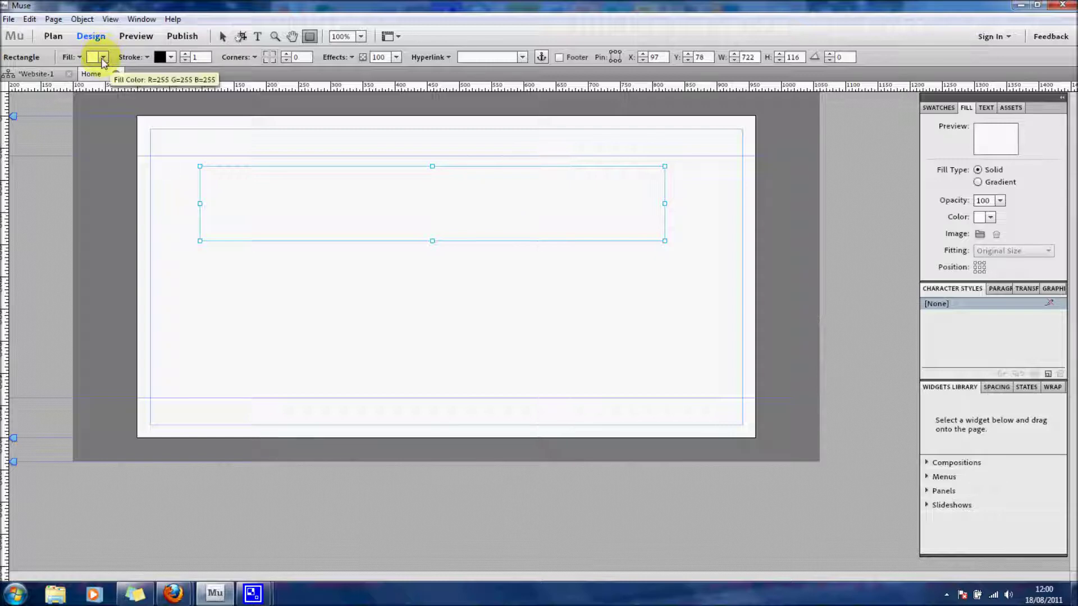
- Fill the rectangle with a bright blue, hex 2727FD
{"action": "left_click", "coordinate": [103, 58]}
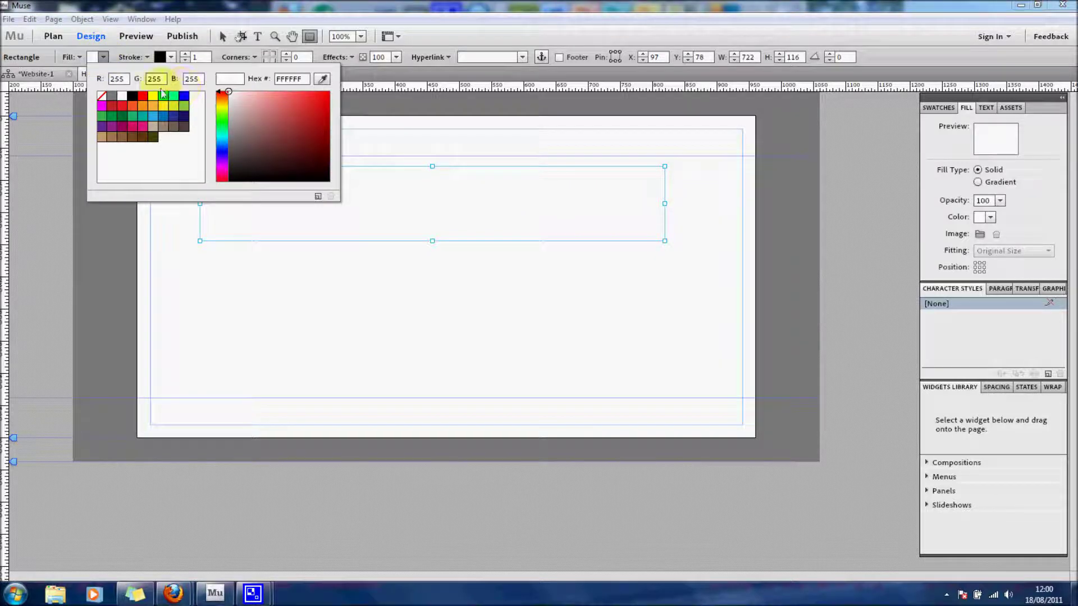
{"action": "left_click", "coordinate": [184, 96]}
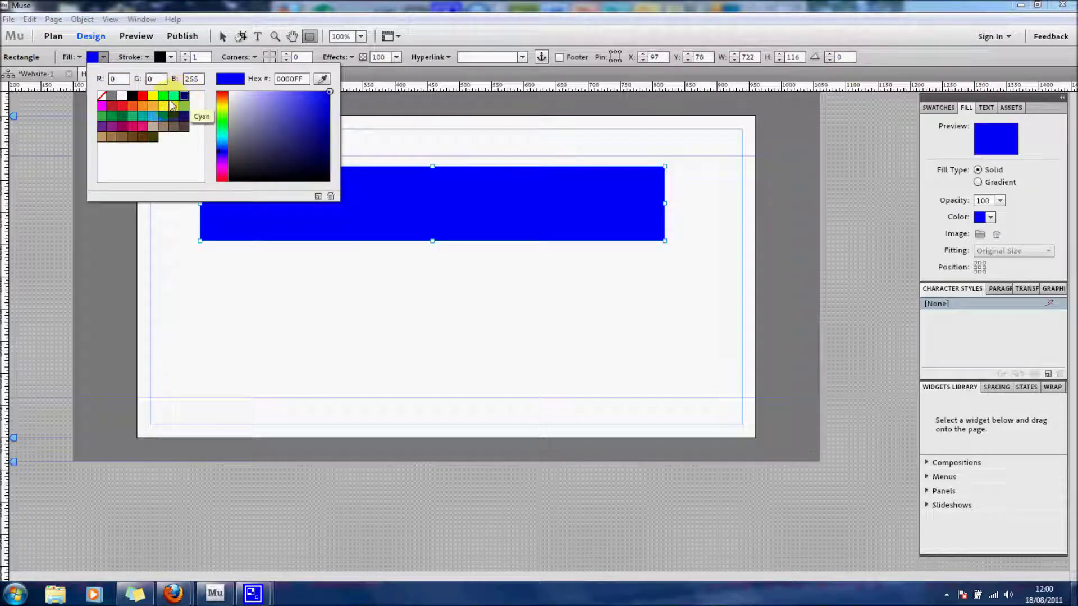
{"action": "left_click", "coordinate": [309, 94]}
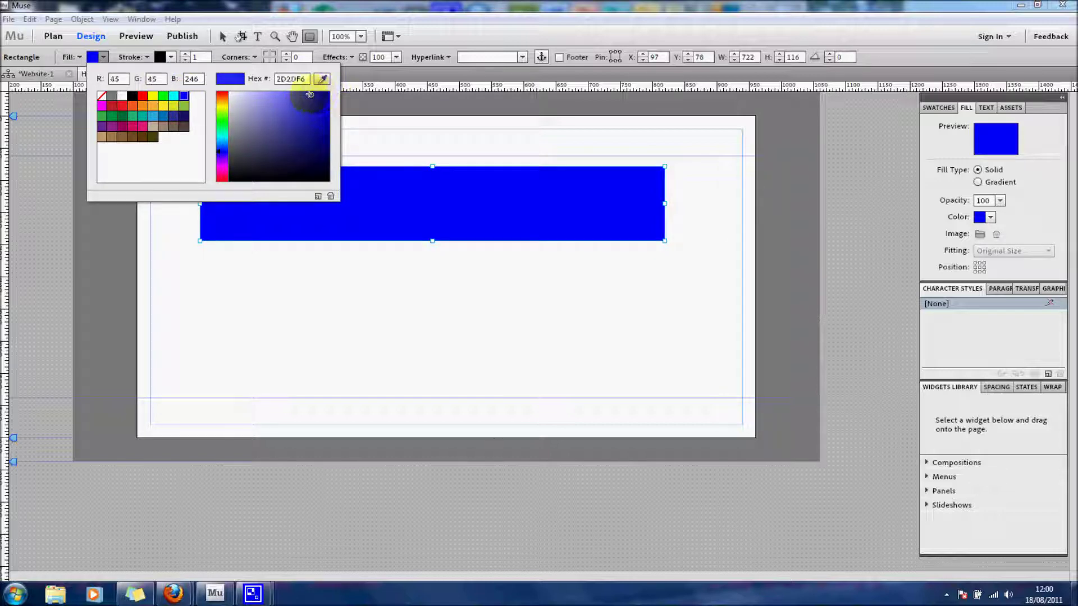
{"action": "left_click", "coordinate": [328, 98]}
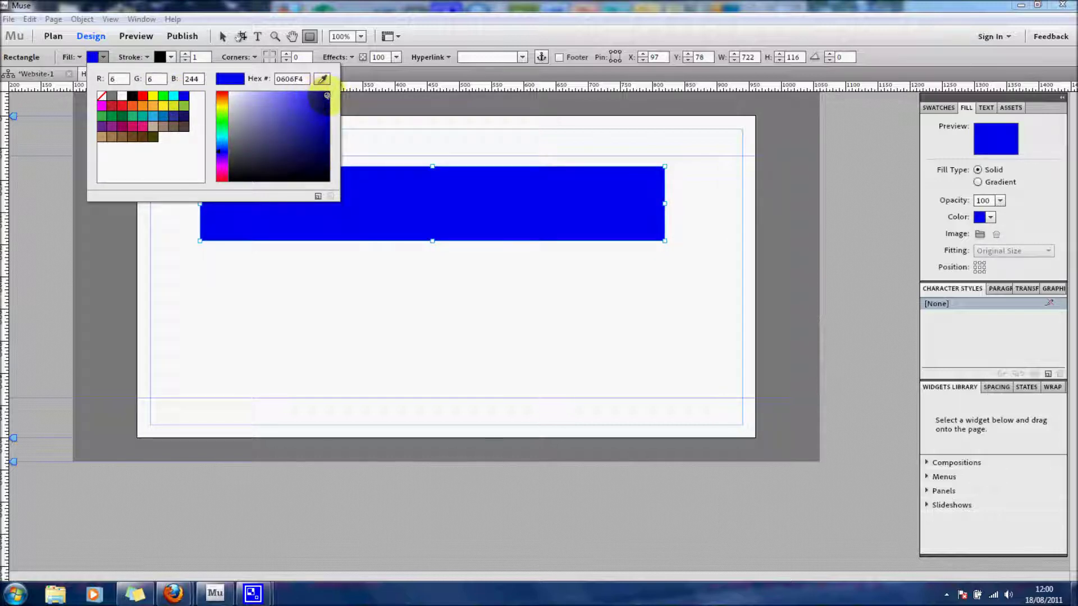
{"action": "left_click", "coordinate": [317, 95]}
{"action": "left_click", "coordinate": [309, 93]}
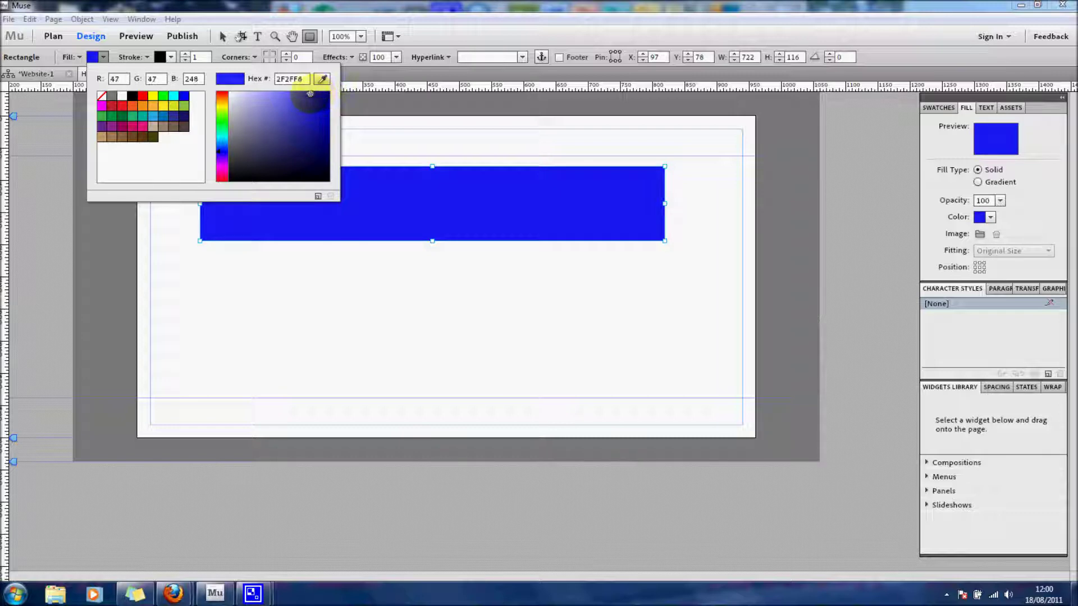
{"action": "left_click", "coordinate": [301, 92]}
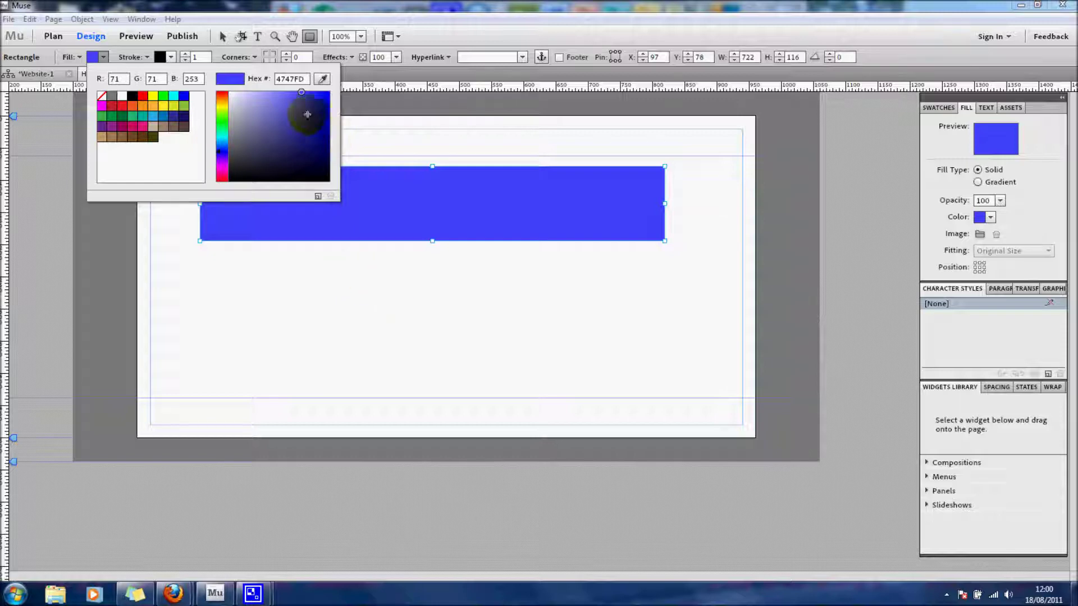
{"action": "left_click_drag", "start_coordinate": [301, 92], "coordinate": [313, 92]}
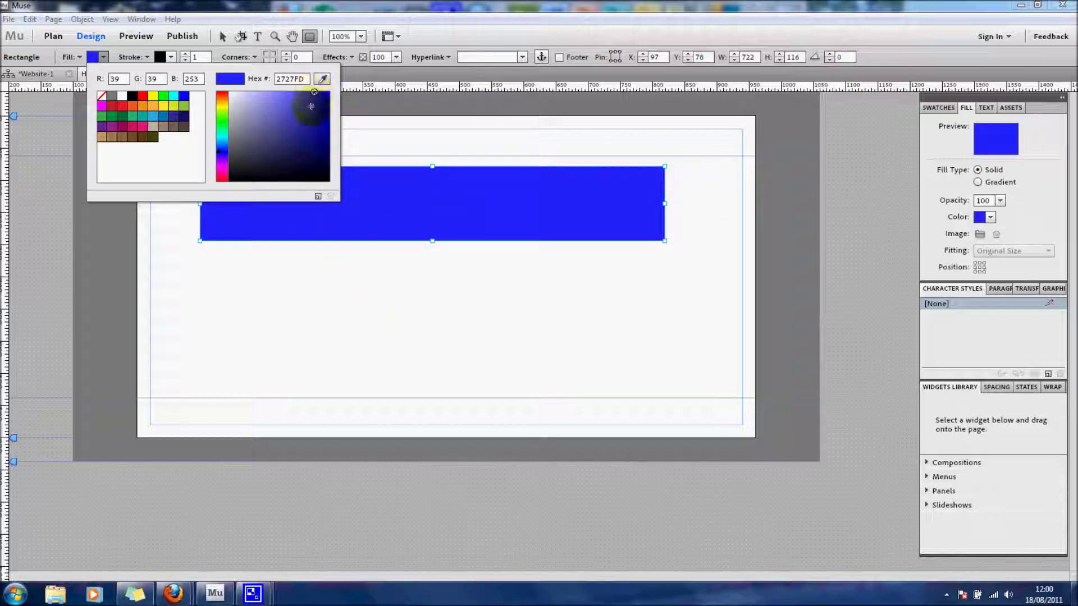
{"action": "left_click", "coordinate": [441, 360]}
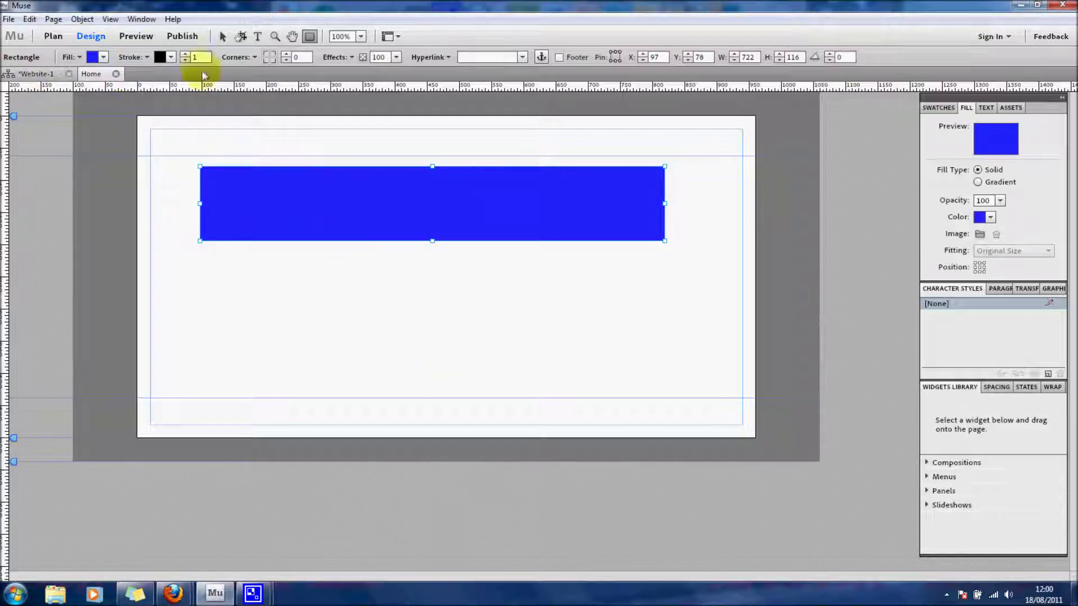
- Switch to the Selection tool and move the blue rectangle to about X 76, Y 70
{"action": "left_click", "coordinate": [223, 38]}
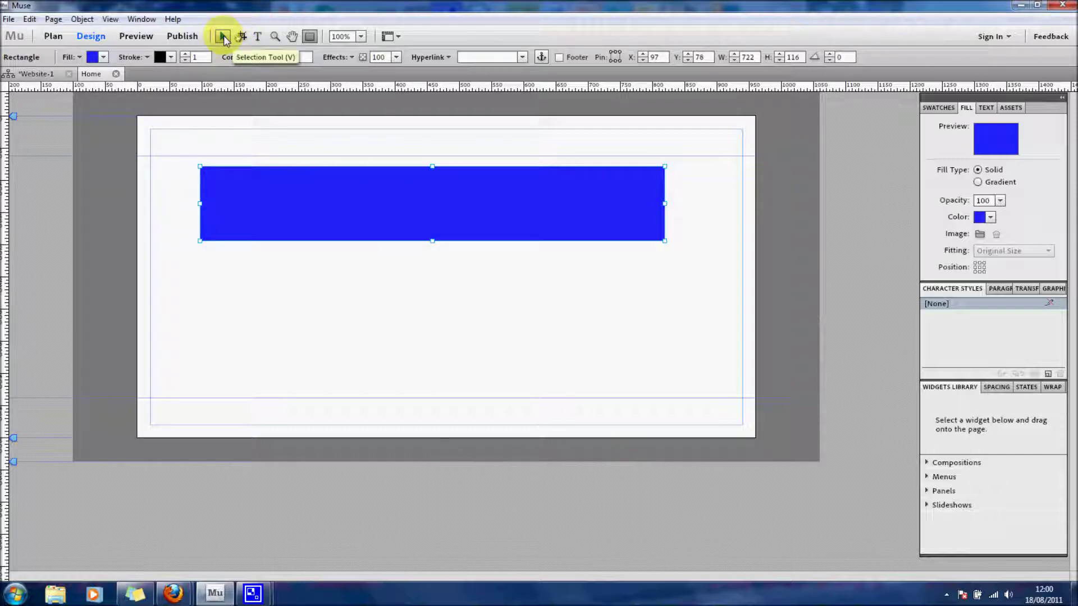
{"action": "left_click_drag", "start_coordinate": [277, 186], "coordinate": [332, 198]}
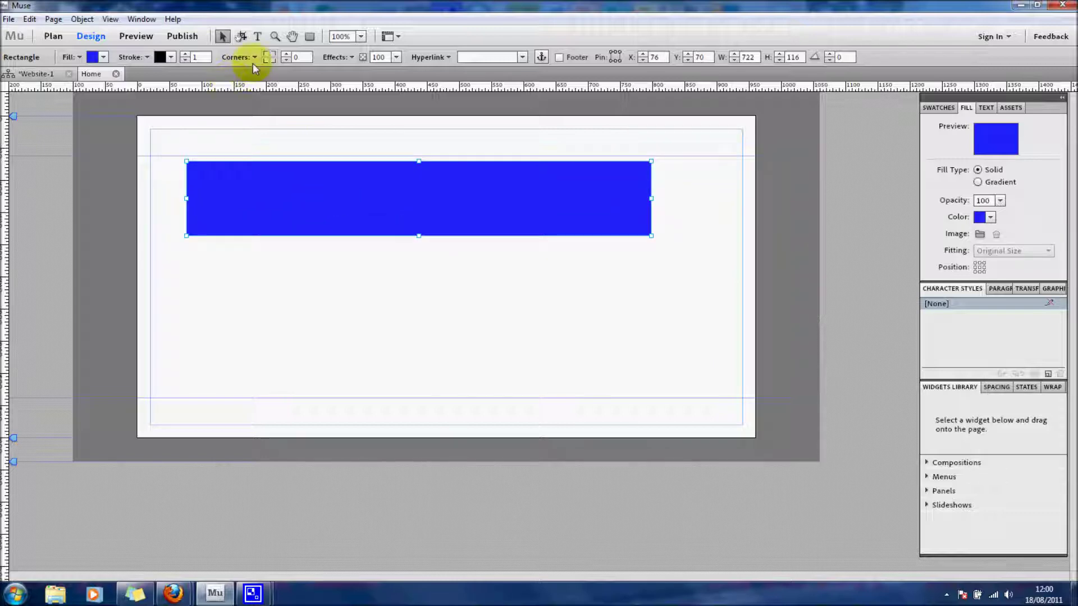
{"action": "left_click", "coordinate": [292, 197]}
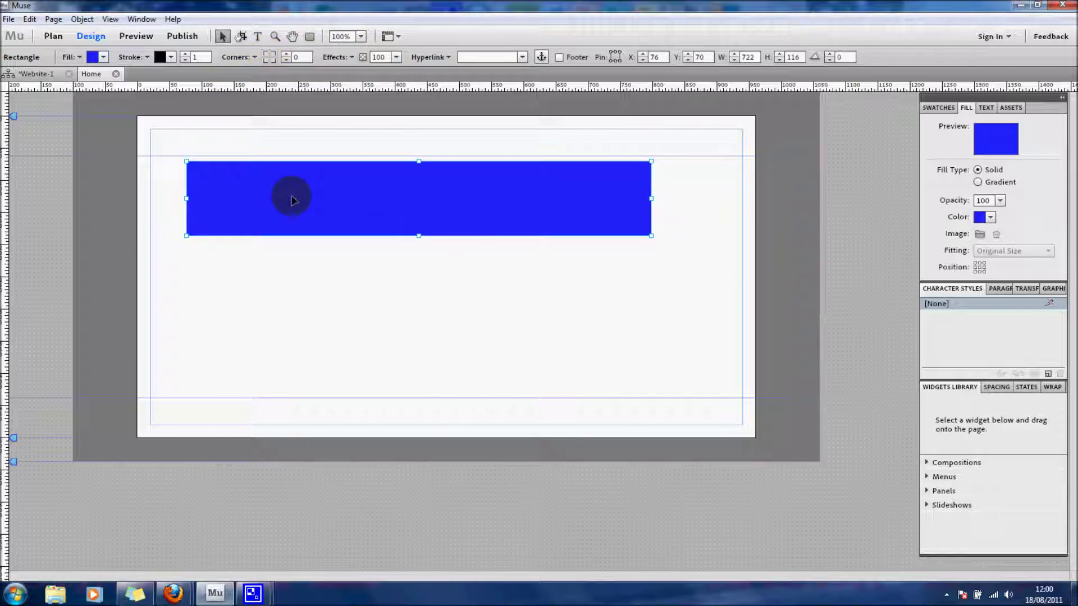
- Round all corners of the blue rectangle with a radius of 10 and move it to about X 109, Y 69
{"action": "left_click", "coordinate": [269, 59]}
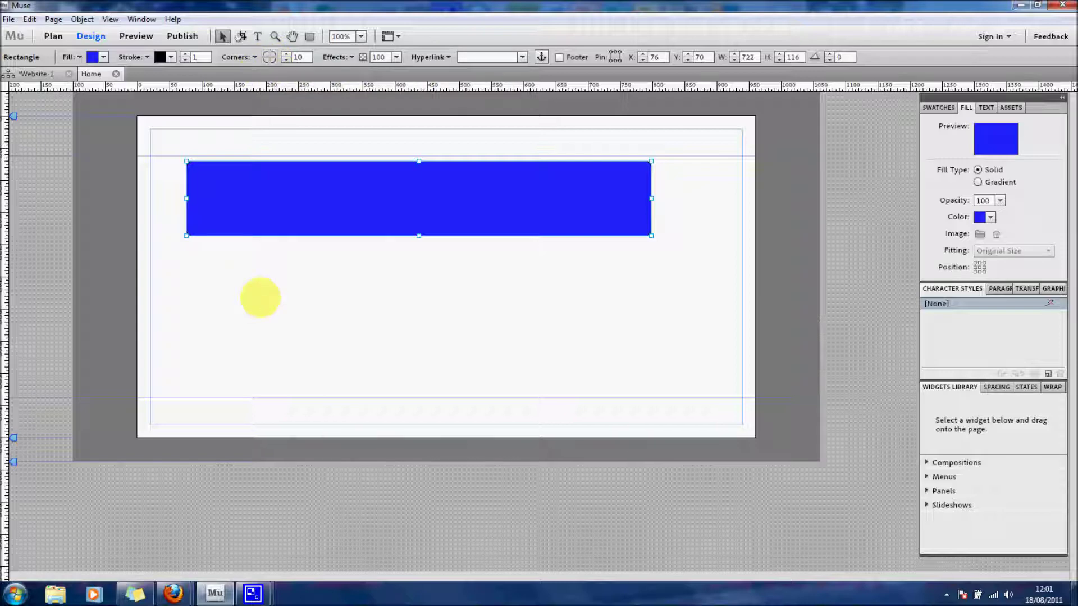
{"action": "left_click", "coordinate": [258, 297]}
{"action": "left_click_drag", "start_coordinate": [329, 188], "coordinate": [353, 195]}
{"action": "left_click", "coordinate": [266, 186]}
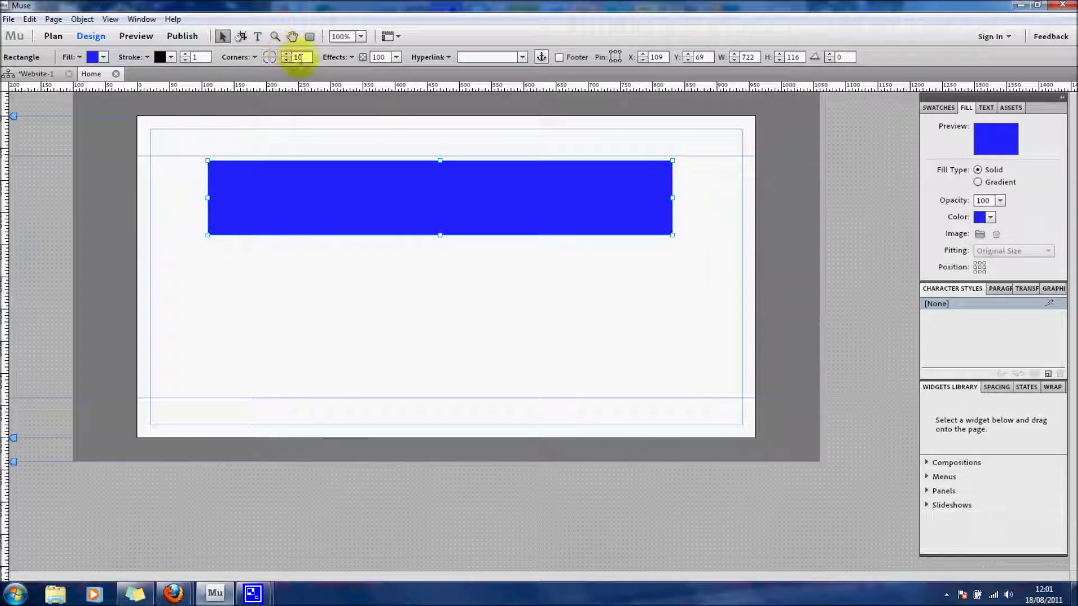
- Increase the blue rectangle's corner radius to 36
{"action": "left_click", "coordinate": [286, 54]}
{"action": "left_click", "coordinate": [286, 54]}
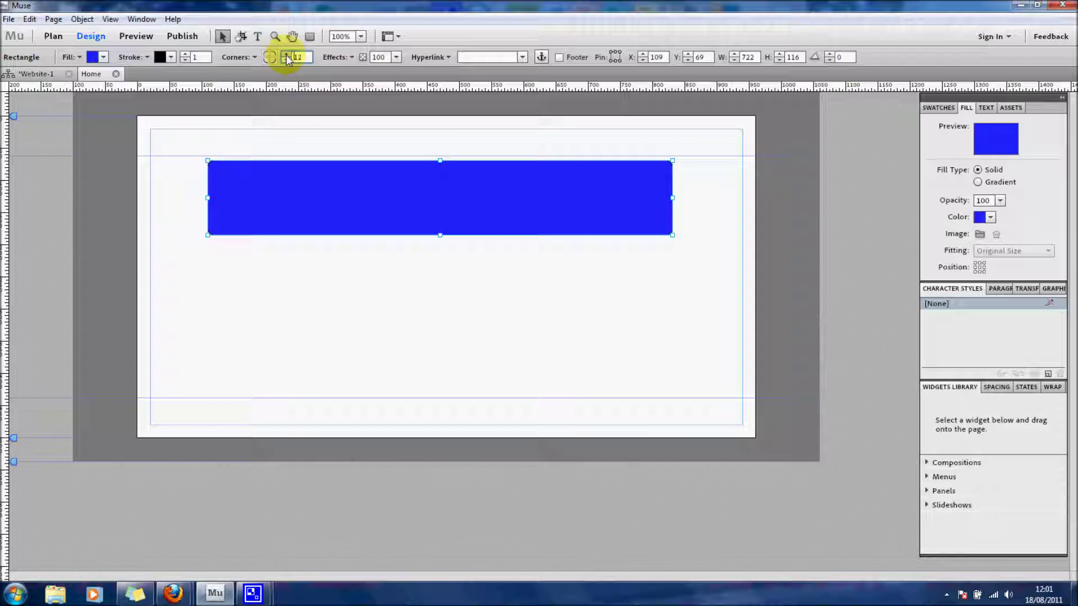
{"action": "left_click", "coordinate": [287, 56]}
{"action": "left_click", "coordinate": [286, 56]}
{"action": "left_click", "coordinate": [287, 57]}
{"action": "left_click", "coordinate": [287, 56]}
{"action": "left_click", "coordinate": [286, 55]}
{"action": "left_click", "coordinate": [286, 55]}
{"action": "left_click", "coordinate": [286, 55]}
{"action": "left_click", "coordinate": [287, 55]}
{"action": "left_click", "coordinate": [385, 422]}
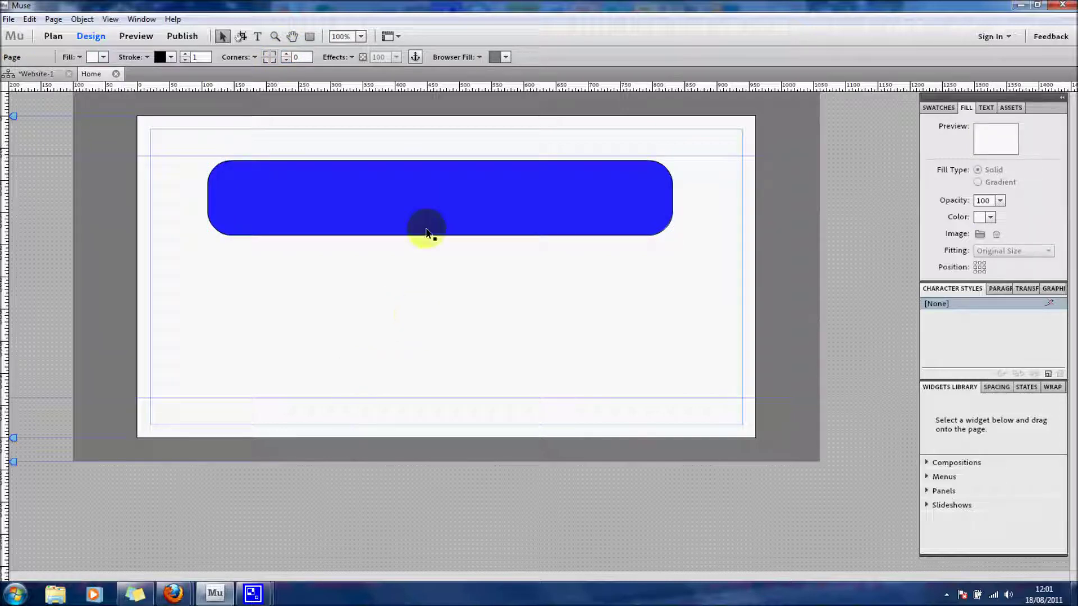
- Reposition the rounded blue rectangle to about X 95, Y 71 and deselect it
{"action": "left_click_drag", "start_coordinate": [428, 203], "coordinate": [430, 209]}
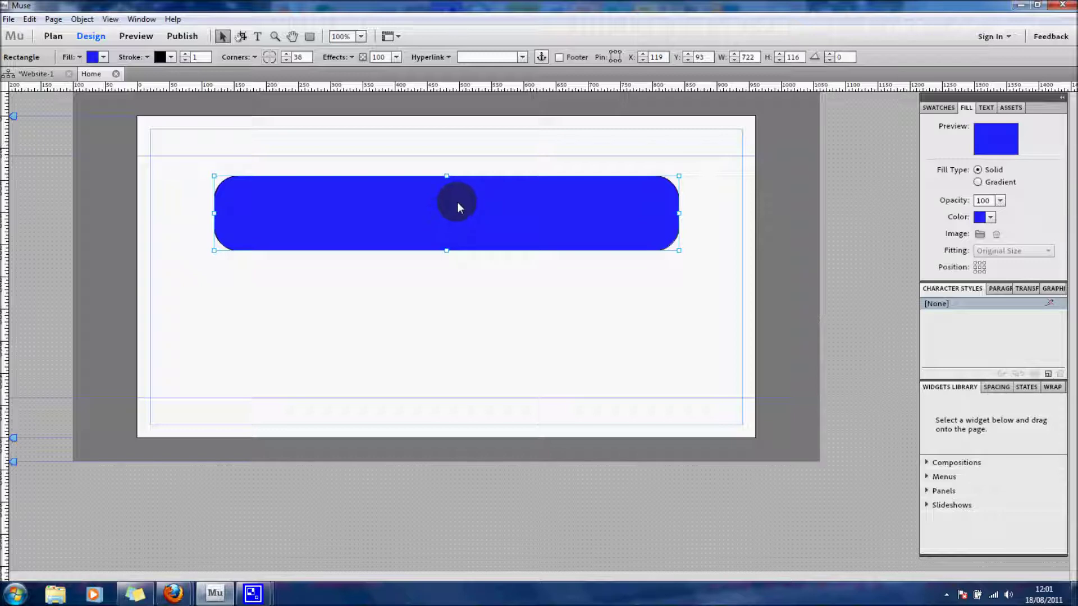
{"action": "left_click_drag", "start_coordinate": [474, 198], "coordinate": [455, 190]}
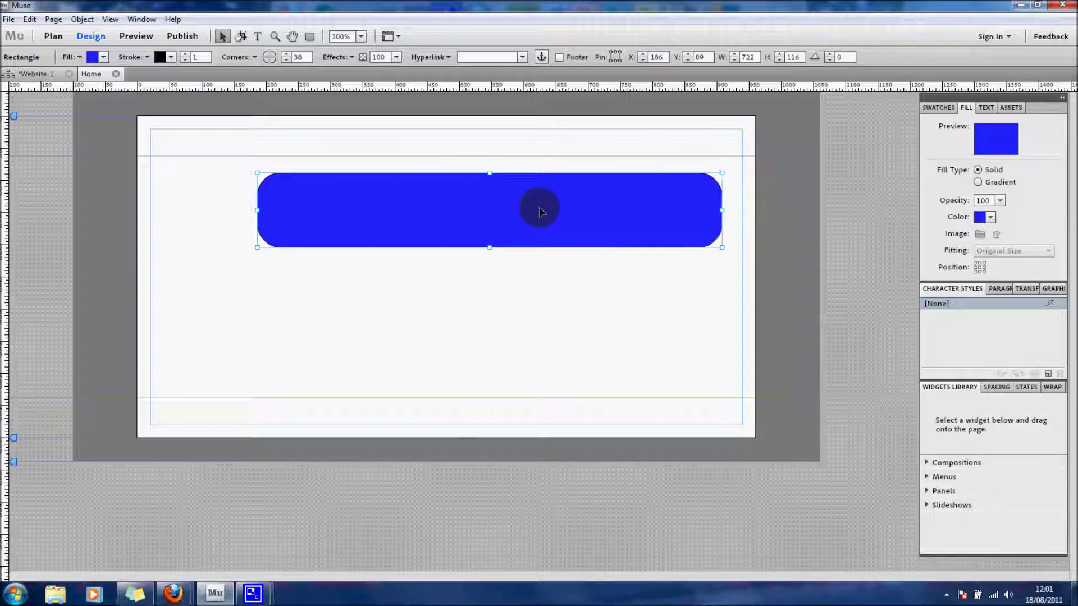
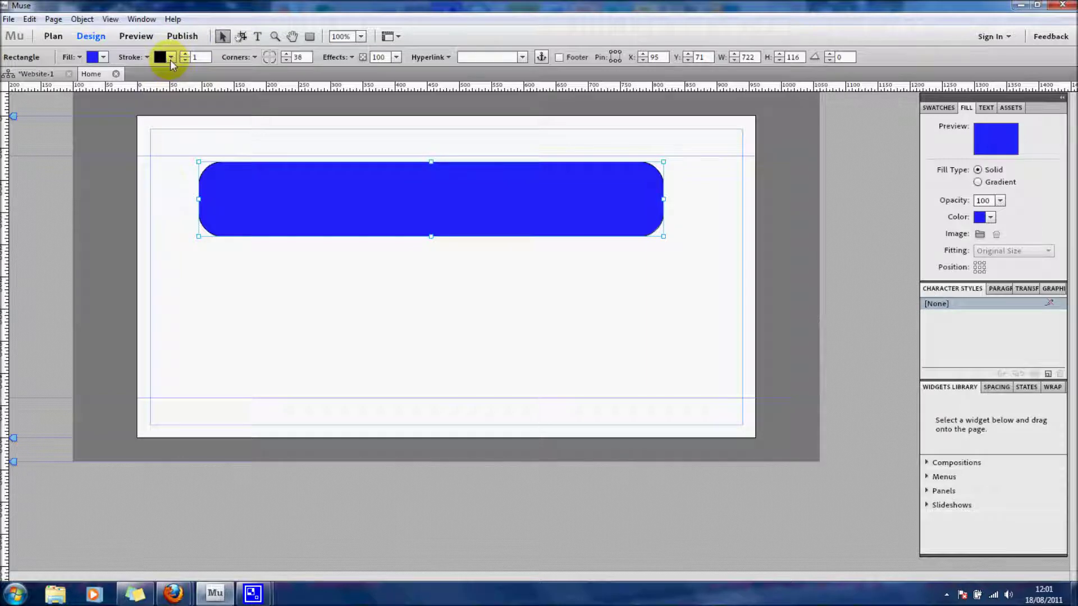
{"action": "left_click", "coordinate": [280, 297]}
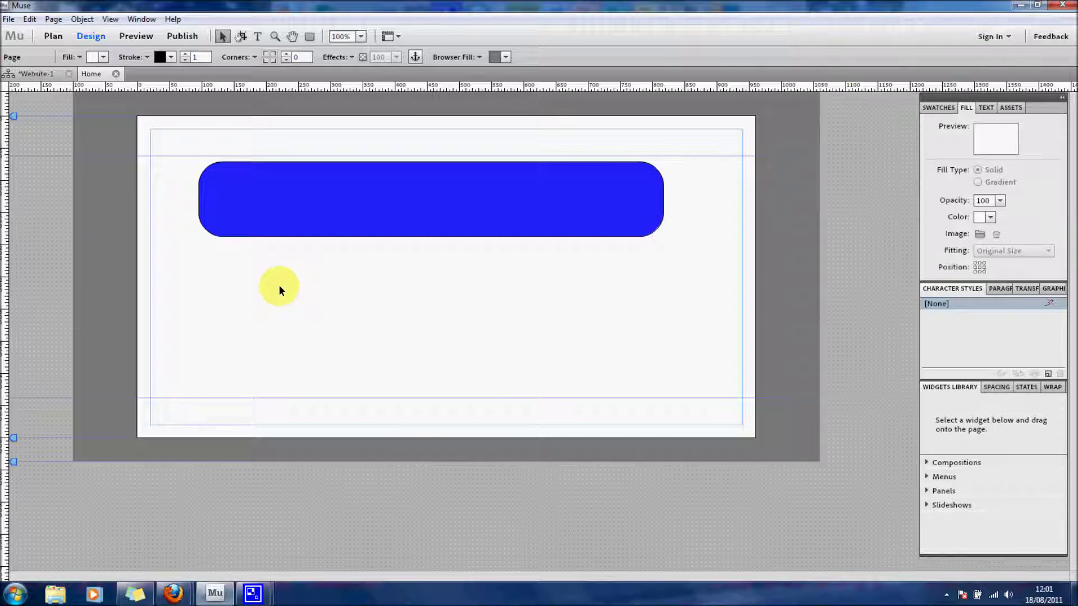
- Remove the page's border by setting its stroke colour to None and its stroke width to 0
{"action": "left_click", "coordinate": [229, 224]}
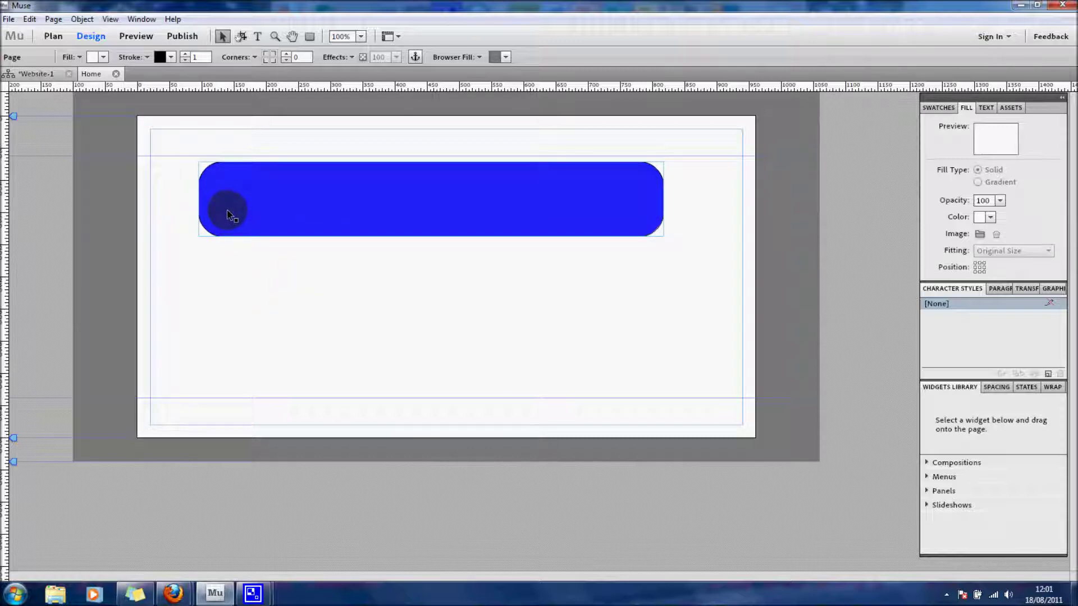
{"action": "left_click", "coordinate": [171, 56]}
{"action": "left_click", "coordinate": [171, 96]}
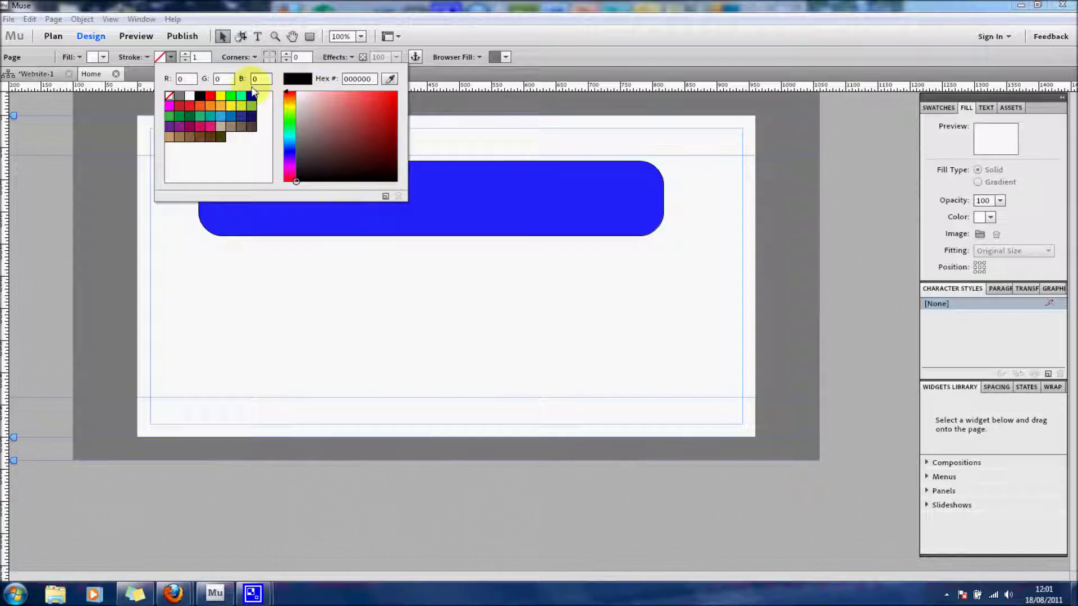
{"action": "left_click", "coordinate": [303, 288]}
{"action": "left_click", "coordinate": [184, 59]}
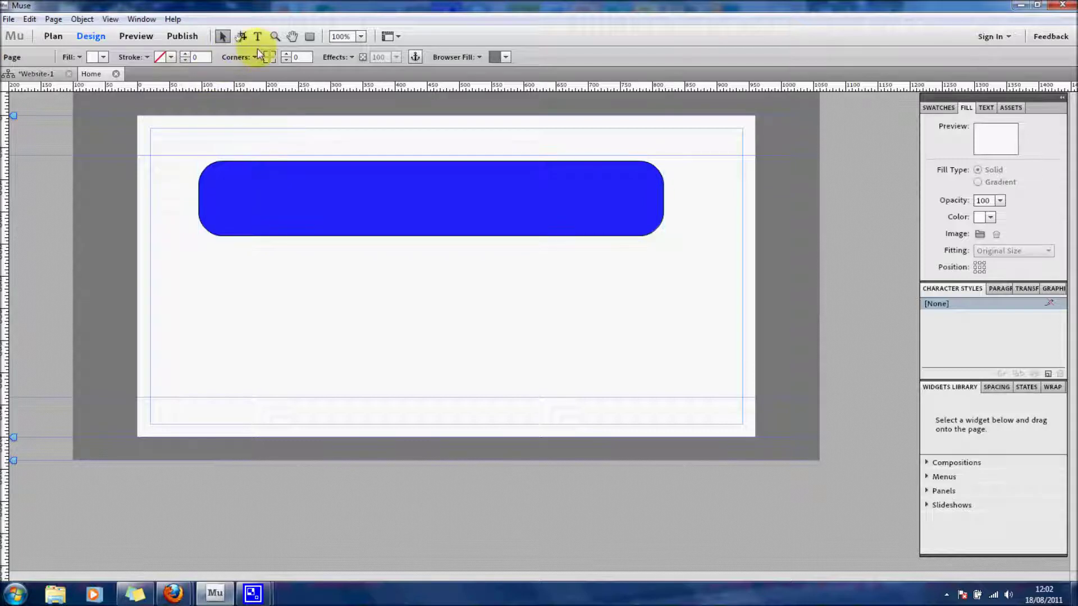
- Select the rounded blue rectangle and set its stroke colour to None
{"action": "left_click", "coordinate": [330, 193]}
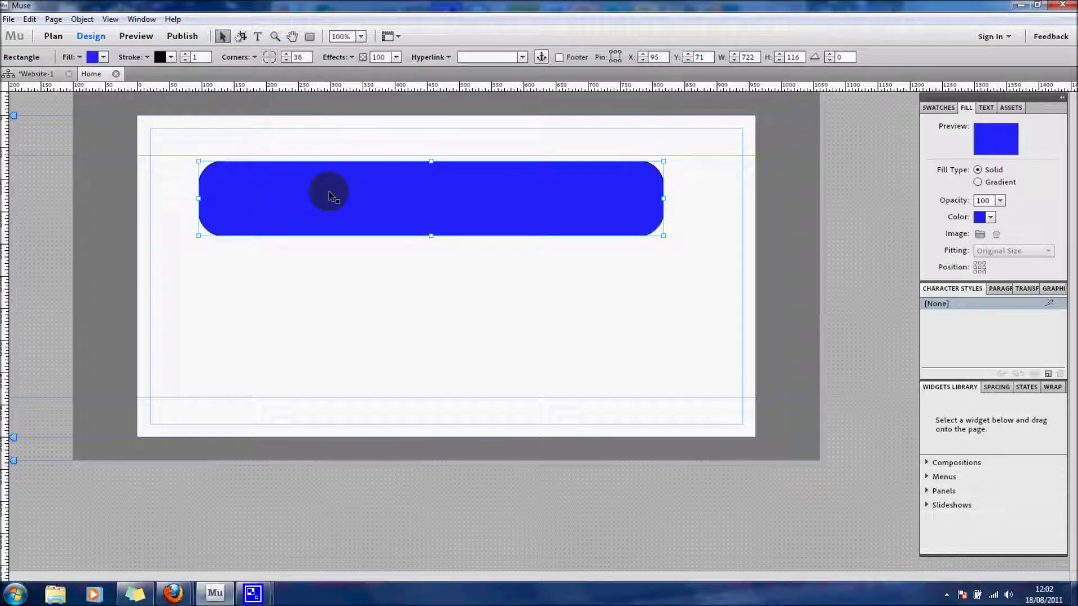
{"action": "left_click", "coordinate": [161, 57]}
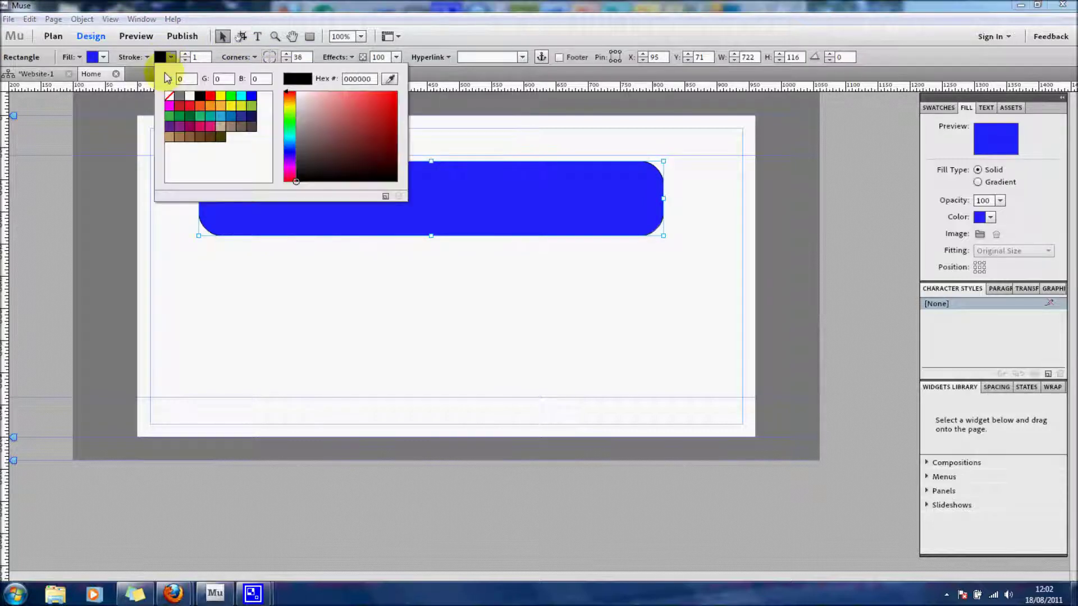
{"action": "left_click", "coordinate": [169, 96]}
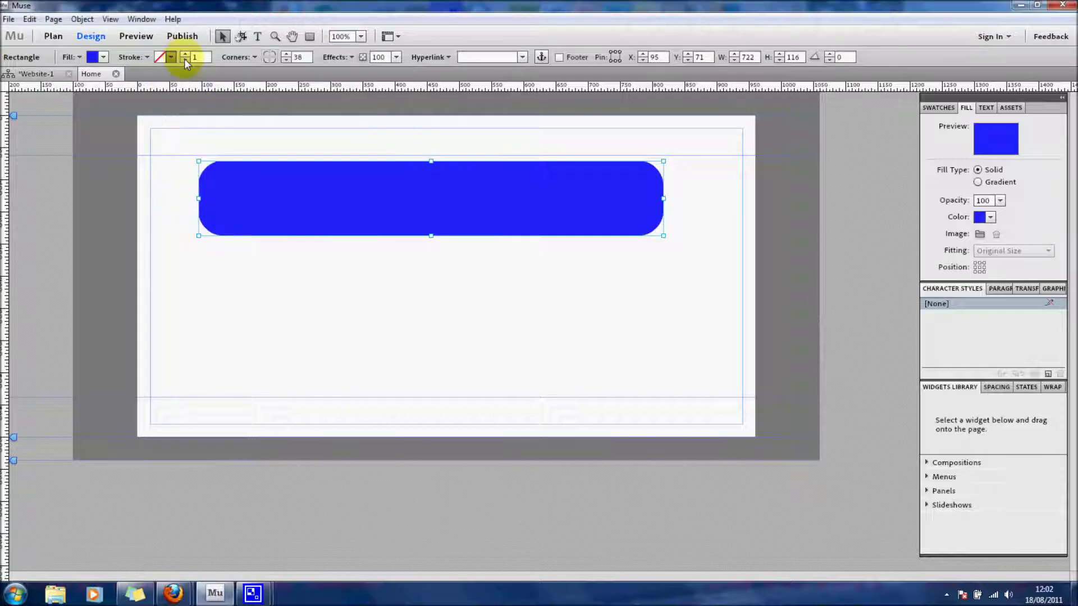
- Turn on a shadow effect for the blue rectangle with opacity 51 and size 11
{"action": "left_click", "coordinate": [353, 58]}
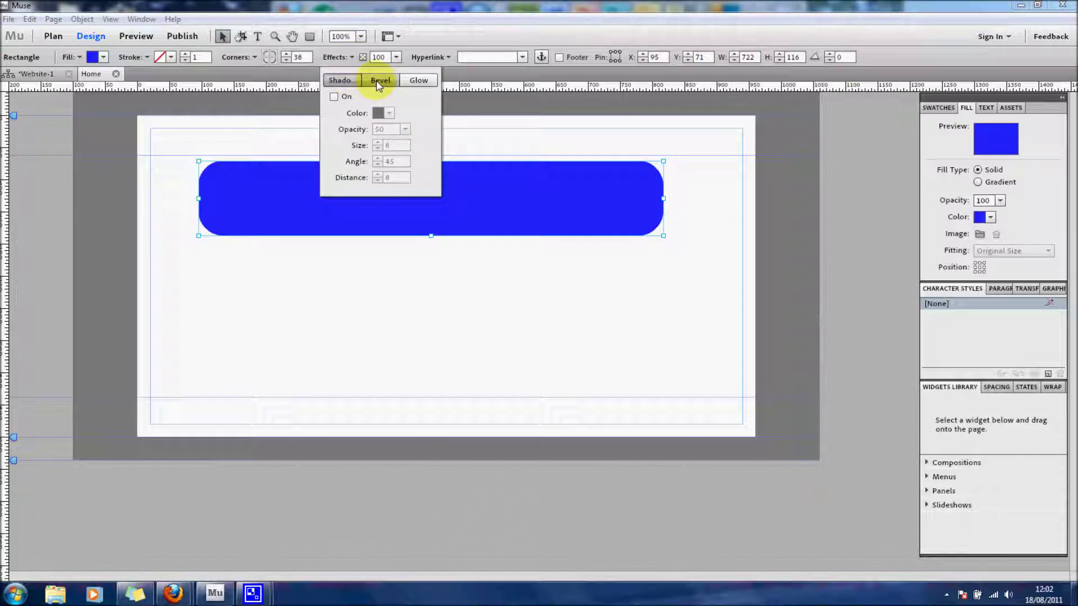
{"action": "left_click", "coordinate": [415, 83]}
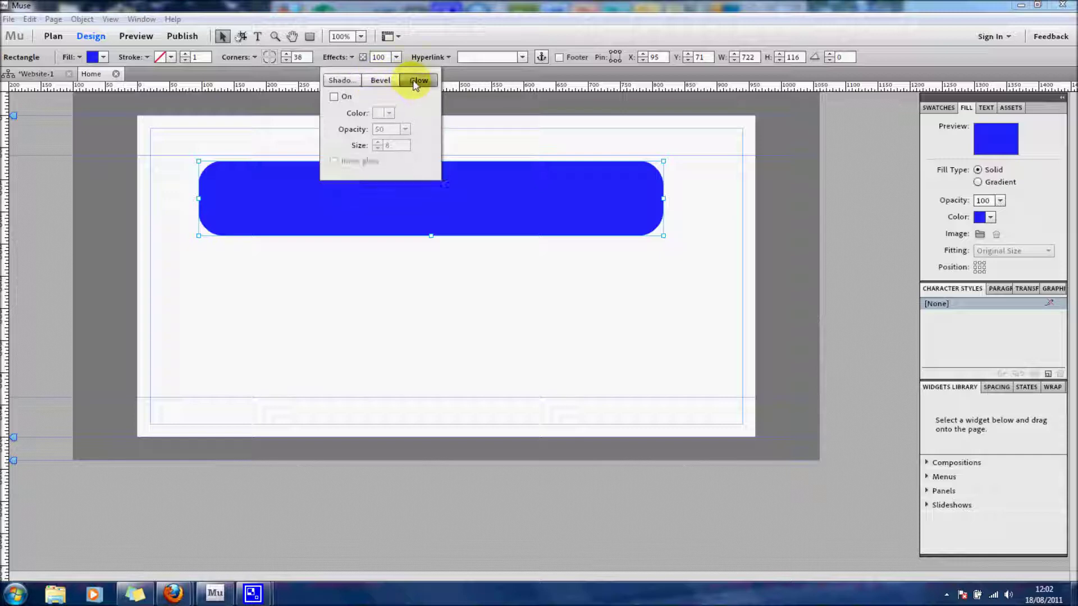
{"action": "left_click", "coordinate": [339, 80]}
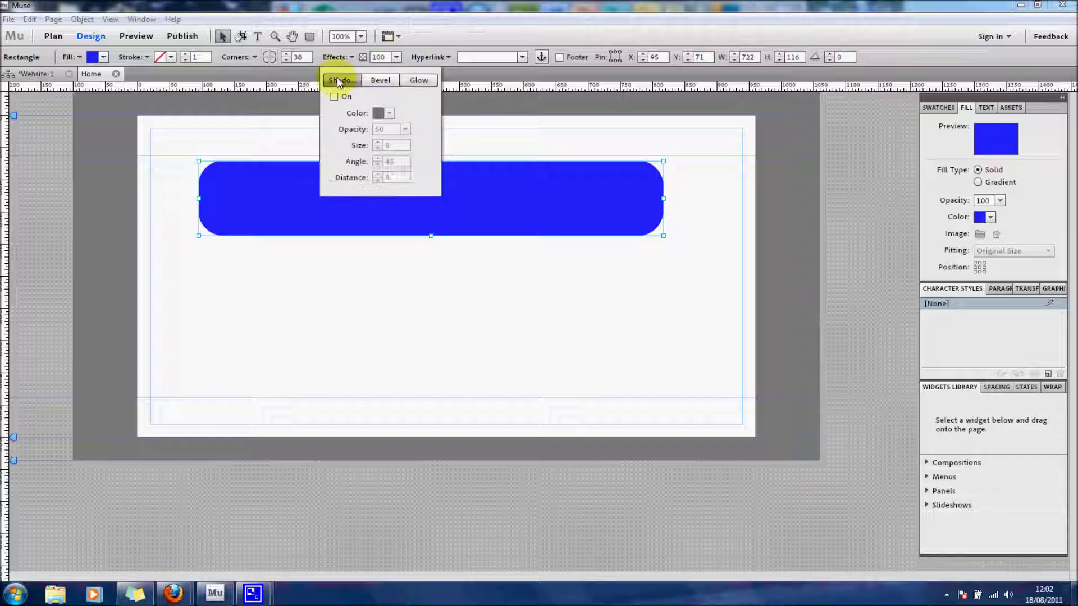
{"action": "left_click", "coordinate": [334, 97]}
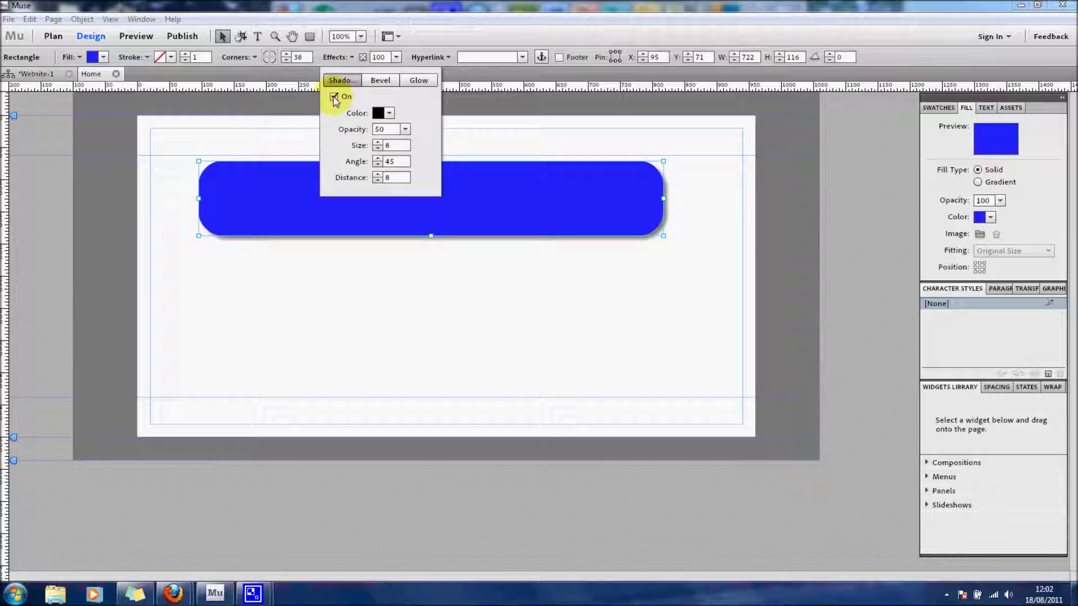
{"action": "left_click", "coordinate": [406, 129]}
{"action": "left_click_drag", "start_coordinate": [408, 142], "coordinate": [411, 144]}
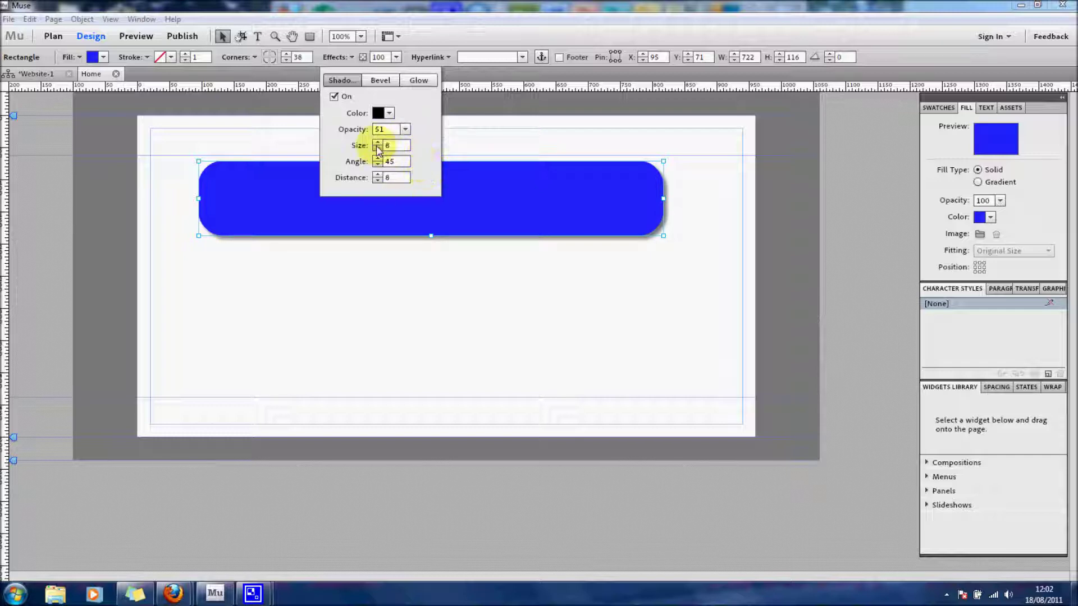
{"action": "left_click", "coordinate": [377, 144]}
{"action": "left_click", "coordinate": [376, 142]}
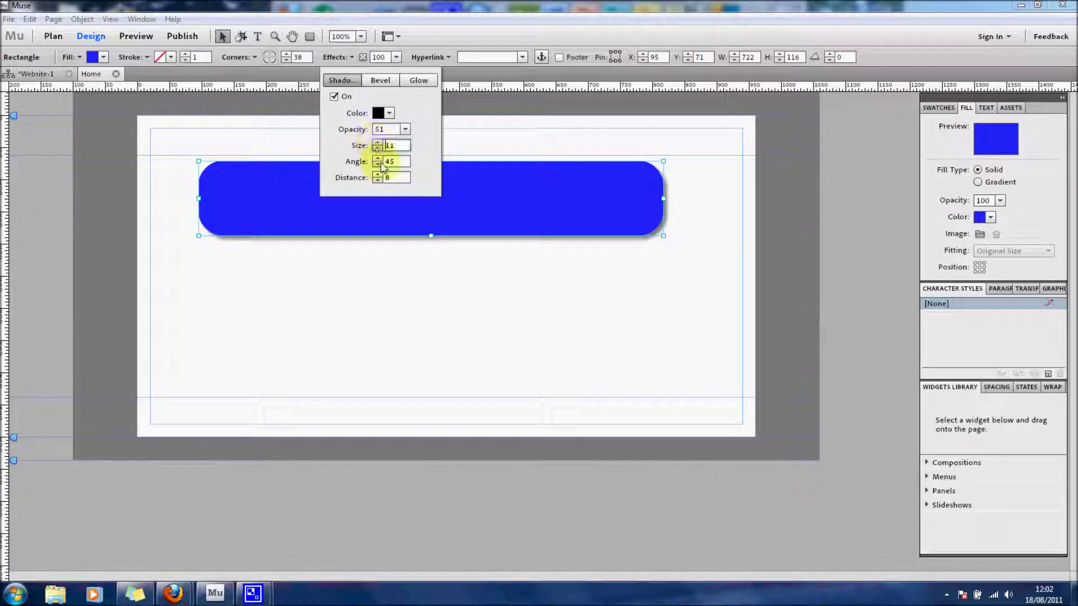
- Turn on the bevel and glow effects for the blue rectangle with their default settings and deselect it
{"action": "left_click", "coordinate": [383, 91]}
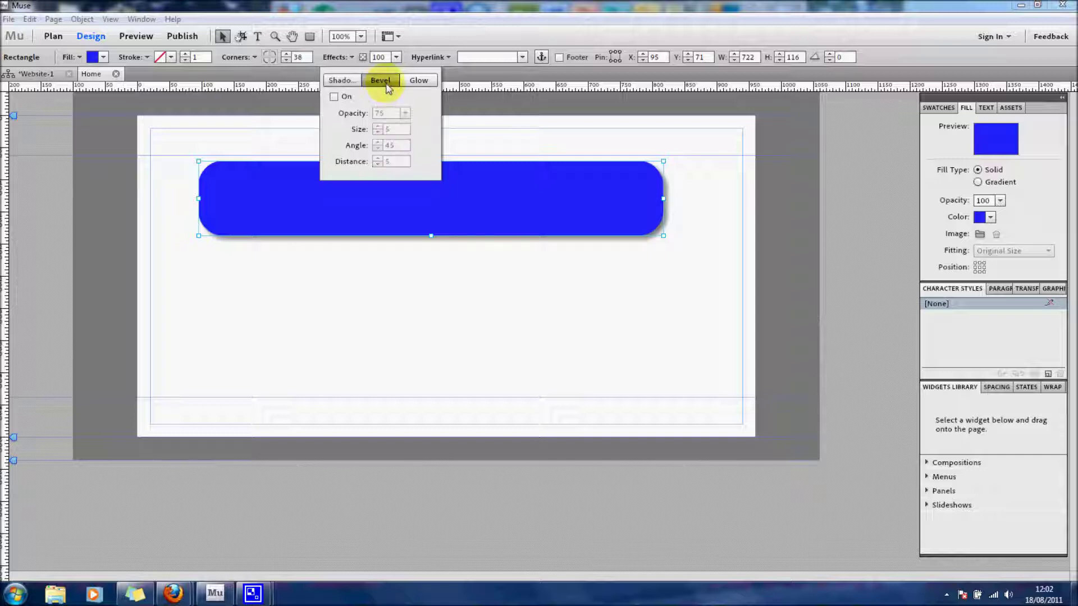
{"action": "left_click", "coordinate": [335, 98]}
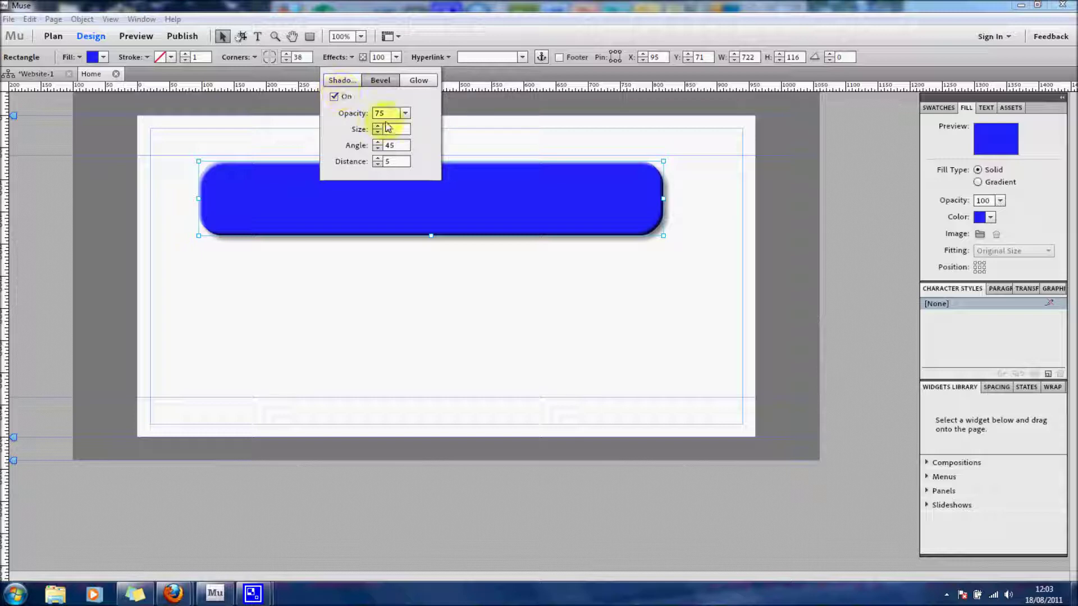
{"action": "left_click", "coordinate": [418, 81]}
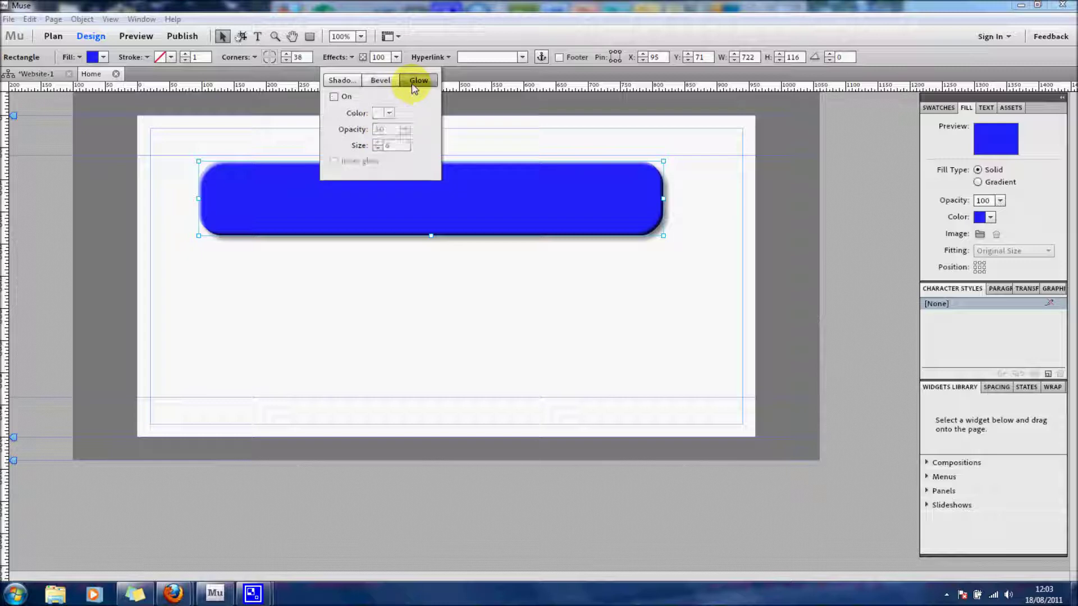
{"action": "left_click", "coordinate": [339, 96]}
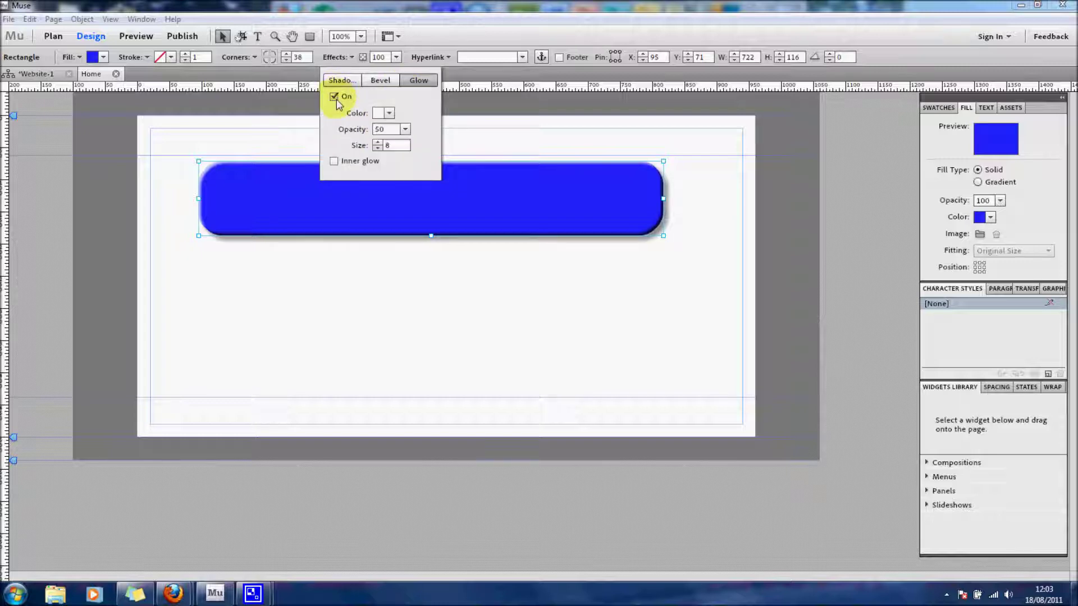
{"action": "left_click", "coordinate": [563, 278]}
{"action": "left_click", "coordinate": [587, 277]}
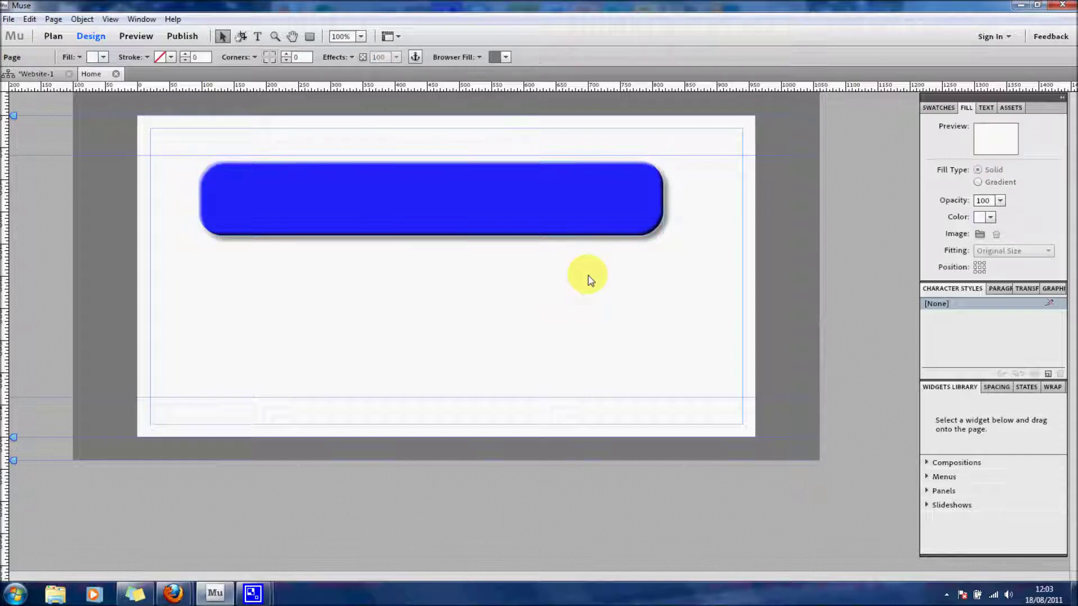
- Move the blue rectangle up to about X 111, Y 31 and deselect it
{"action": "left_click_drag", "start_coordinate": [512, 201], "coordinate": [522, 178]}
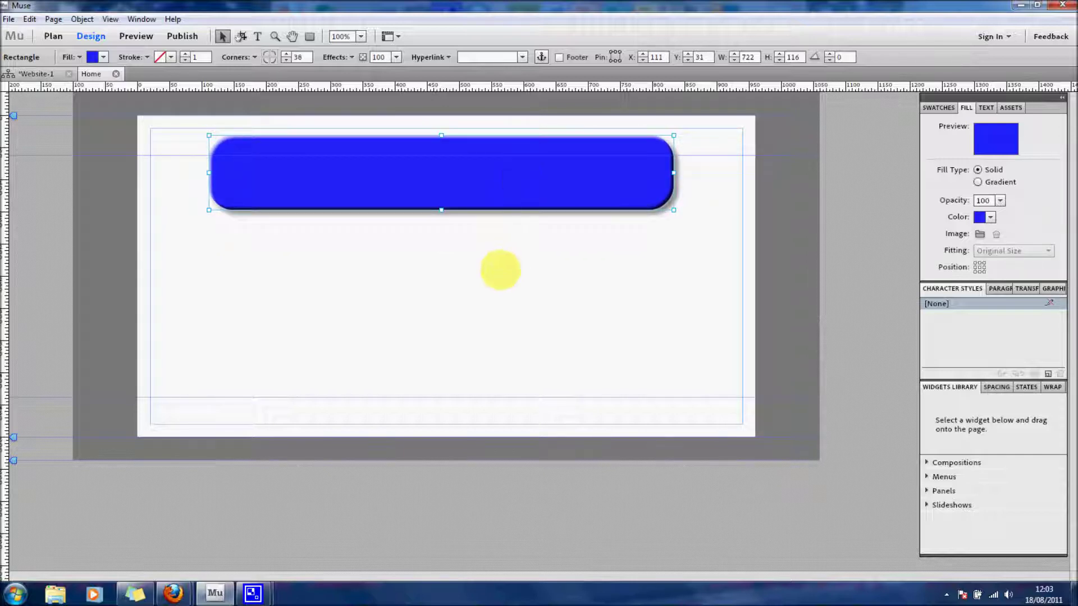
{"action": "left_click", "coordinate": [500, 236]}
{"action": "left_click", "coordinate": [492, 200]}
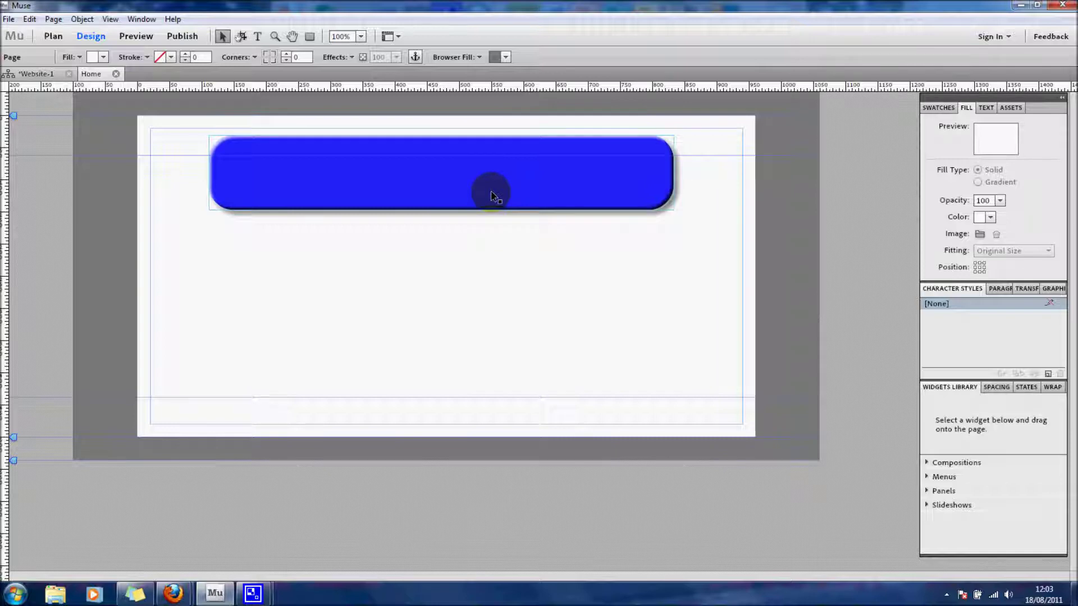
{"action": "left_click", "coordinate": [408, 154]}
{"action": "left_click", "coordinate": [590, 298]}
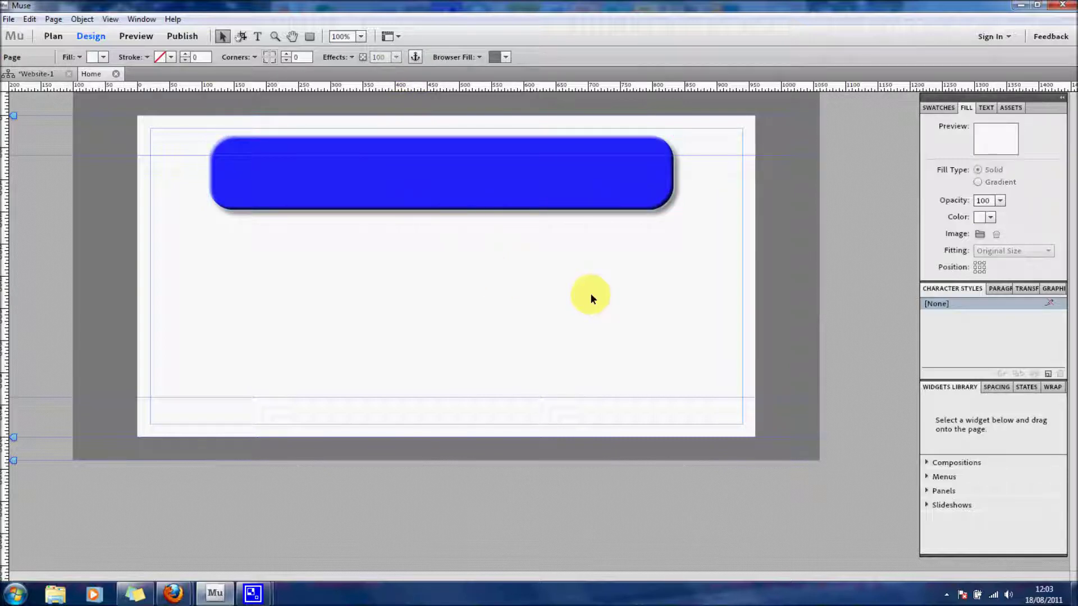
- Try white and red as the browser fill colour and settle on white
{"action": "left_click", "coordinate": [507, 58]}
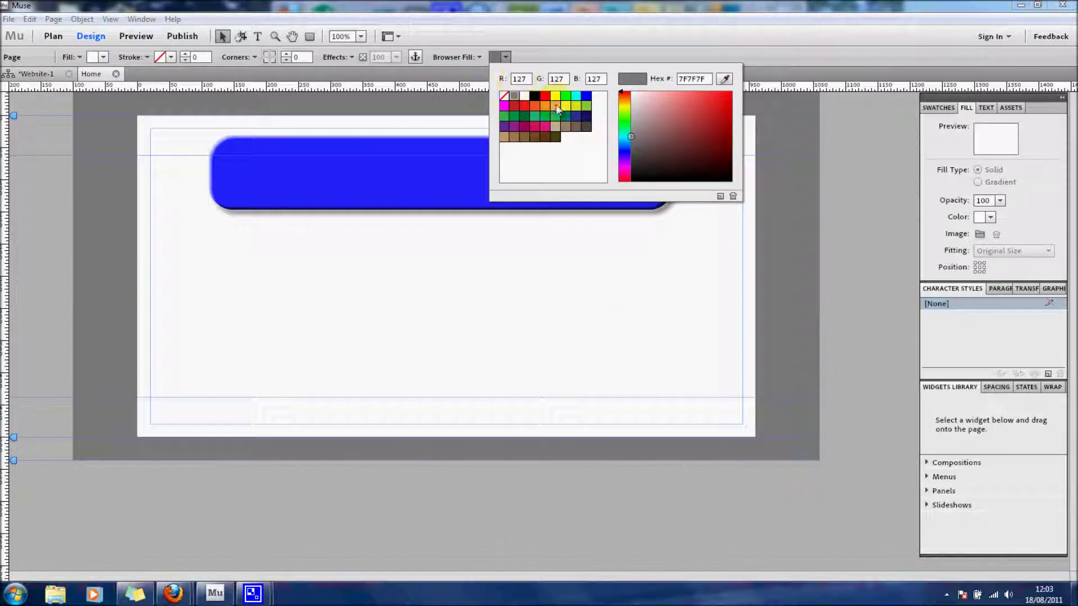
{"action": "left_click", "coordinate": [527, 101]}
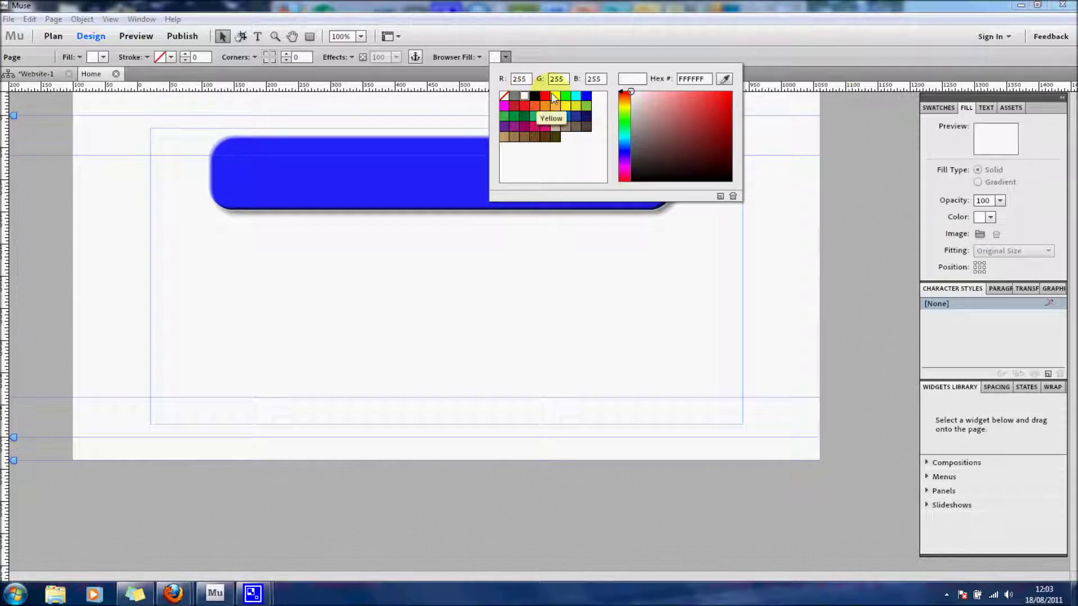
{"action": "left_click", "coordinate": [548, 100]}
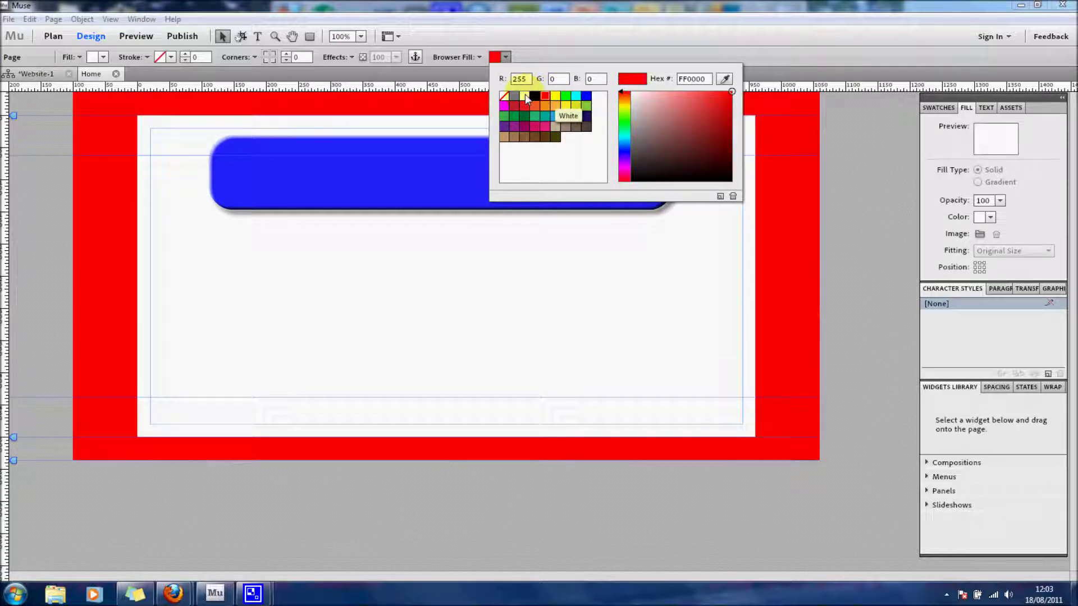
{"action": "left_click", "coordinate": [525, 97]}
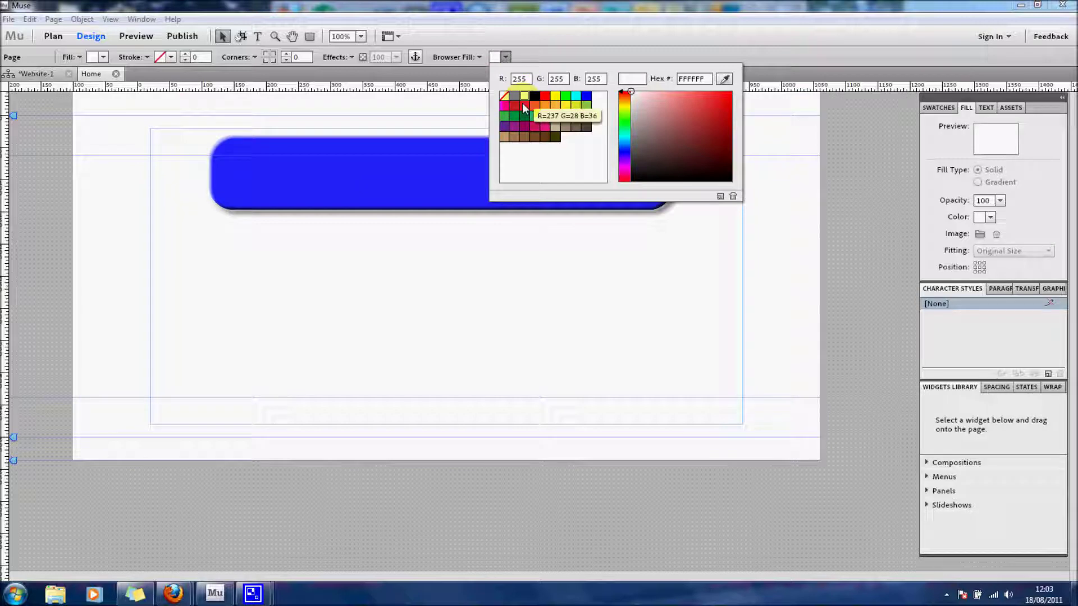
{"action": "left_click", "coordinate": [563, 308]}
- Move the blue rectangle down to about X 119, Y 101 and deselect it
{"action": "left_click_drag", "start_coordinate": [522, 199], "coordinate": [525, 244]}
{"action": "left_click", "coordinate": [513, 304]}
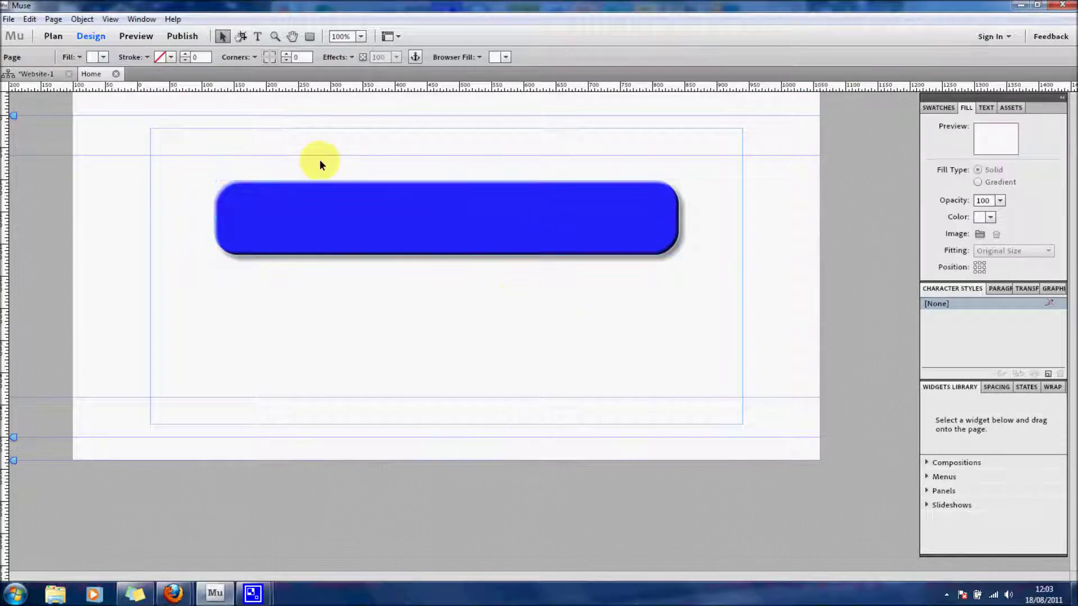
- Create a text frame about 483 wide and 58 high inside the blue banner and enter "Youtube"
{"action": "left_click", "coordinate": [257, 36]}
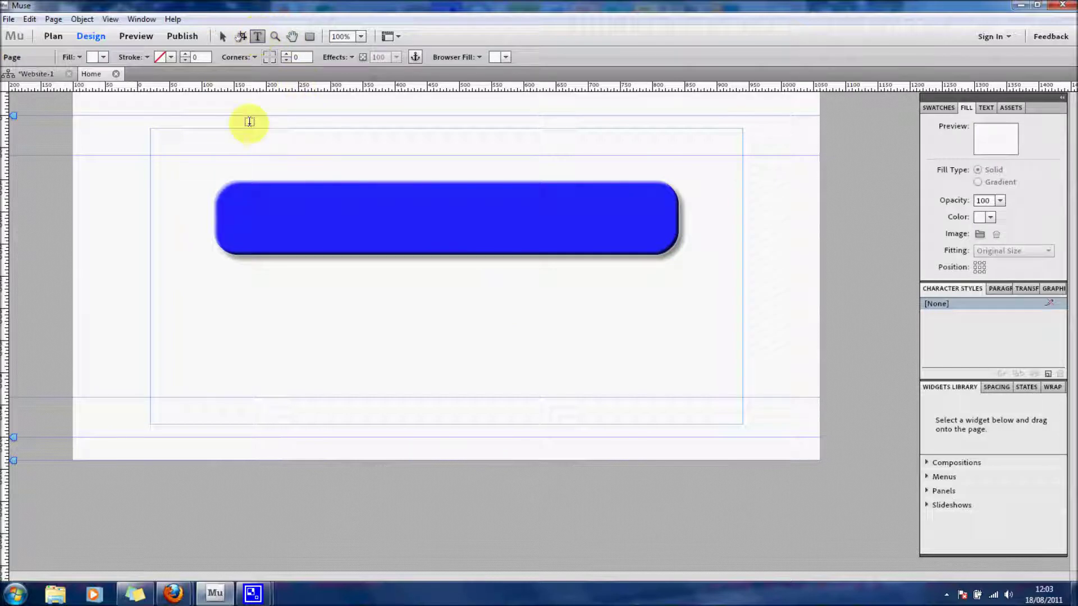
{"action": "left_click_drag", "start_coordinate": [277, 201], "coordinate": [588, 240]}
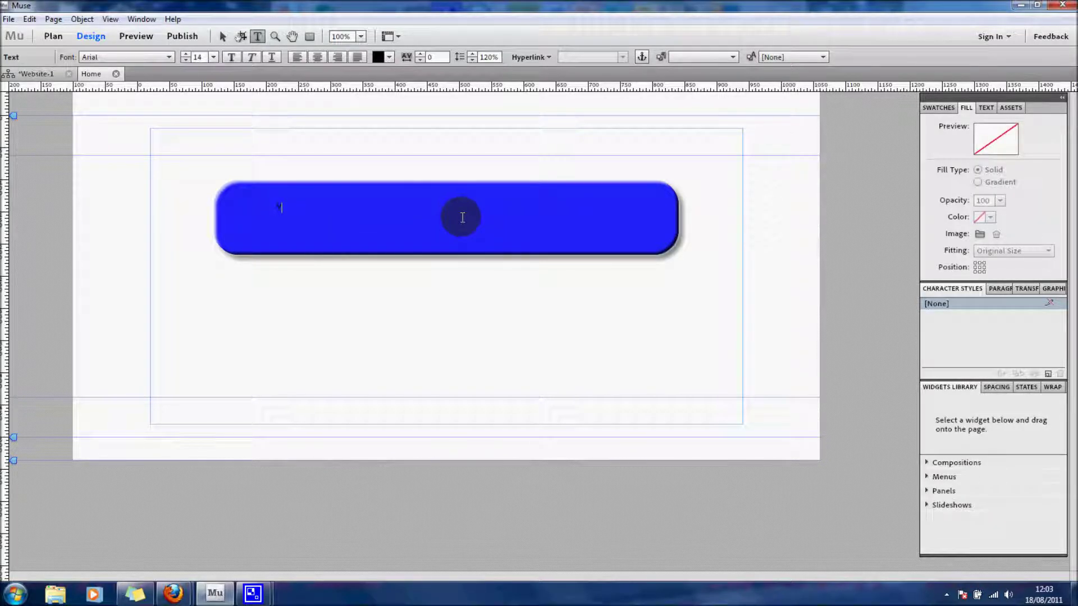
{"action": "type", "text": "Your"}
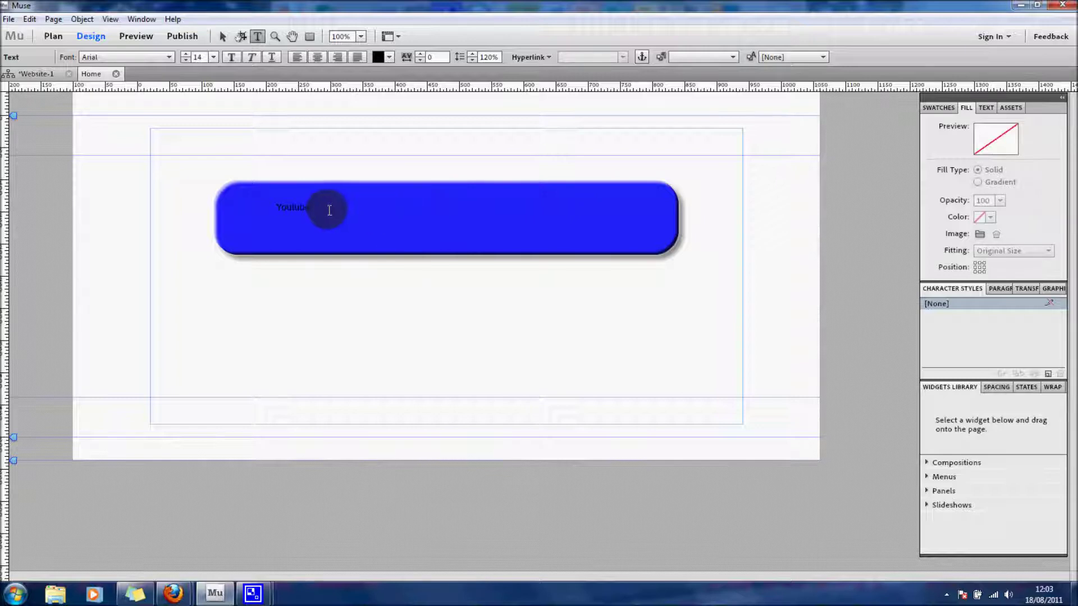
- Set the font size of the "Youtube" text to 36
{"action": "left_click_drag", "start_coordinate": [312, 207], "coordinate": [233, 203]}
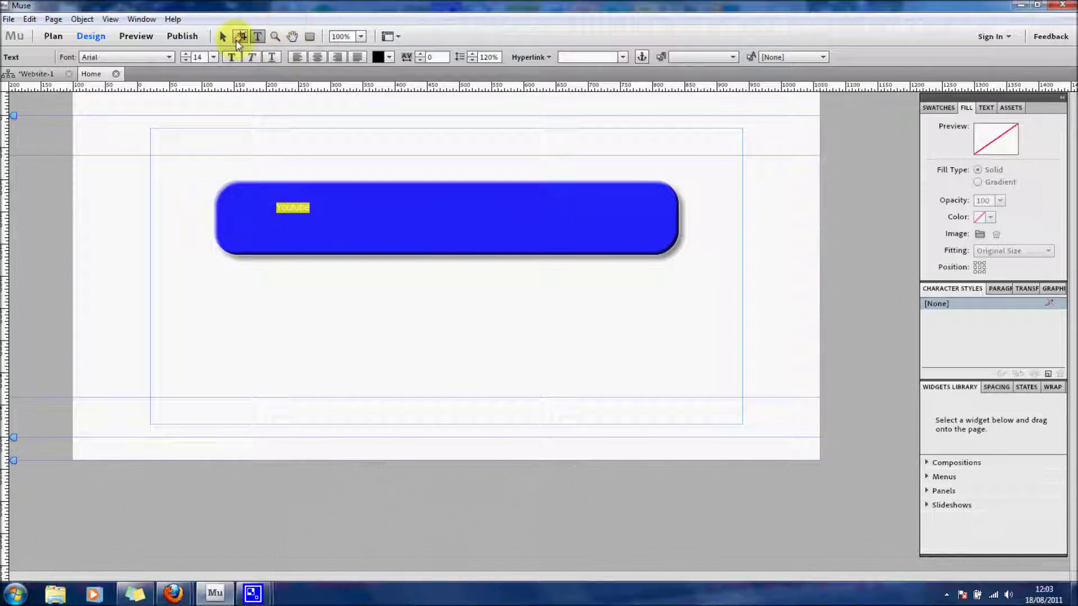
{"action": "left_click", "coordinate": [188, 54]}
{"action": "left_click", "coordinate": [188, 53]}
{"action": "left_click", "coordinate": [188, 54]}
{"action": "left_click", "coordinate": [188, 54]}
{"action": "left_click", "coordinate": [189, 54]}
{"action": "left_click", "coordinate": [188, 54]}
{"action": "left_click", "coordinate": [189, 54]}
{"action": "left_click", "coordinate": [188, 54]}
{"action": "left_click", "coordinate": [189, 54]}
{"action": "left_click", "coordinate": [189, 54]}
{"action": "left_click", "coordinate": [216, 59]}
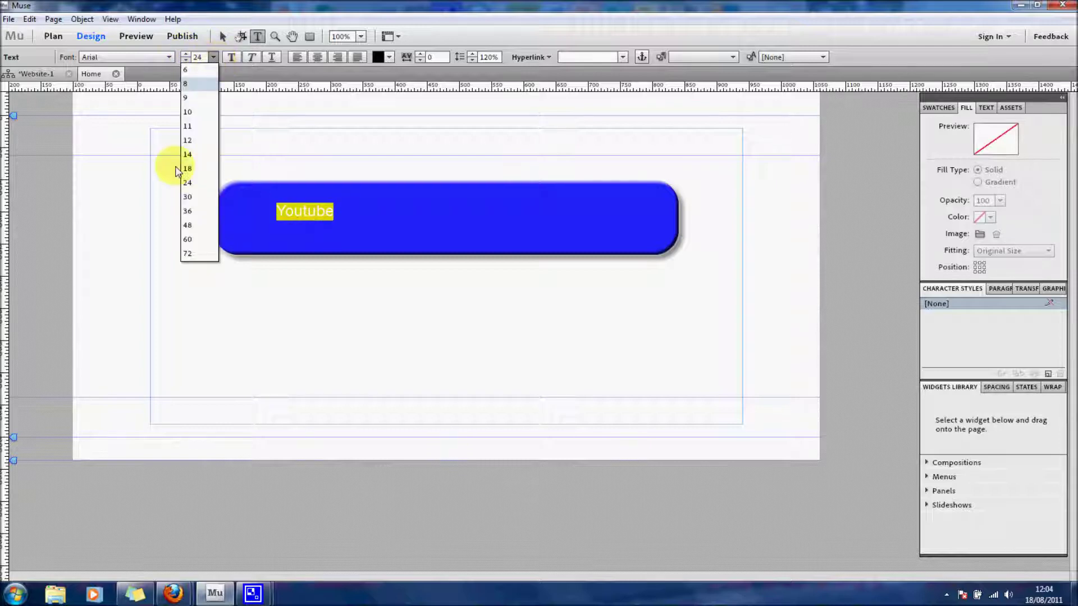
{"action": "left_click", "coordinate": [193, 217]}
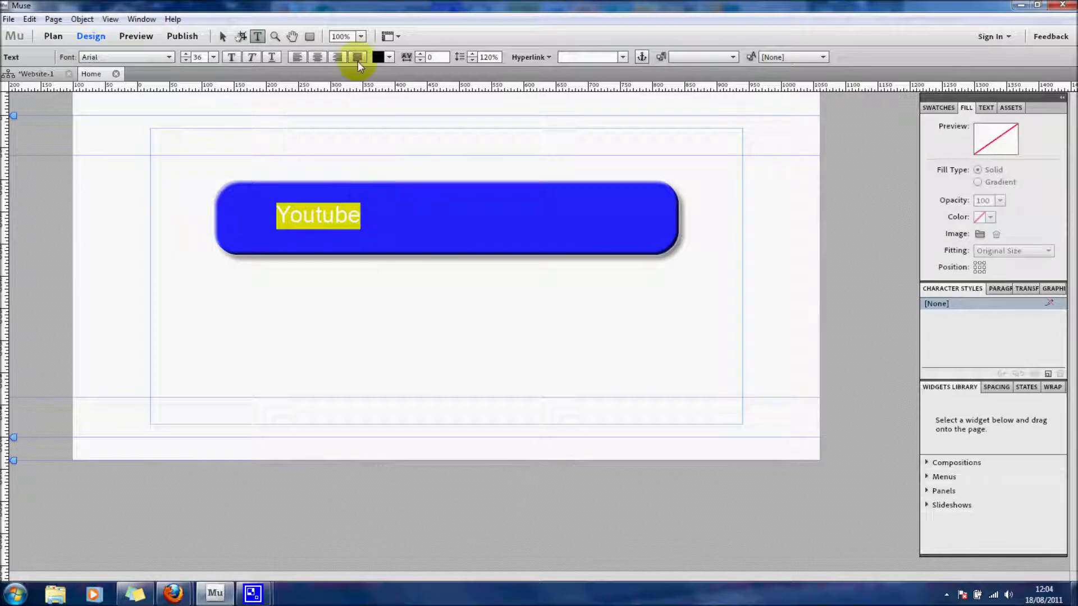
- Shrink the "Youtube" text frame to about 138 by 44 and centre it on the banner at about X 411, Y 136
{"action": "left_click", "coordinate": [222, 36]}
{"action": "left_click_drag", "start_coordinate": [326, 217], "coordinate": [396, 216]}
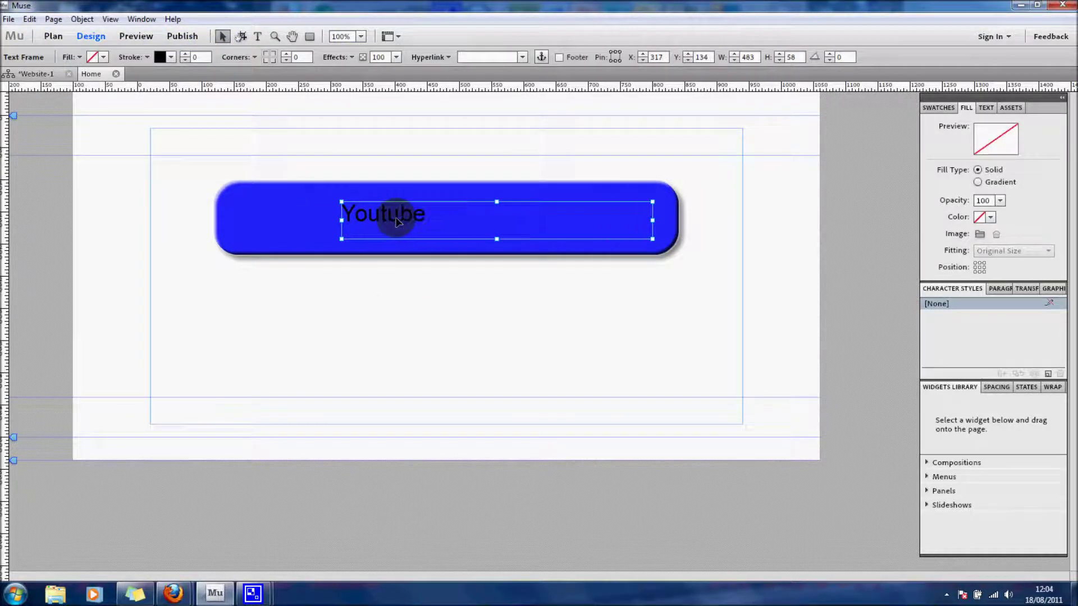
{"action": "left_click_drag", "start_coordinate": [651, 220], "coordinate": [462, 218]}
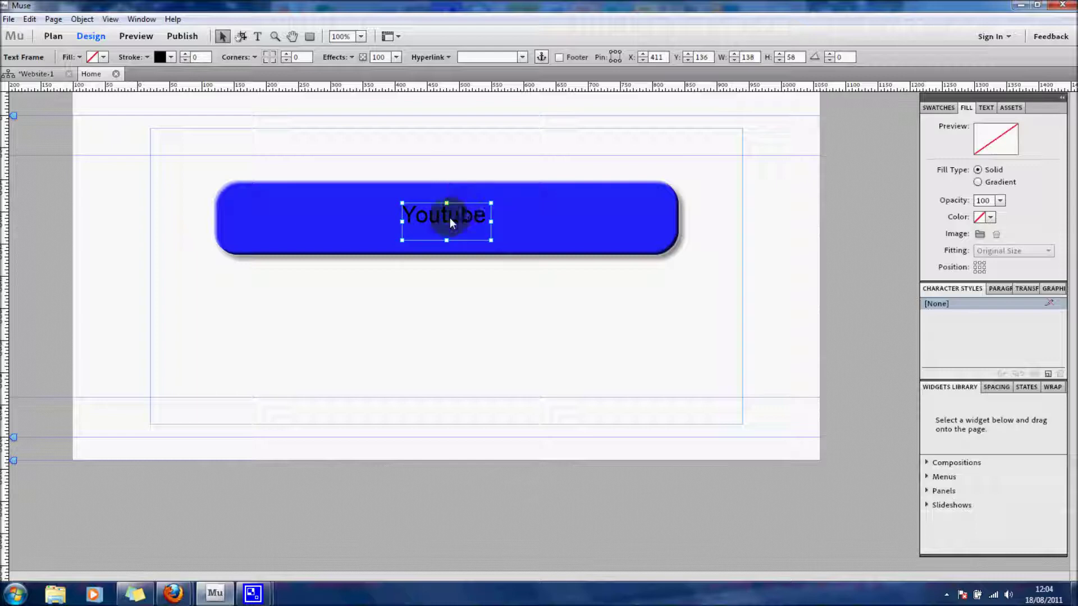
{"action": "left_click_drag", "start_coordinate": [447, 241], "coordinate": [446, 231]}
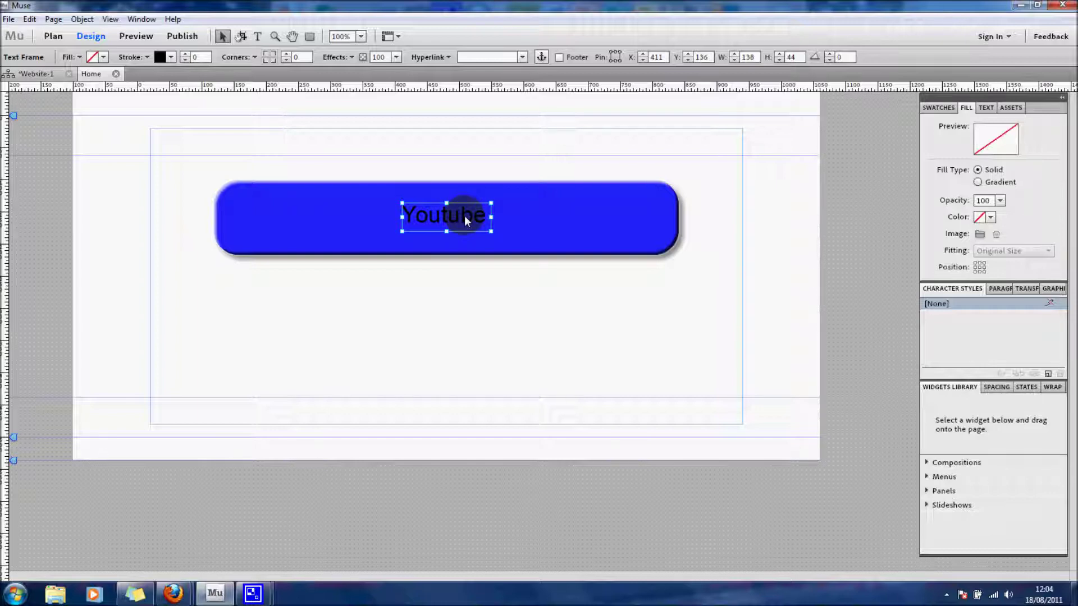
{"action": "left_click", "coordinate": [593, 209]}
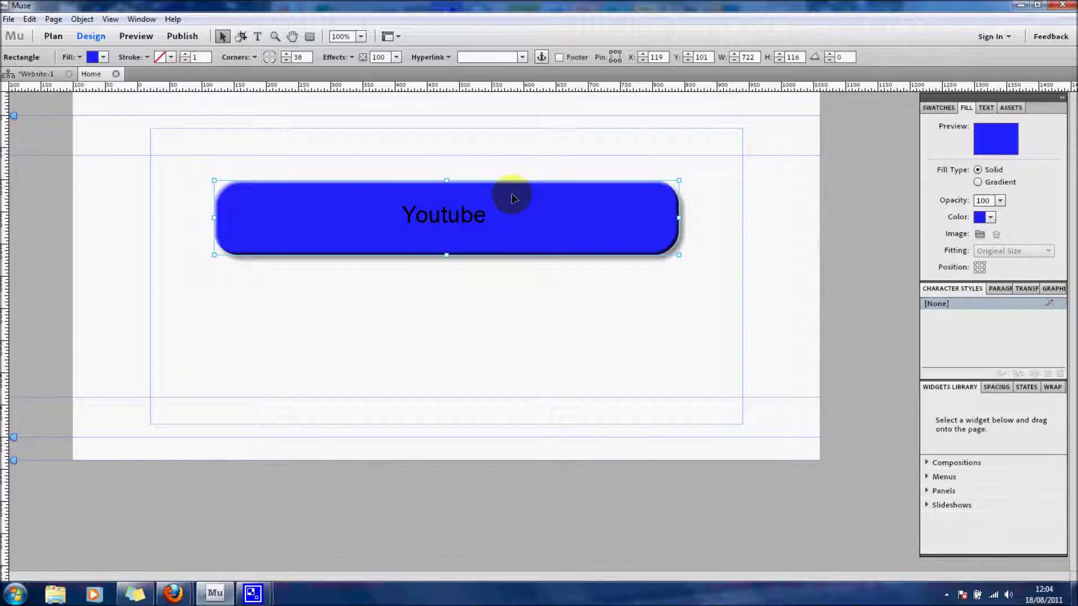
- Delete the "Youtube" text frame and the blue rounded rectangle from the Home page
{"action": "left_click", "coordinate": [477, 214]}
{"action": "key", "text": "Delete"}
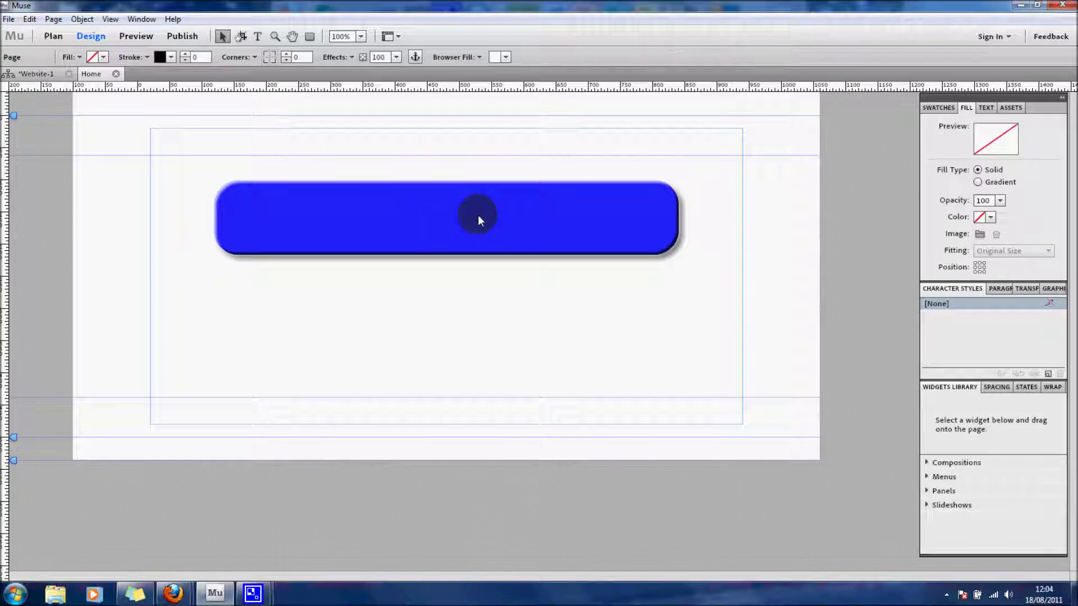
{"action": "left_click", "coordinate": [503, 207]}
{"action": "key", "text": "Delete"}
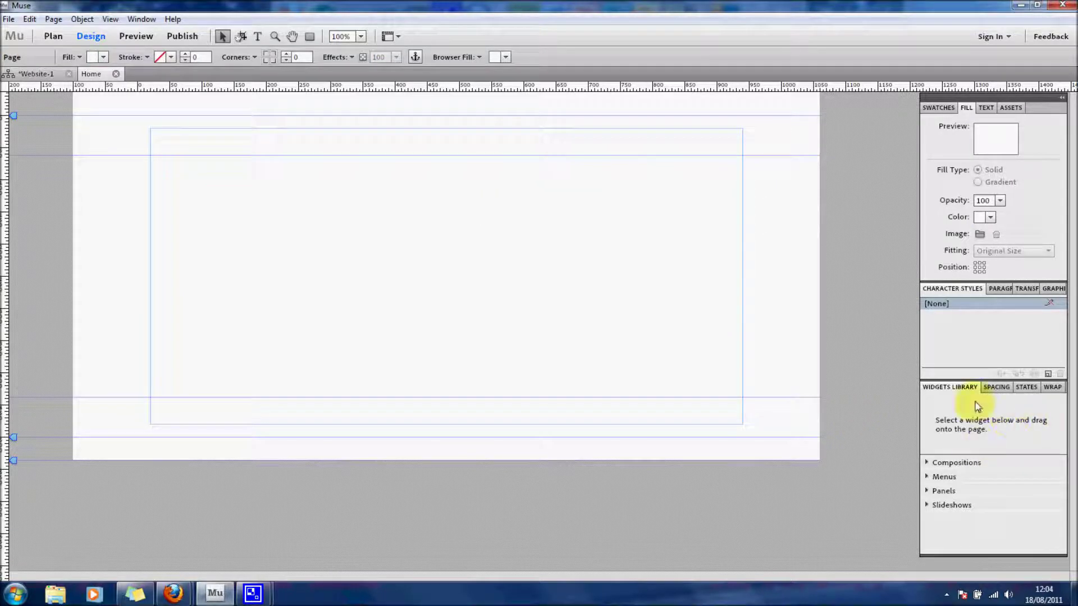
- Place a Featured News composition widget on the Home page and move it to the upper-left of the content area
{"action": "left_click", "coordinate": [966, 466]}
{"action": "left_click", "coordinate": [926, 462]}
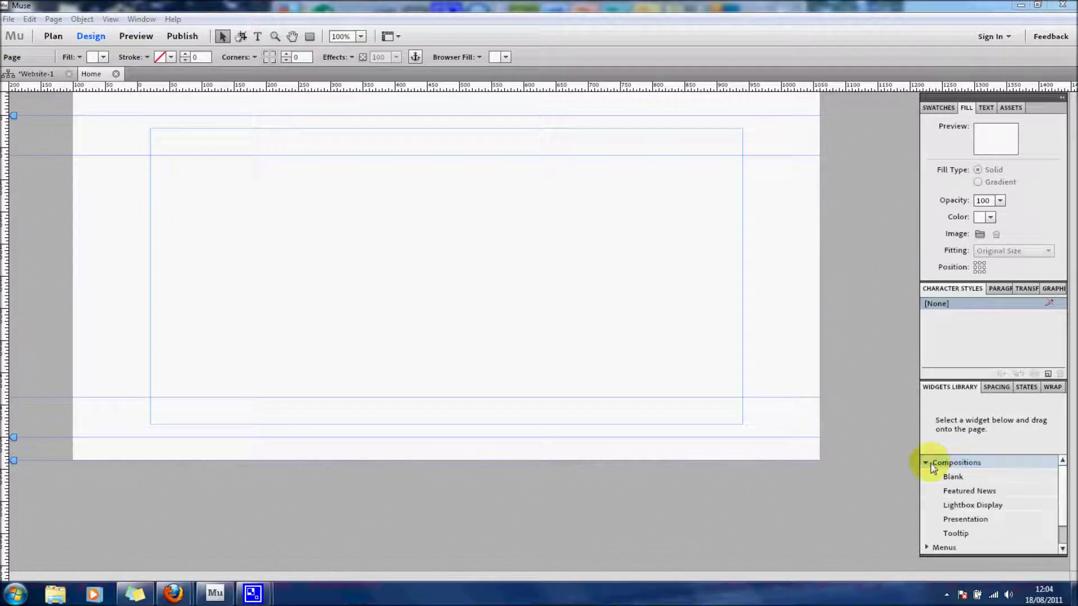
{"action": "left_click", "coordinate": [964, 478]}
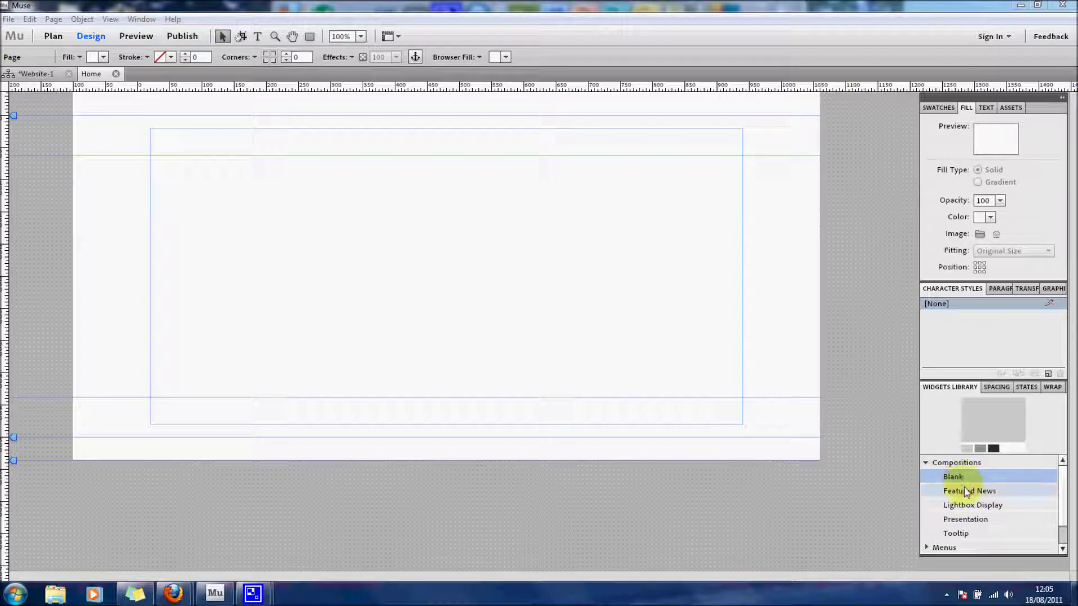
{"action": "left_click", "coordinate": [965, 493]}
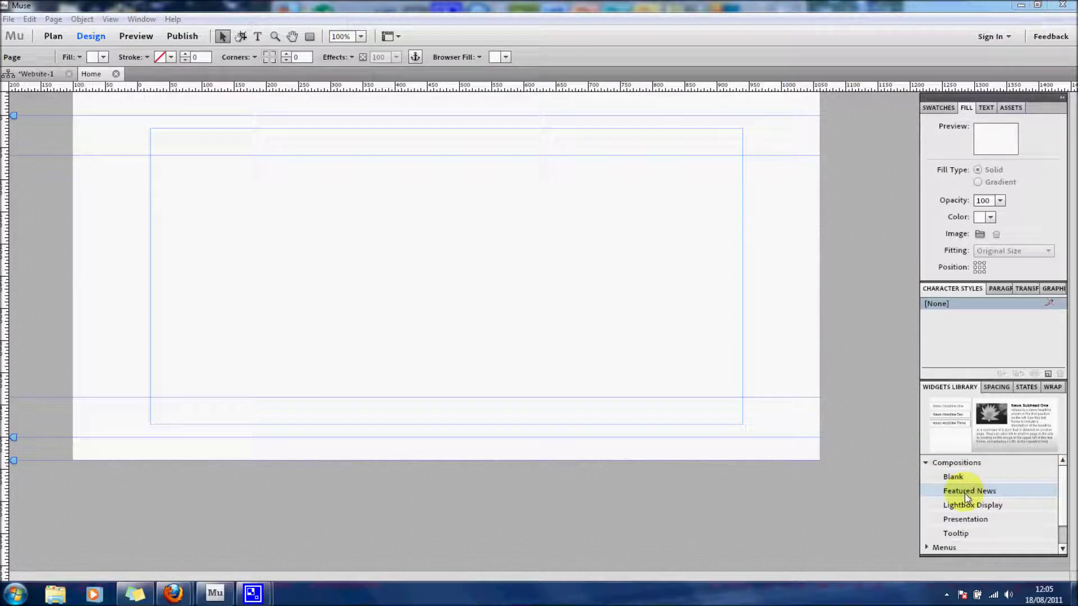
{"action": "left_click_drag", "start_coordinate": [977, 494], "coordinate": [353, 237]}
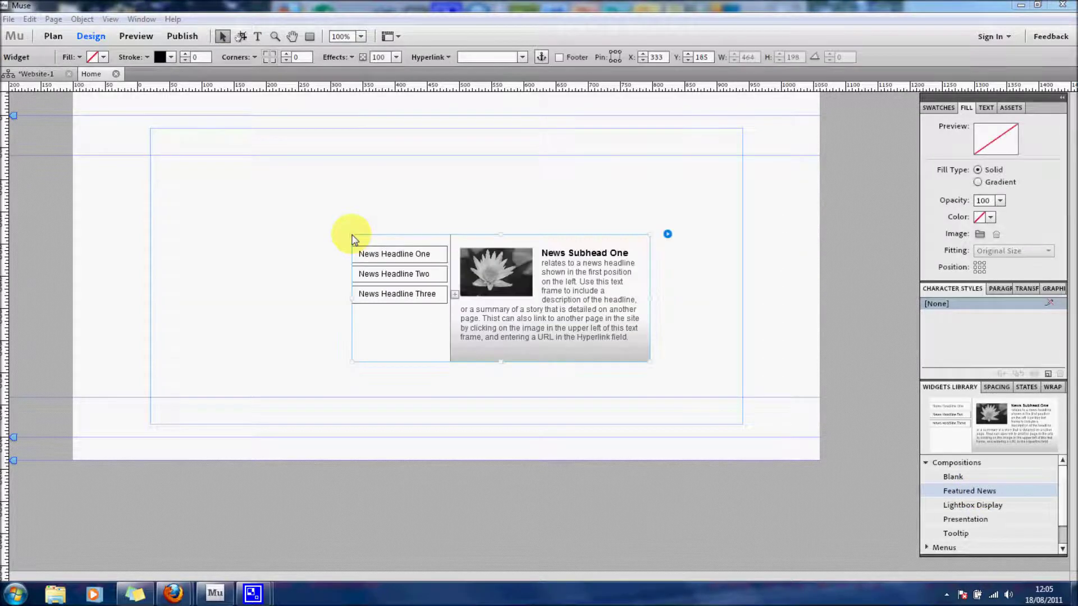
{"action": "left_click_drag", "start_coordinate": [604, 308], "coordinate": [403, 248]}
- Replace the widget's first headline with "Youtube" and its second headline with "Help"
{"action": "left_click", "coordinate": [238, 194]}
{"action": "double_click", "coordinate": [238, 194]}
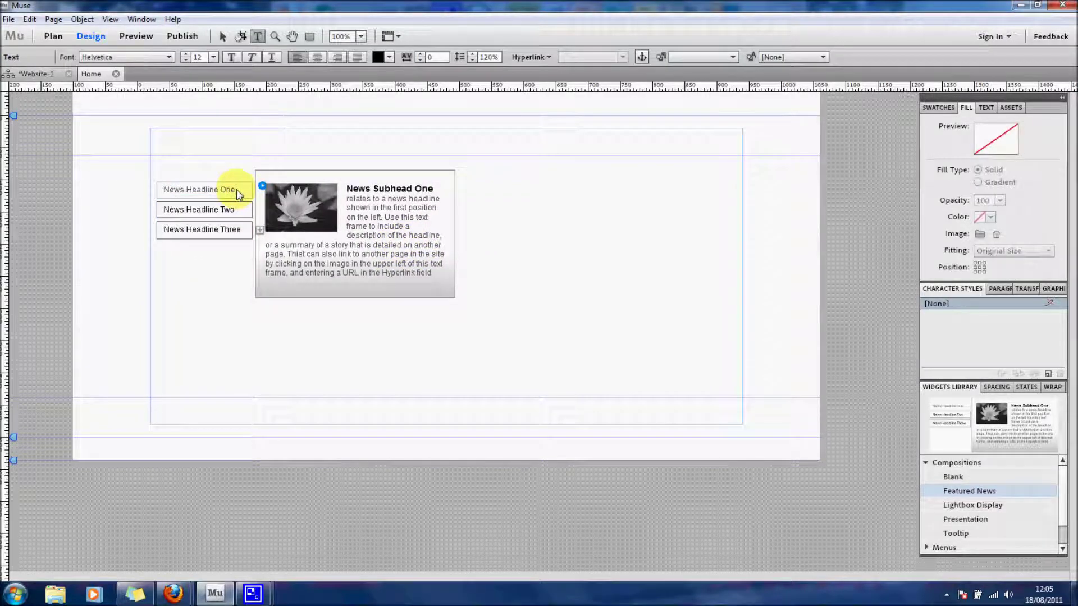
{"action": "key", "text": "ctrl+a"}
{"action": "key", "text": "BackSpace"}
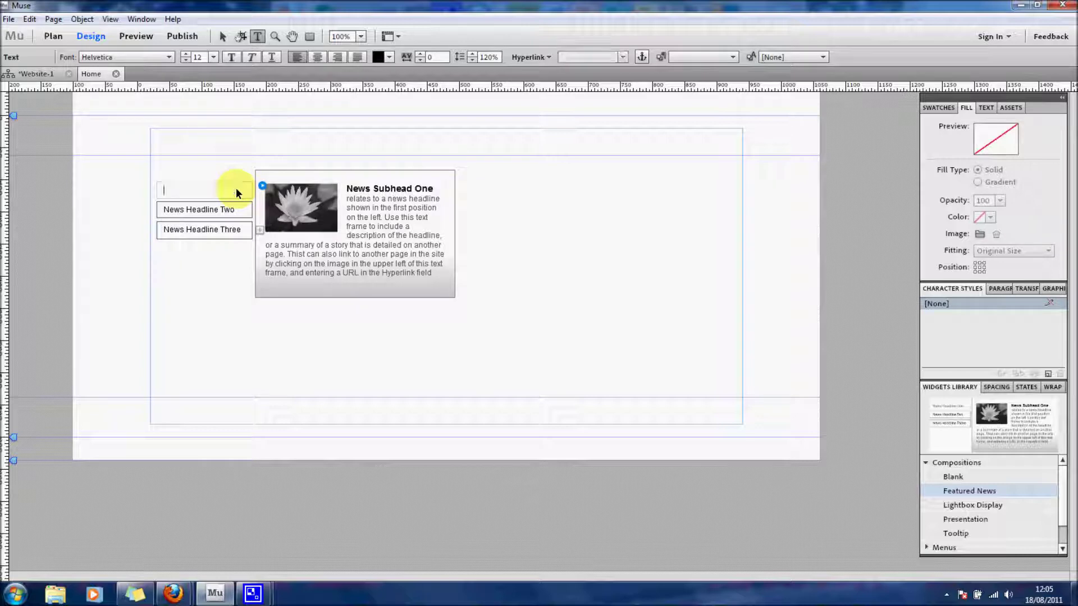
{"action": "type", "text": "Youtube"}
{"action": "left_click", "coordinate": [227, 211]}
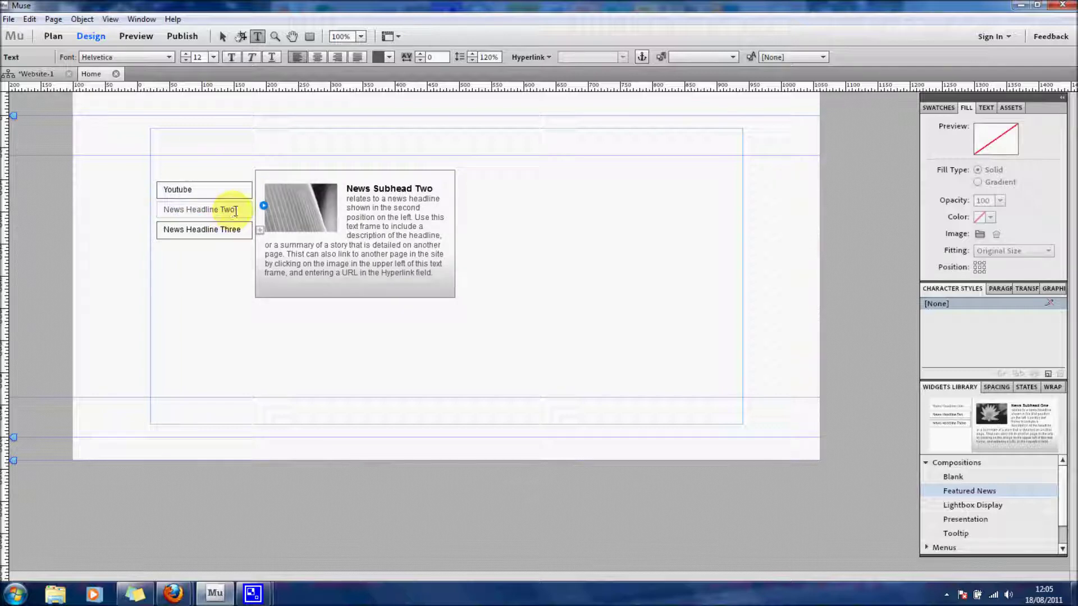
{"action": "left_click_drag", "start_coordinate": [228, 211], "coordinate": [154, 209]}
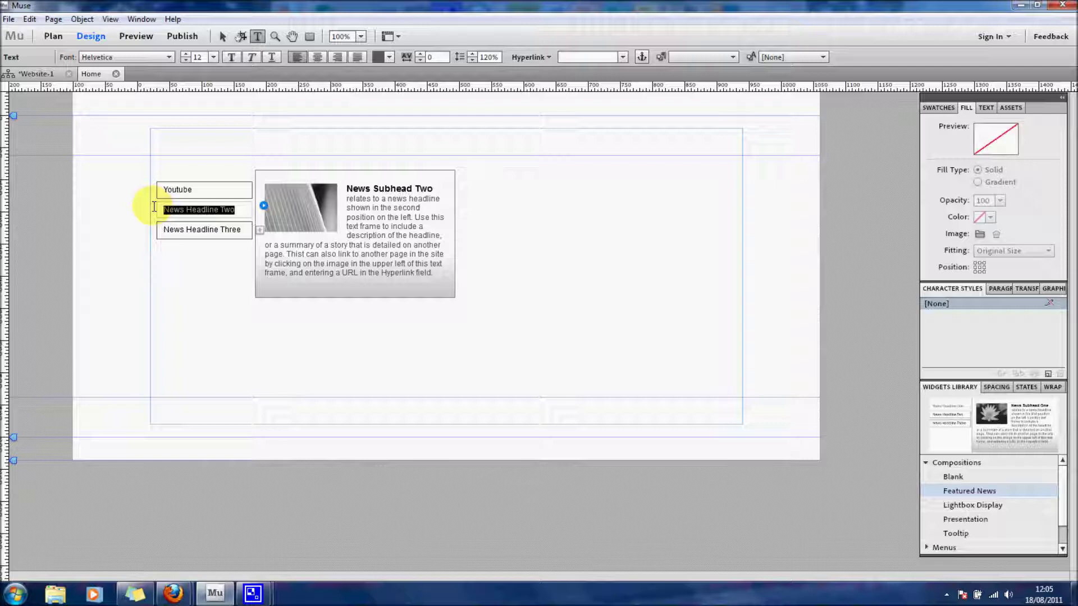
{"action": "type", "text": "Help"}
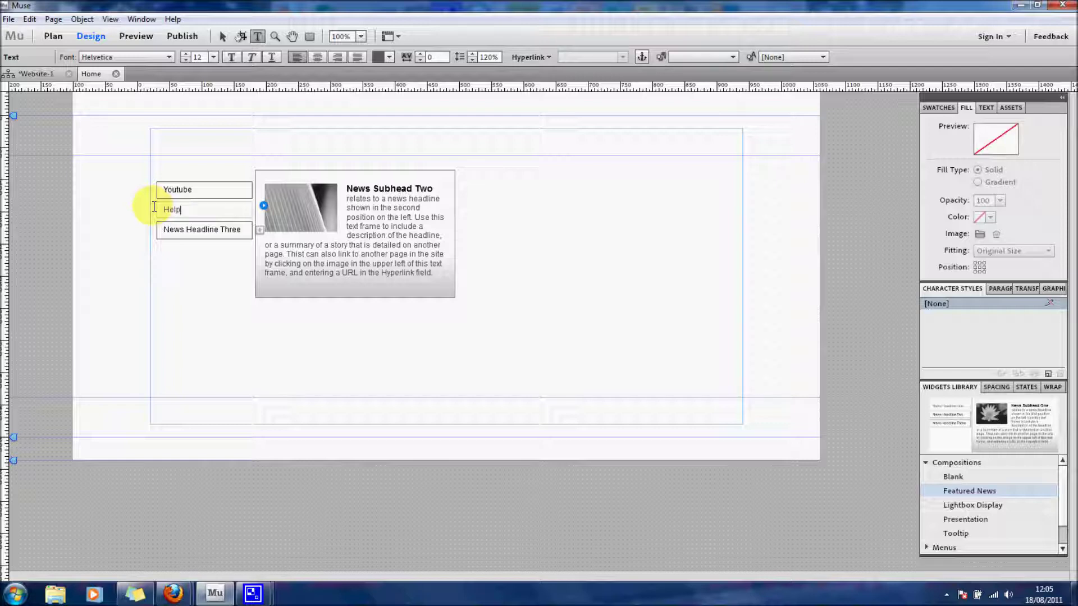
- Replace the widget's third headline with "Website"
{"action": "left_click", "coordinate": [209, 224]}
{"action": "double_click", "coordinate": [210, 230]}
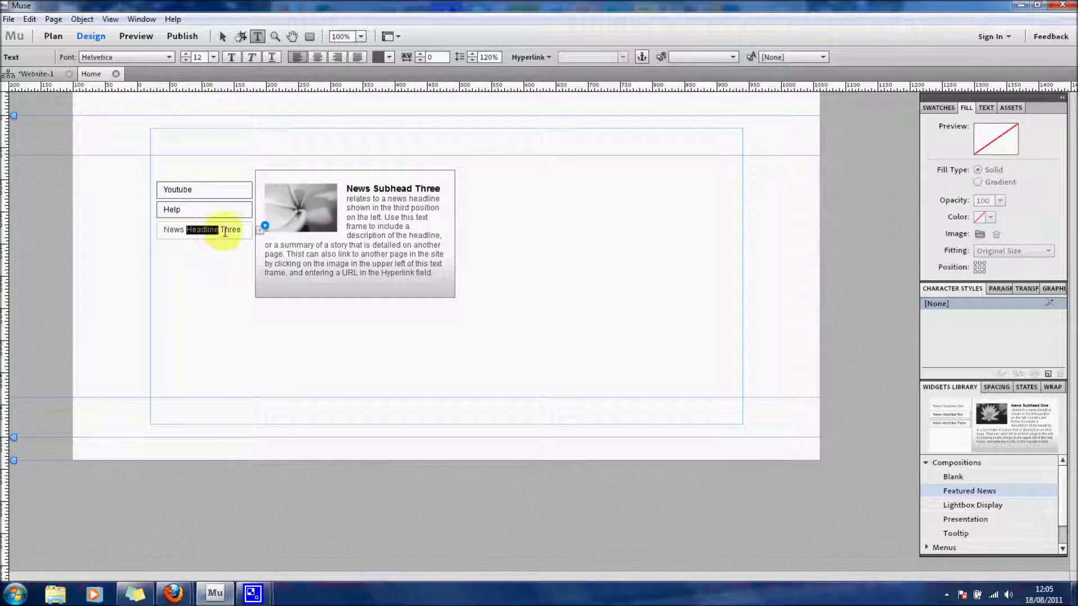
{"action": "left_click_drag", "start_coordinate": [240, 230], "coordinate": [120, 228]}
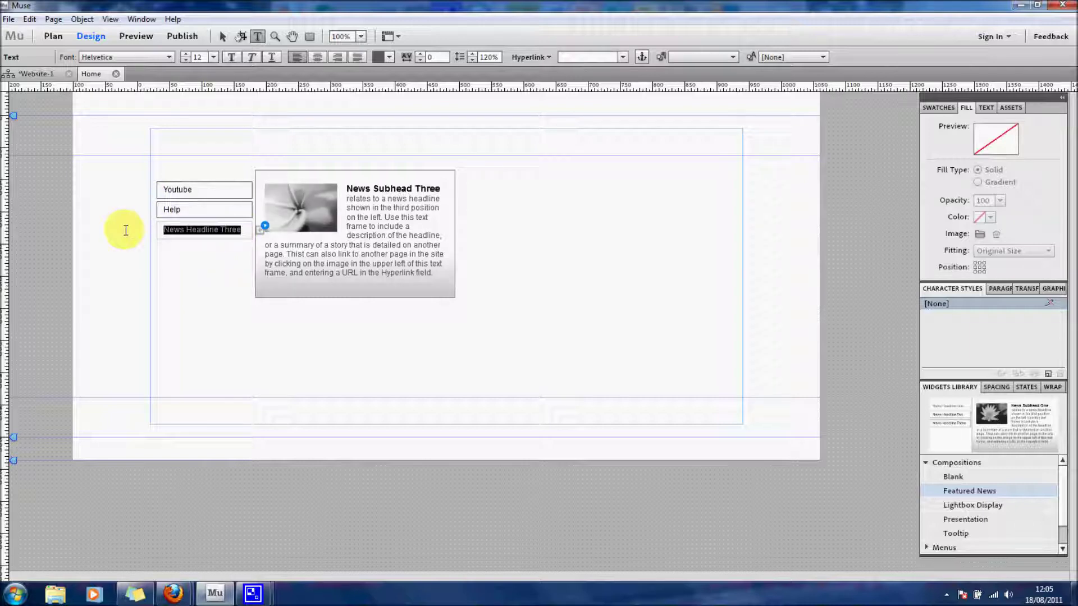
{"action": "key", "text": "BackSpace"}
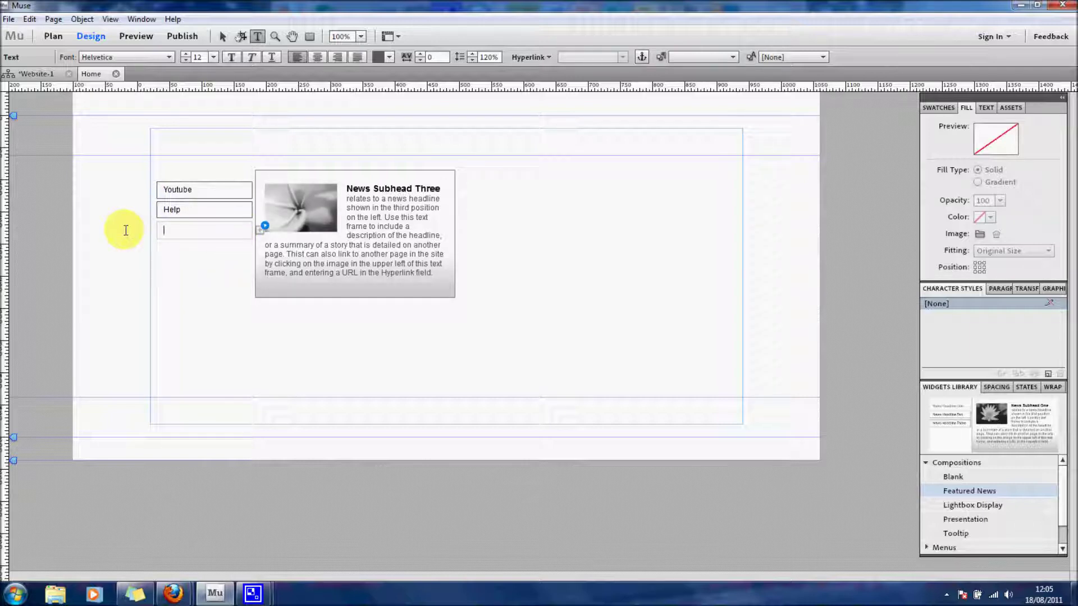
{"action": "type", "text": "Website"}
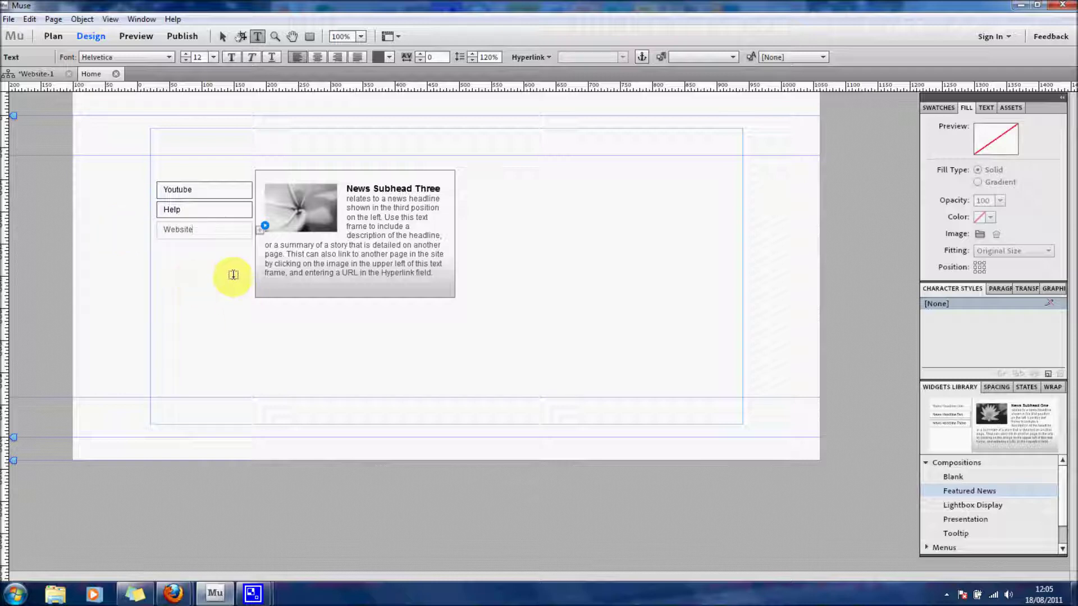
- Move the Featured News widget down to about X 28, Y 132 and deselect it
{"action": "left_click", "coordinate": [222, 36]}
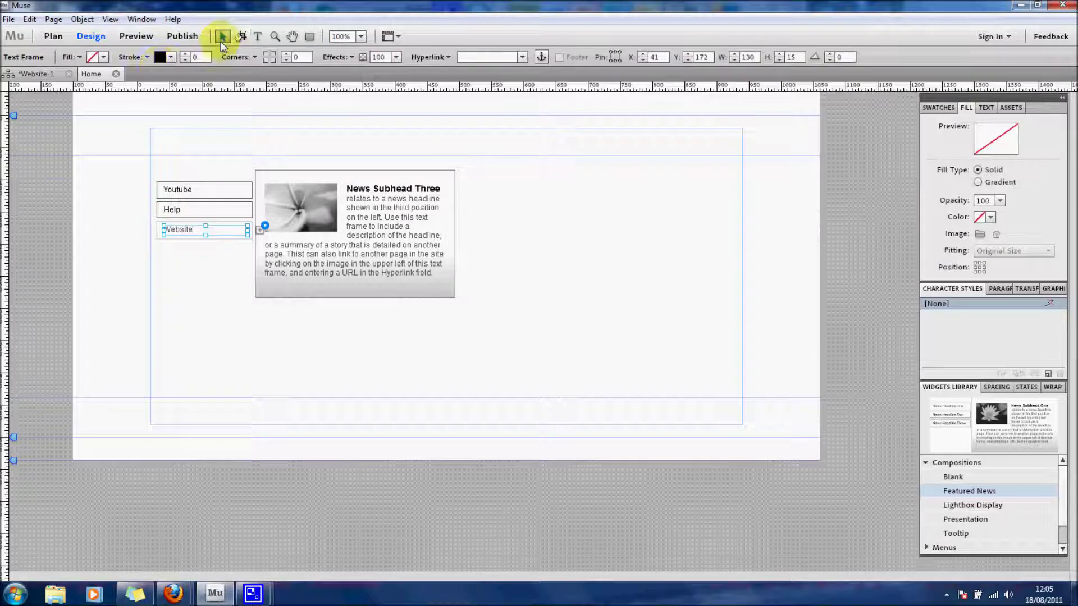
{"action": "left_click", "coordinate": [511, 380]}
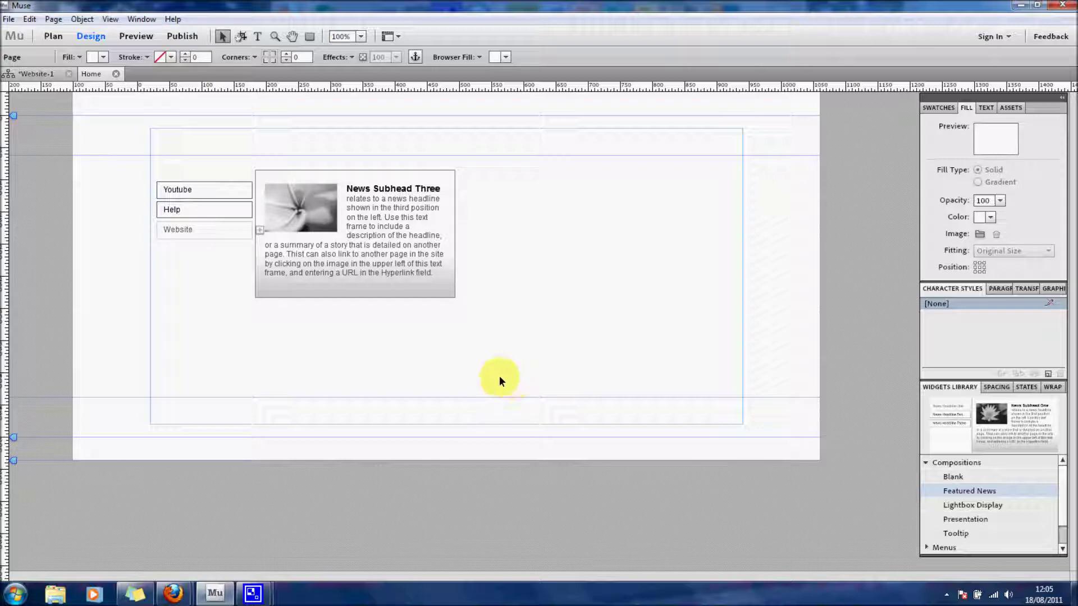
{"action": "left_click_drag", "start_coordinate": [331, 280], "coordinate": [329, 301]}
{"action": "left_click", "coordinate": [549, 306]}
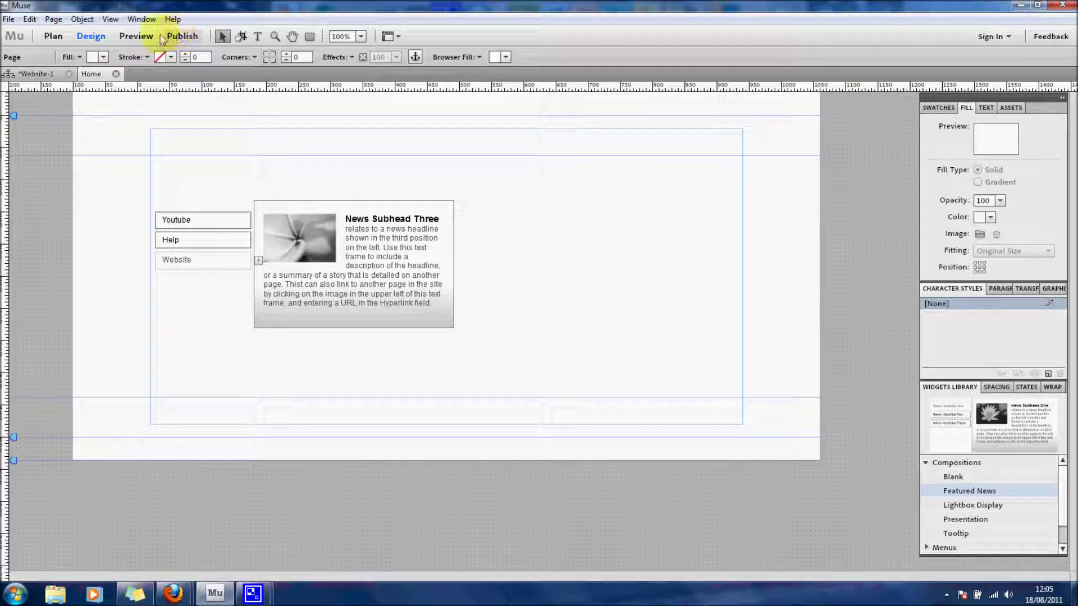
- Preview the Home page and test the widget by switching between the Youtube, Help and Website headlines
{"action": "left_click", "coordinate": [138, 39]}
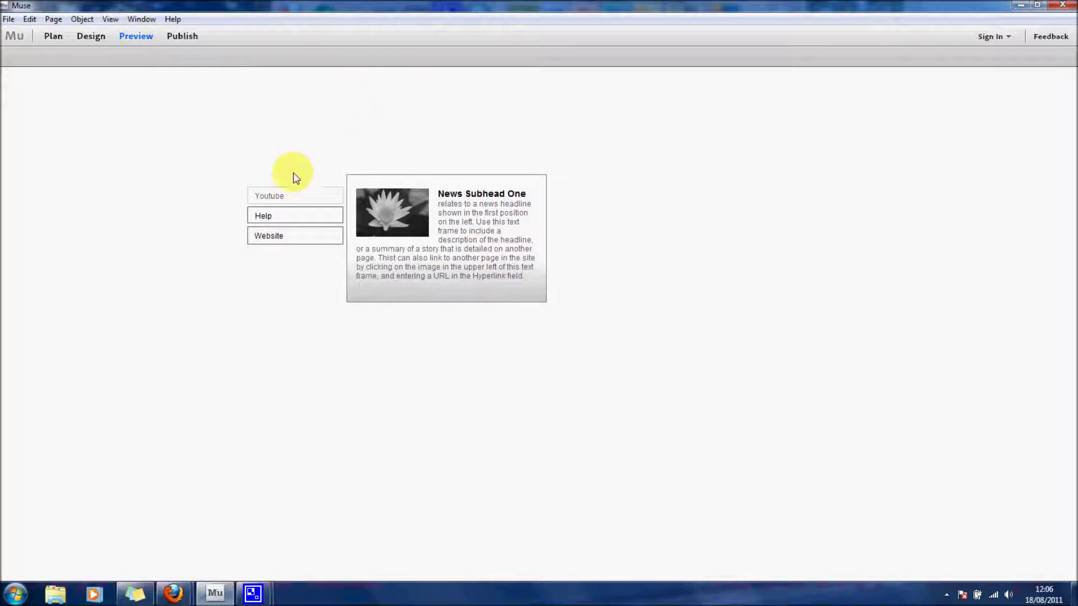
{"action": "left_click", "coordinate": [264, 217]}
{"action": "left_click", "coordinate": [272, 243]}
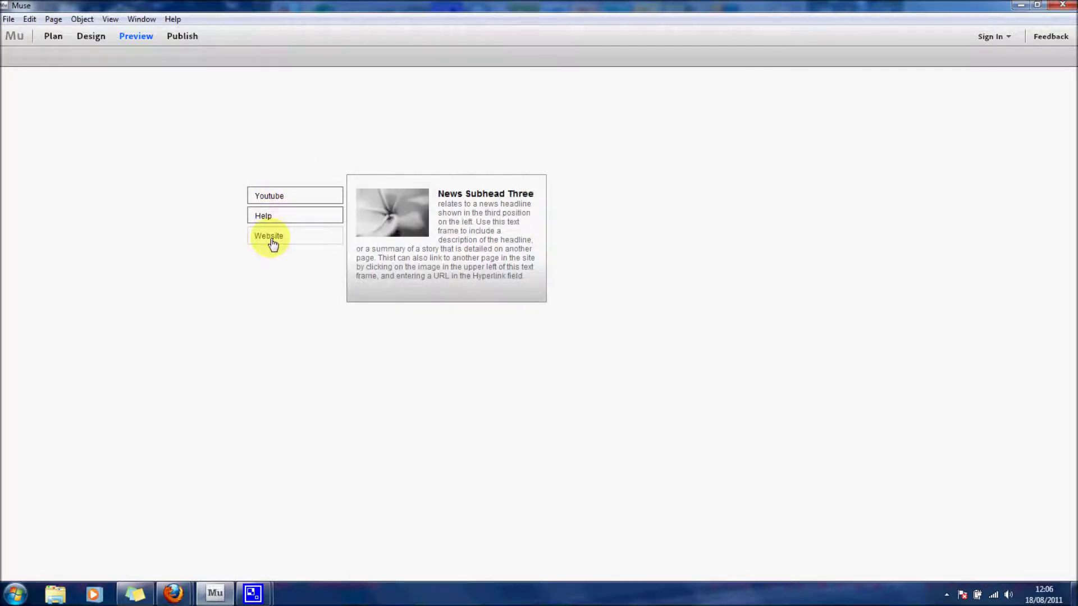
{"action": "left_click", "coordinate": [273, 219]}
{"action": "left_click", "coordinate": [282, 200]}
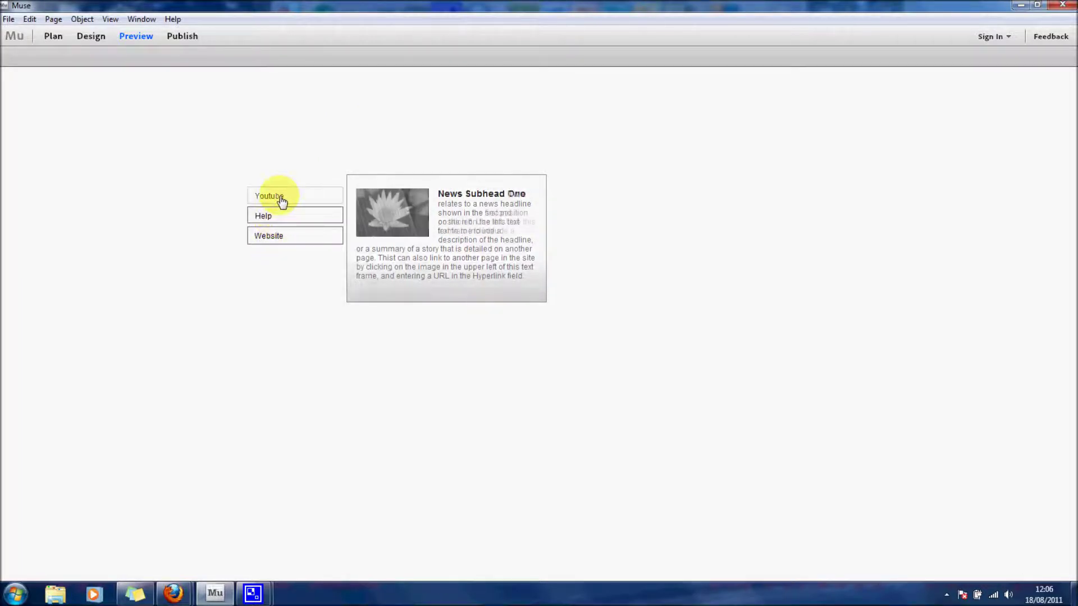
{"action": "left_click", "coordinate": [281, 217]}
{"action": "left_click", "coordinate": [279, 236]}
{"action": "left_click", "coordinate": [286, 221]}
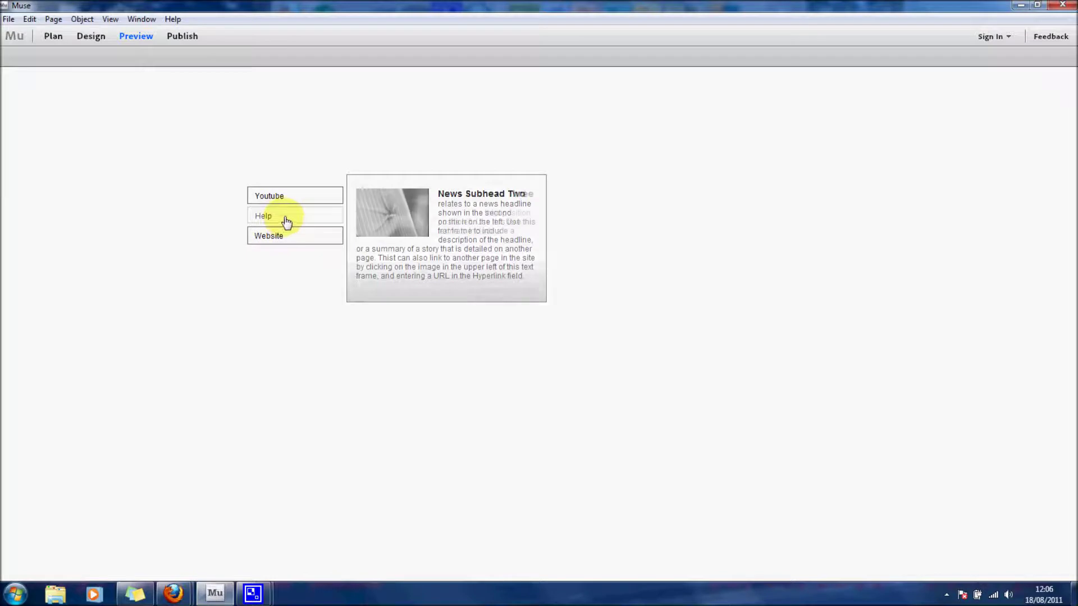
{"action": "left_click", "coordinate": [291, 198]}
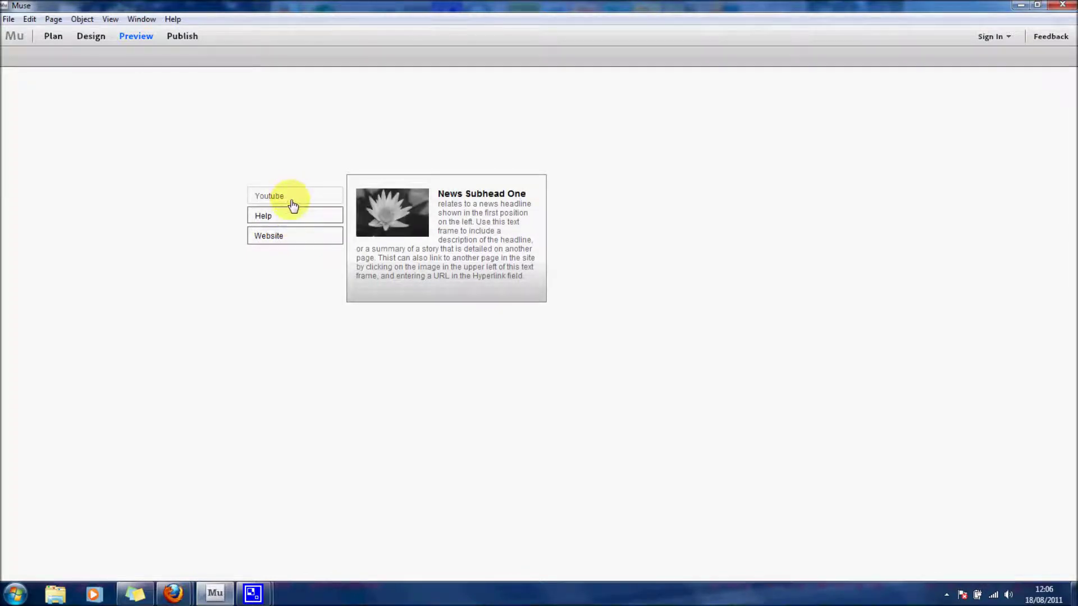
{"action": "left_click", "coordinate": [287, 219]}
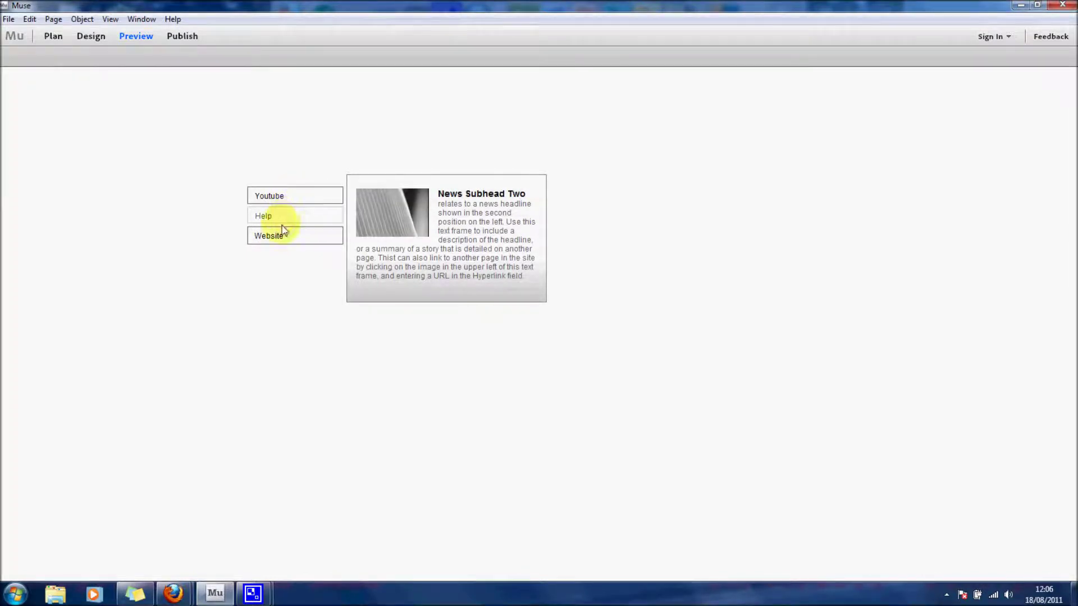
{"action": "left_click", "coordinate": [279, 236]}
{"action": "left_click", "coordinate": [282, 219]}
{"action": "left_click", "coordinate": [281, 198]}
{"action": "left_click", "coordinate": [285, 221]}
{"action": "left_click", "coordinate": [279, 238]}
{"action": "left_click", "coordinate": [279, 220]}
{"action": "left_click", "coordinate": [282, 201]}
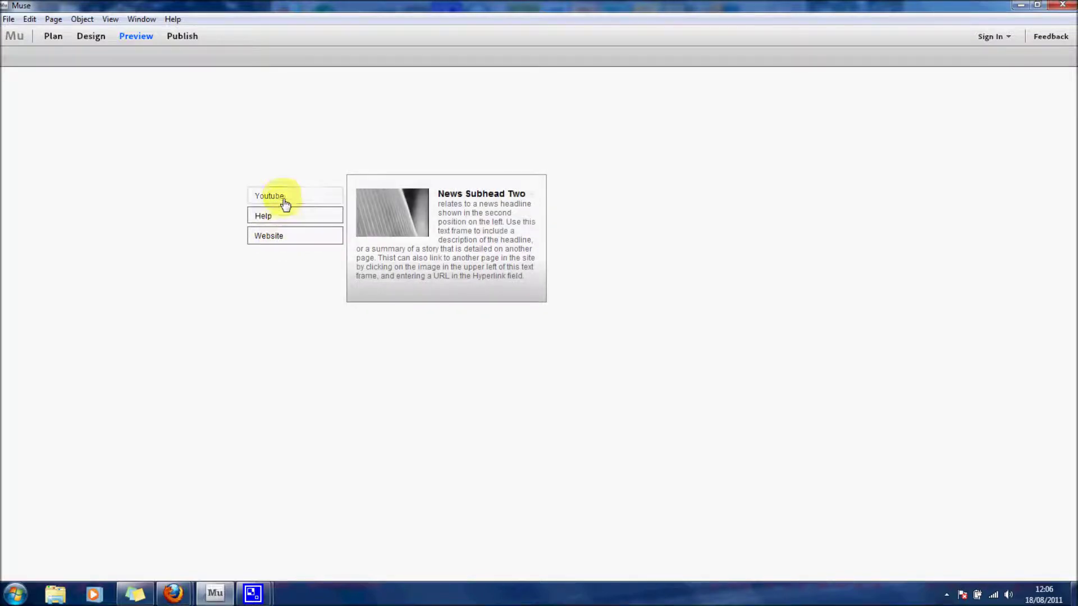
{"action": "left_click", "coordinate": [284, 219]}
{"action": "left_click", "coordinate": [279, 236]}
{"action": "left_click", "coordinate": [284, 221]}
{"action": "left_click", "coordinate": [284, 203]}
{"action": "left_click", "coordinate": [292, 220]}
{"action": "left_click", "coordinate": [287, 238]}
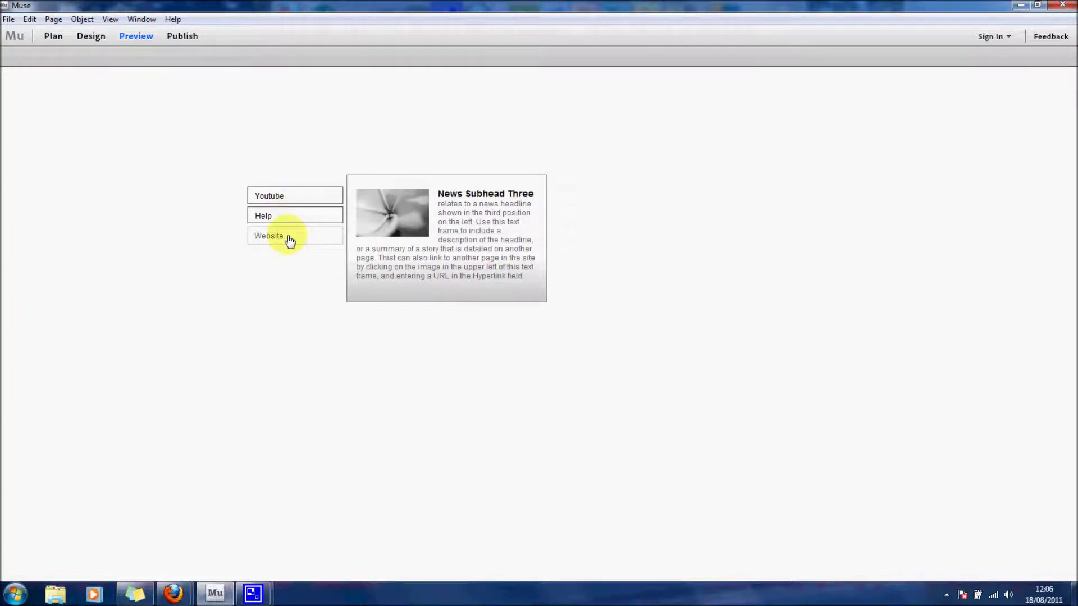
{"action": "left_click", "coordinate": [289, 220]}
{"action": "left_click", "coordinate": [288, 201]}
{"action": "left_click", "coordinate": [290, 219]}
{"action": "left_click", "coordinate": [290, 236]}
{"action": "left_click", "coordinate": [288, 199]}
{"action": "left_click", "coordinate": [292, 220]}
{"action": "left_click", "coordinate": [290, 235]}
{"action": "left_click", "coordinate": [294, 197]}
{"action": "left_click", "coordinate": [294, 218]}
{"action": "left_click", "coordinate": [289, 236]}
- Return to the page design and delete the Featured News widget
{"action": "left_click", "coordinate": [92, 35]}
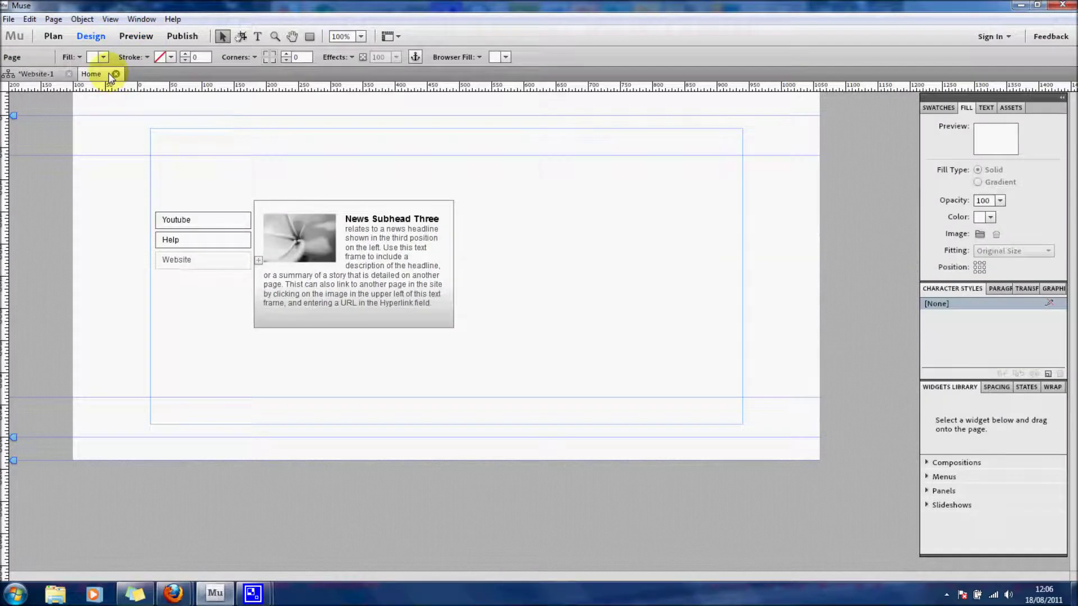
{"action": "left_click", "coordinate": [447, 202]}
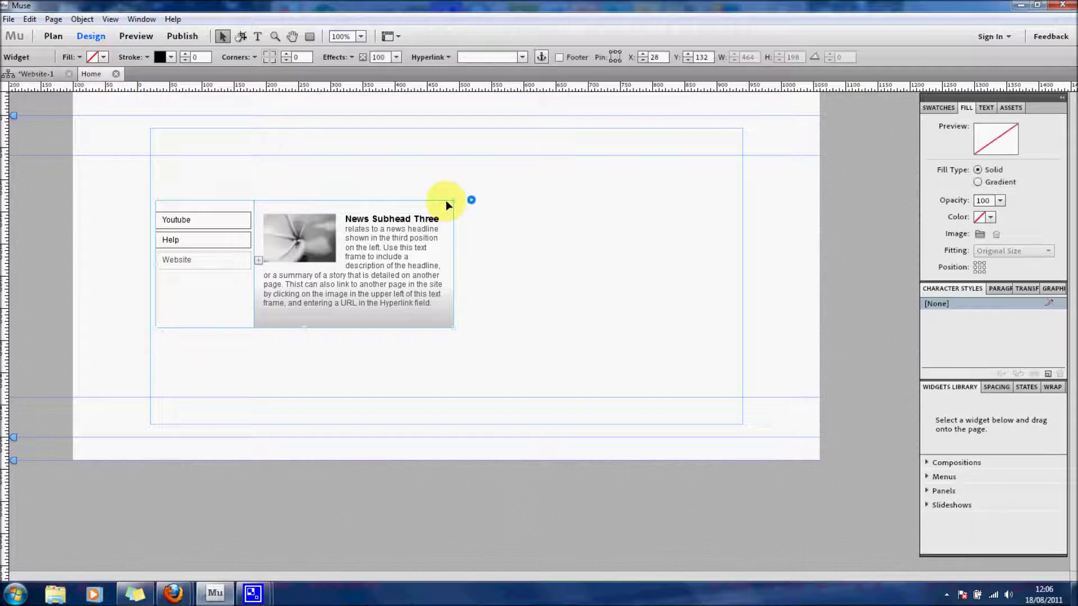
{"action": "key", "text": "Delete"}
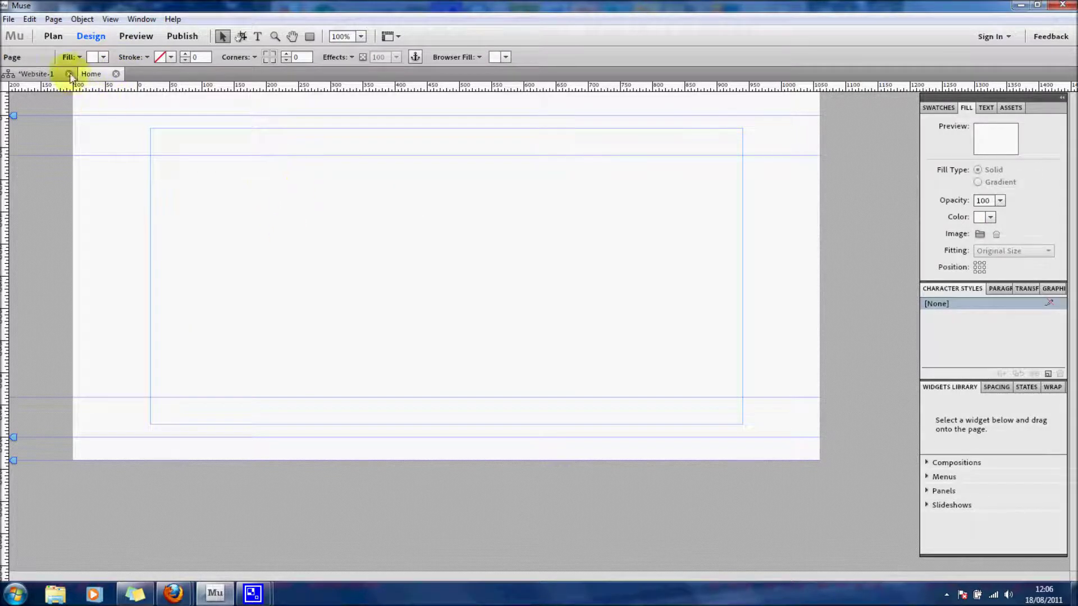
- Open the existing Muse site "Website-1" from the "Muse site" folder on the Desktop
{"action": "left_click", "coordinate": [8, 19]}
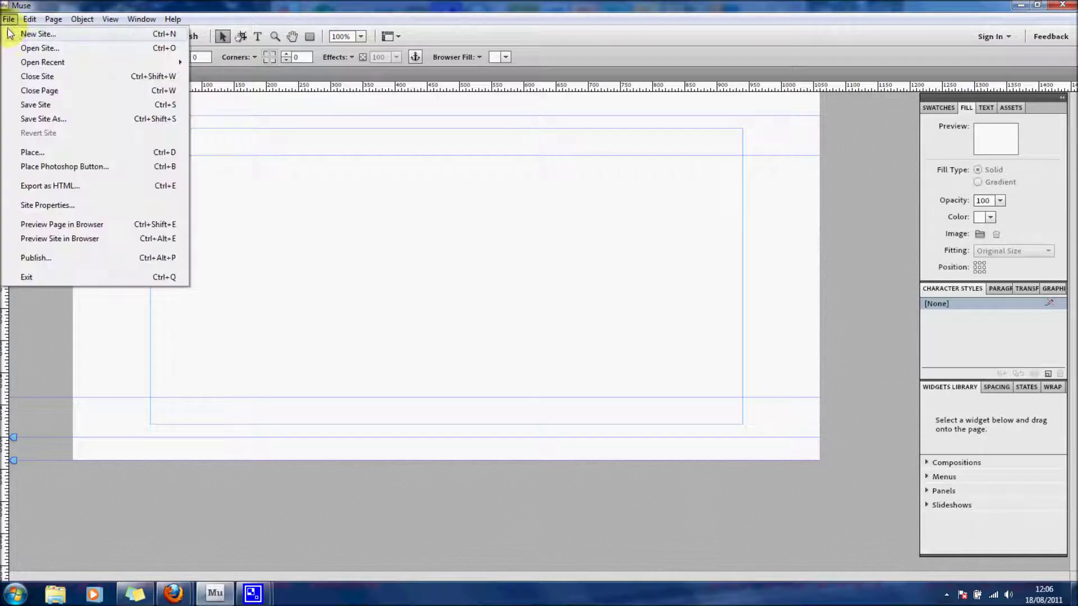
{"action": "left_click", "coordinate": [12, 46]}
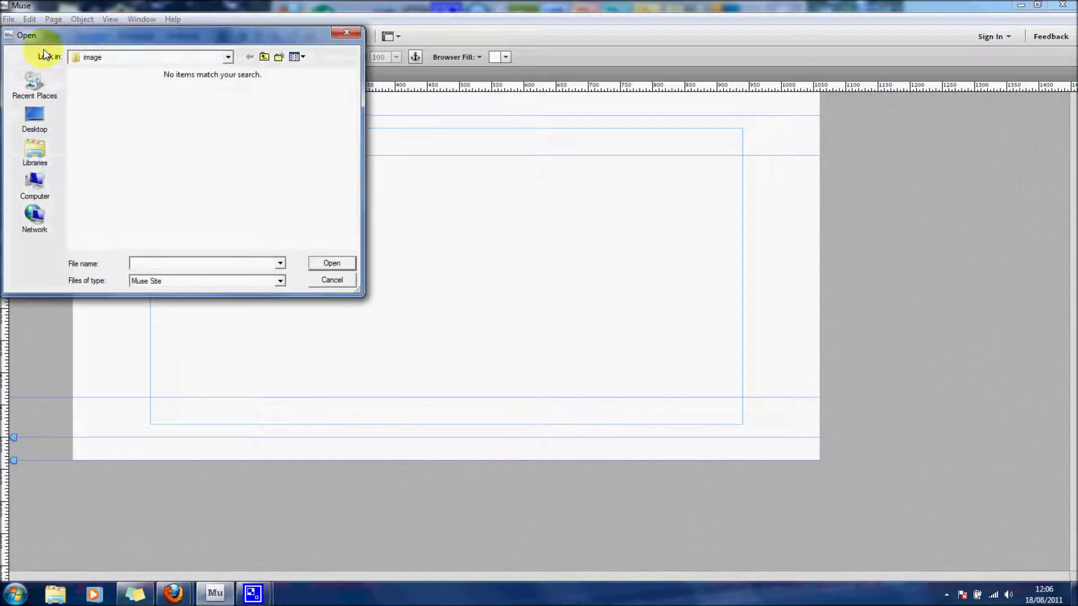
{"action": "left_click", "coordinate": [35, 118]}
{"action": "left_click_drag", "start_coordinate": [352, 159], "coordinate": [351, 167]}
{"action": "double_click", "coordinate": [106, 208]}
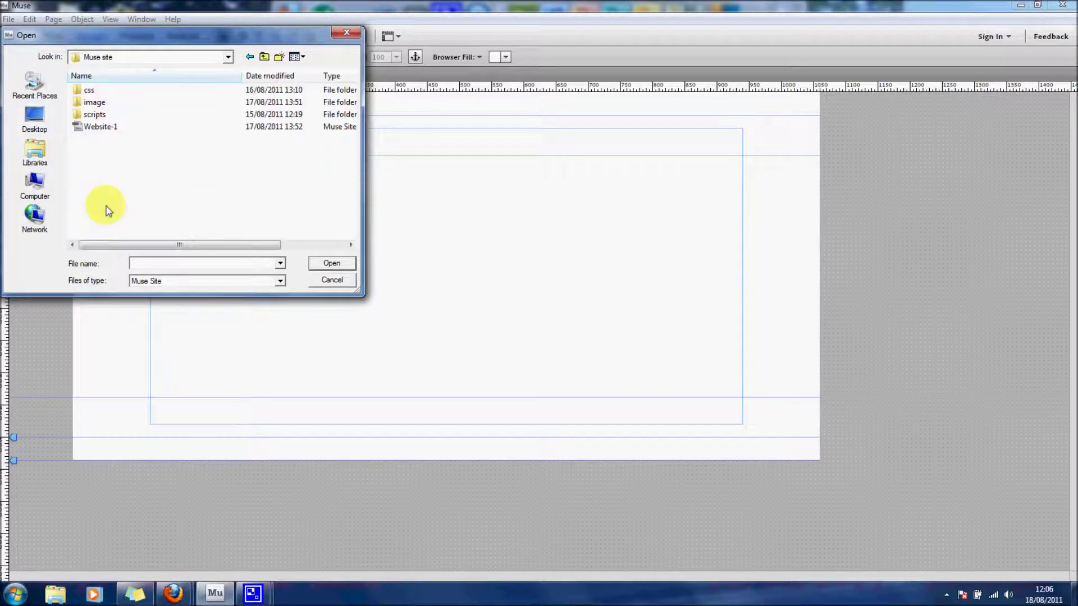
{"action": "double_click", "coordinate": [107, 128]}
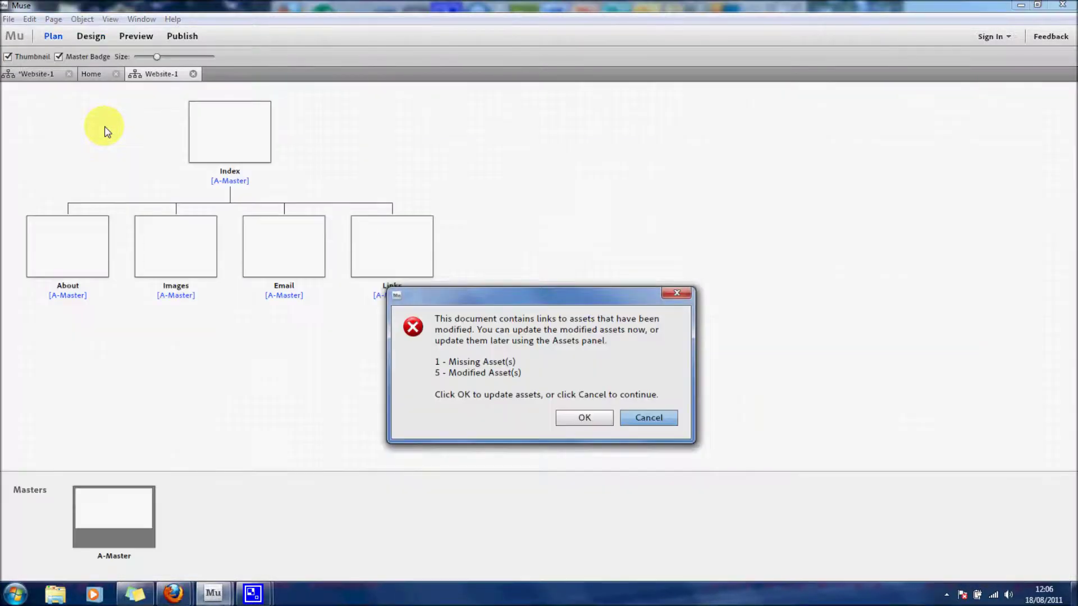
- Update the site's modified assets and open the Index page for design
{"action": "left_click", "coordinate": [593, 417]}
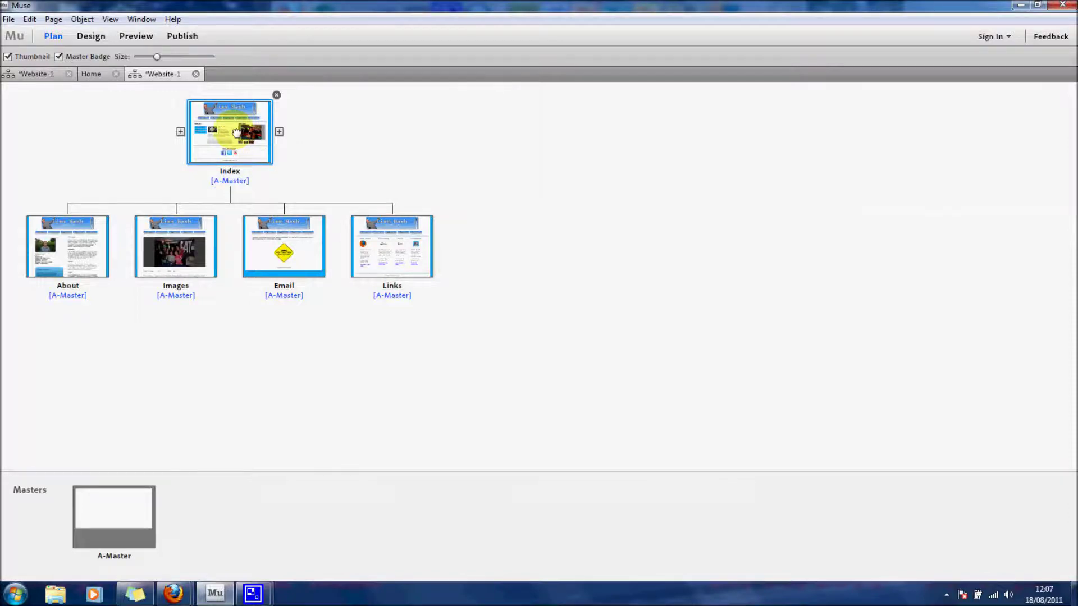
{"action": "double_click", "coordinate": [235, 132]}
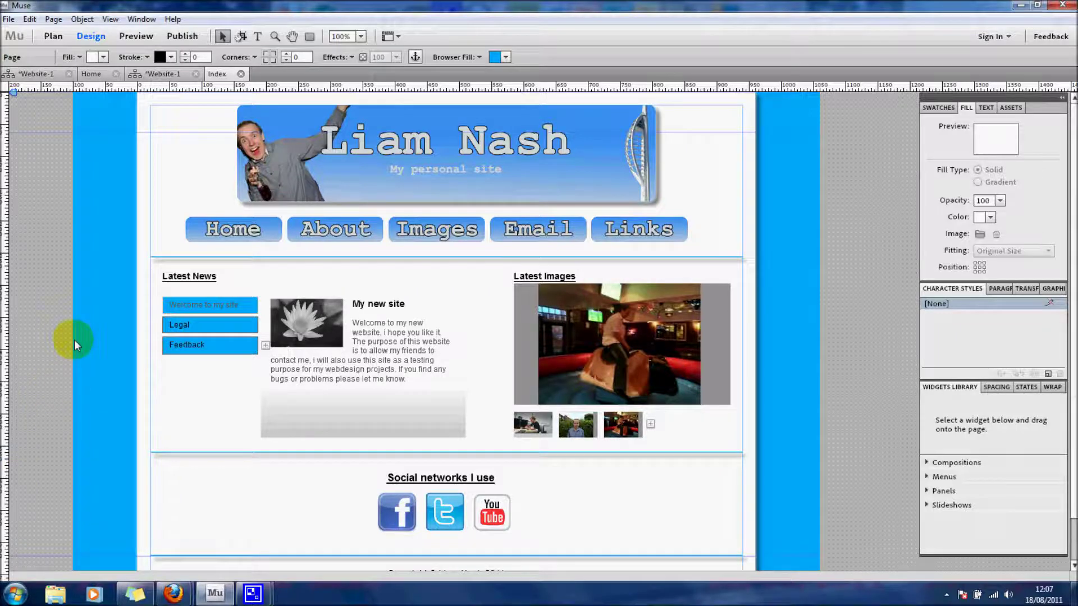
- Preview the Index page and switch between the Welcome to my site, Legal and Feedback items under Latest News
{"action": "scroll", "coordinate": [82, 321], "scroll_direction": "down", "scroll_amount": 2}
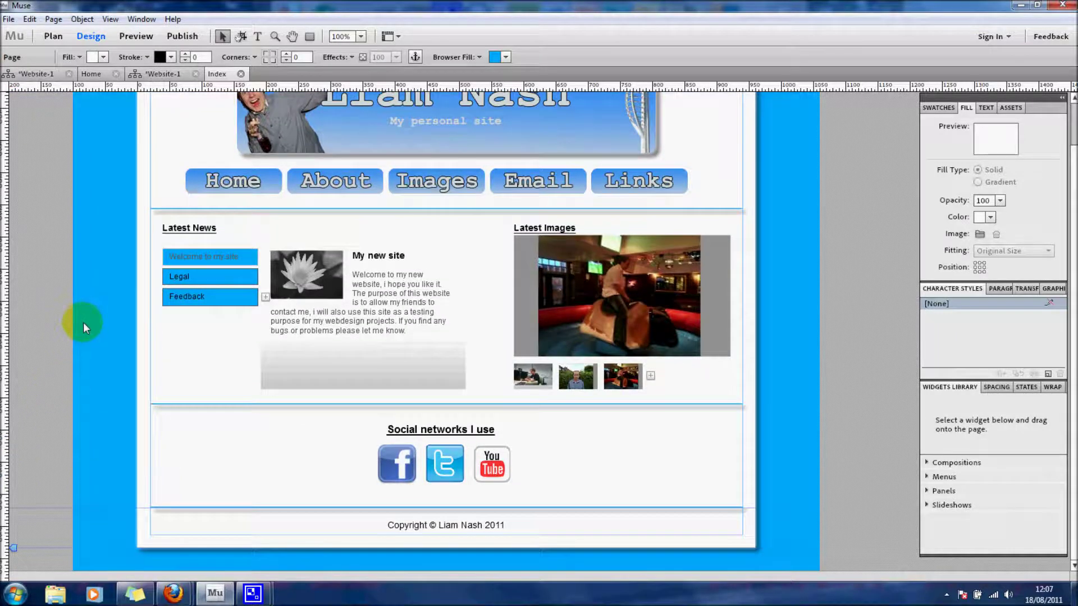
{"action": "scroll", "coordinate": [83, 322], "scroll_direction": "up", "scroll_amount": 2}
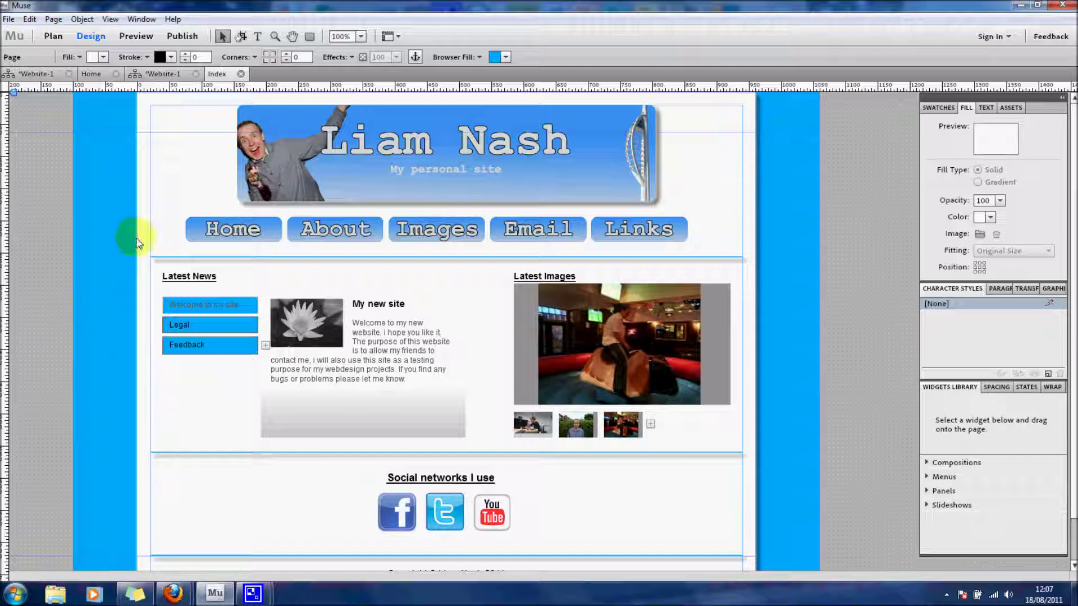
{"action": "left_click", "coordinate": [135, 37]}
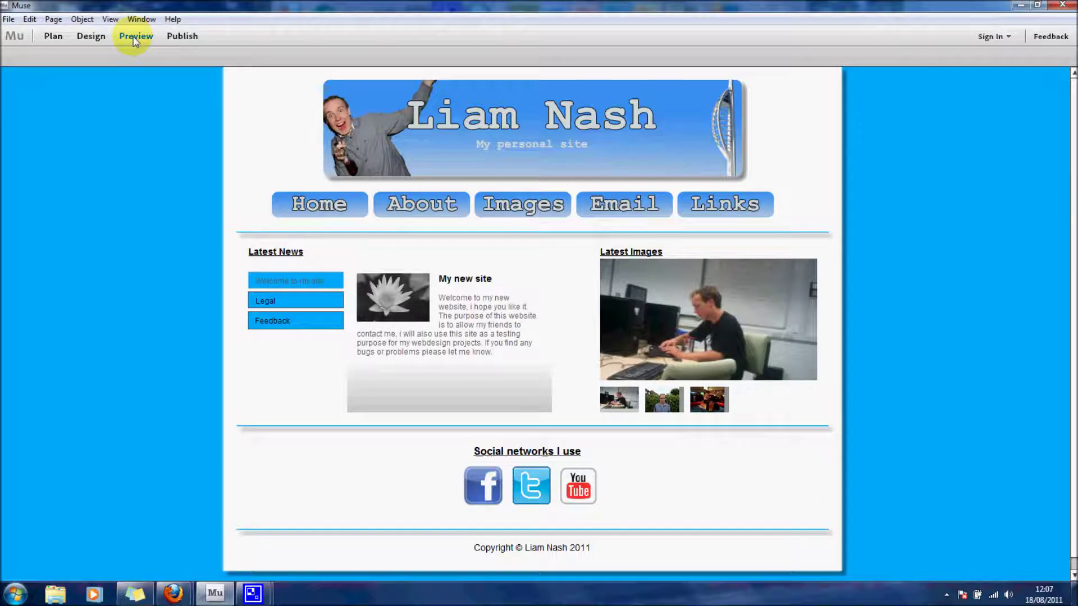
{"action": "left_click", "coordinate": [118, 130]}
{"action": "left_click", "coordinate": [283, 302]}
{"action": "left_click", "coordinate": [286, 324]}
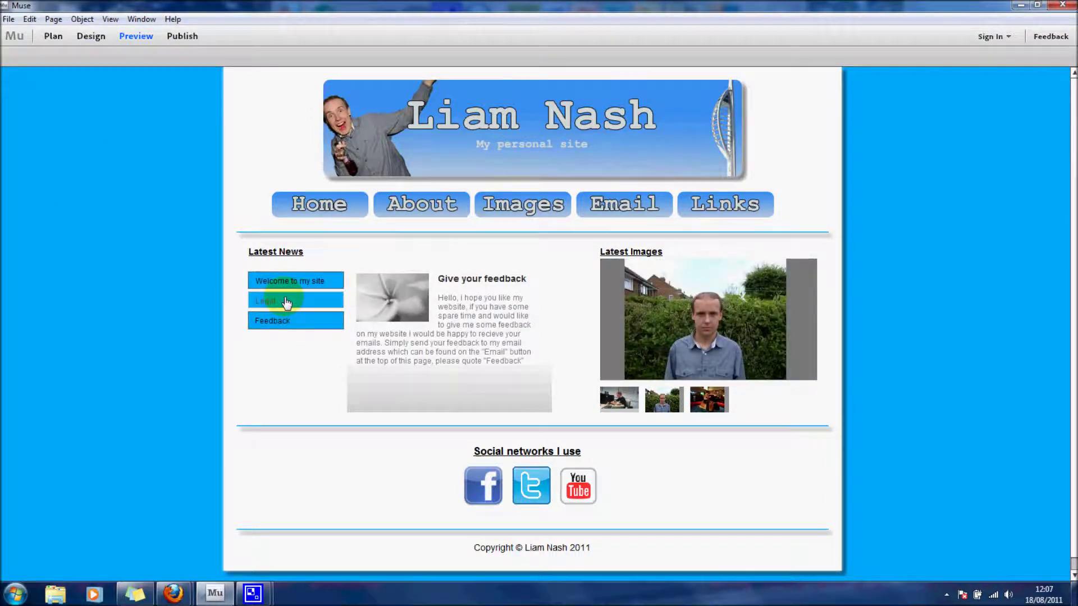
{"action": "left_click", "coordinate": [286, 323]}
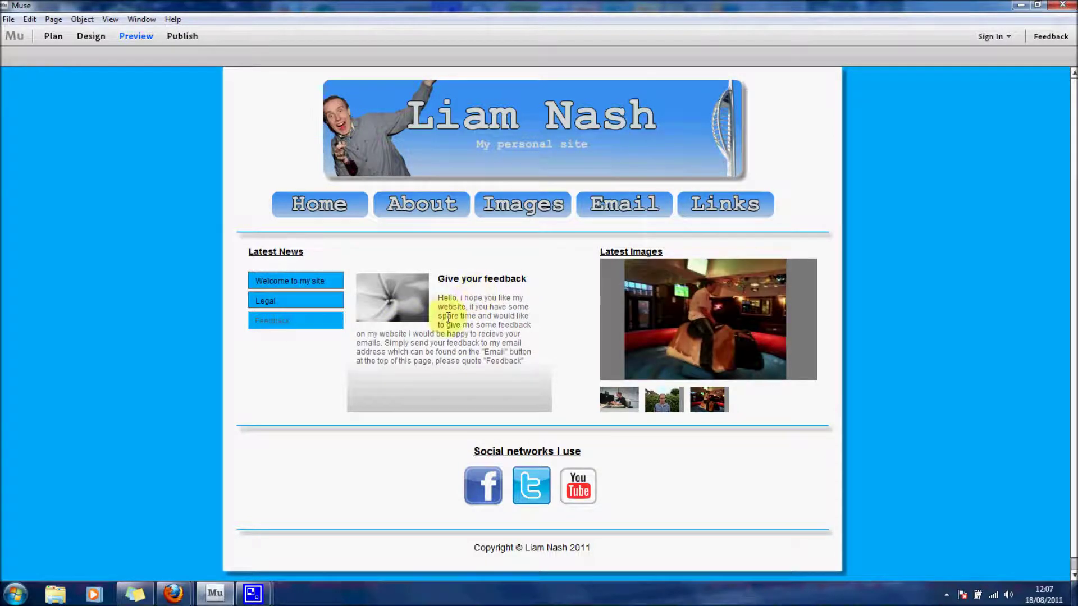
{"action": "left_click", "coordinate": [267, 299]}
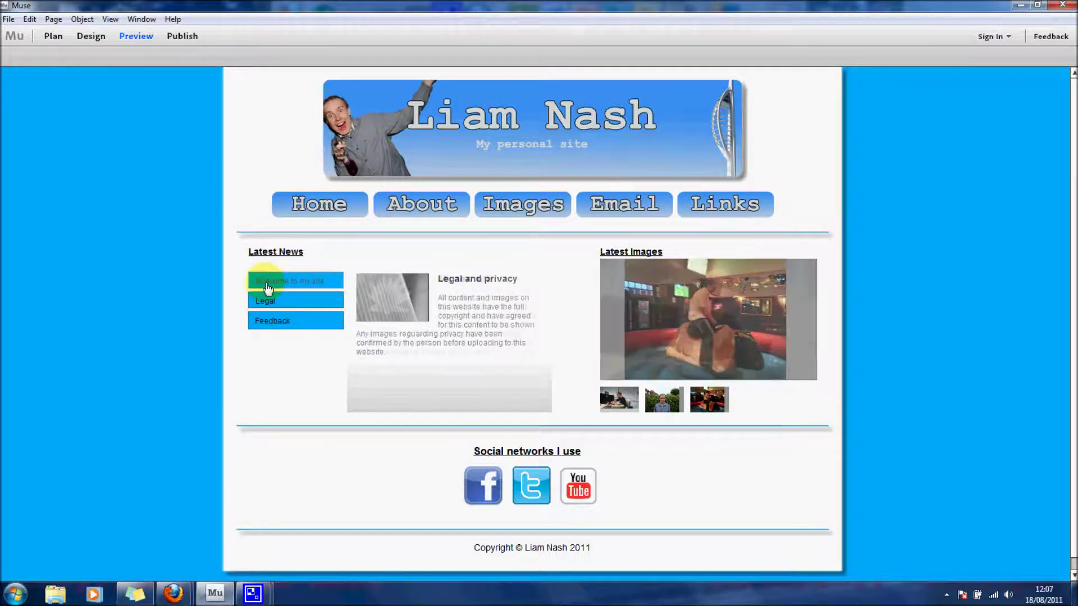
{"action": "left_click", "coordinate": [269, 301]}
{"action": "left_click", "coordinate": [272, 320]}
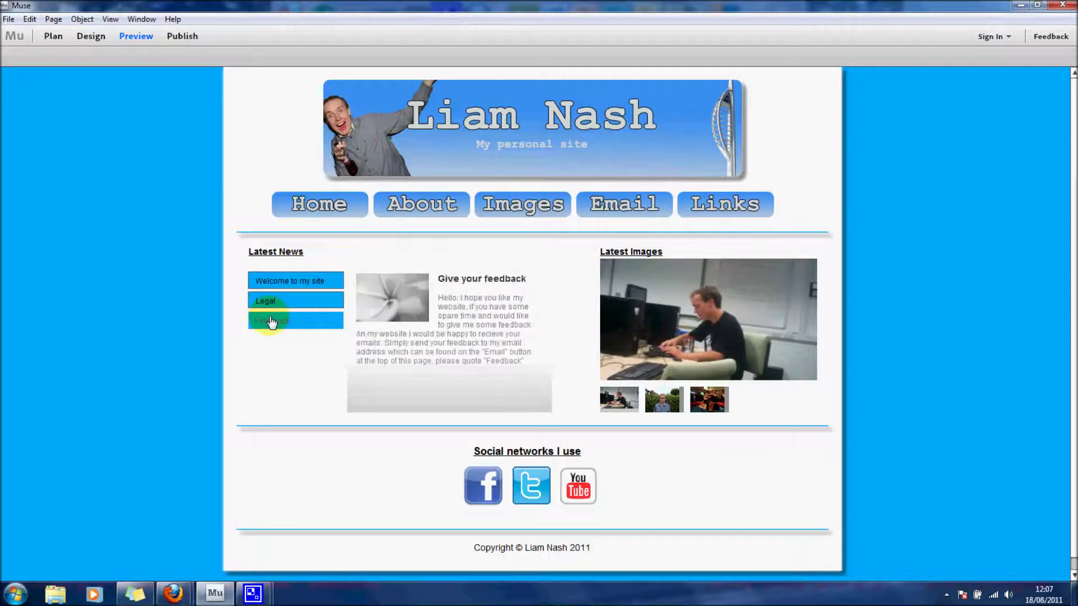
{"action": "left_click", "coordinate": [271, 278]}
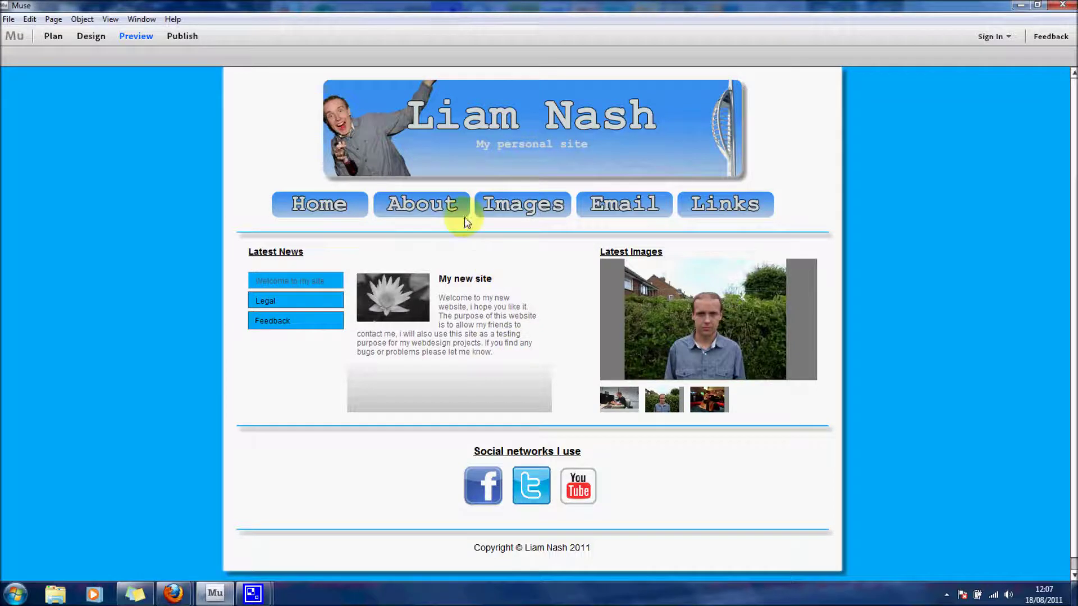
- Cycle through the three Latest Images thumbnails in the preview, and visit the Home and Links pages from the site's navigation
{"action": "left_click", "coordinate": [709, 399]}
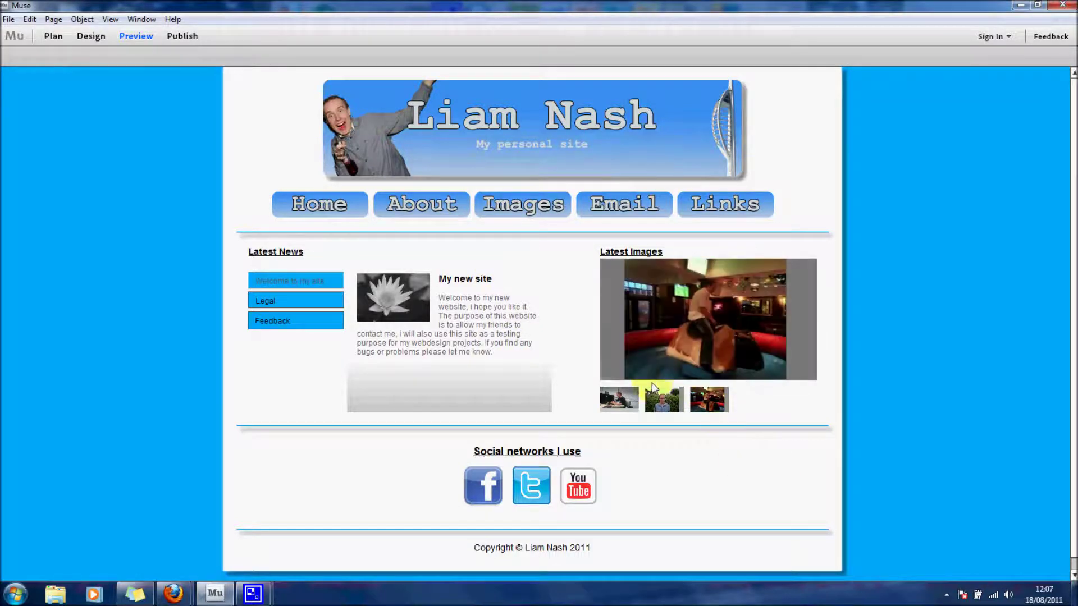
{"action": "left_click", "coordinate": [618, 399]}
{"action": "left_click", "coordinate": [673, 406]}
{"action": "left_click", "coordinate": [712, 399]}
{"action": "left_click", "coordinate": [664, 399]}
{"action": "left_click", "coordinate": [619, 401]}
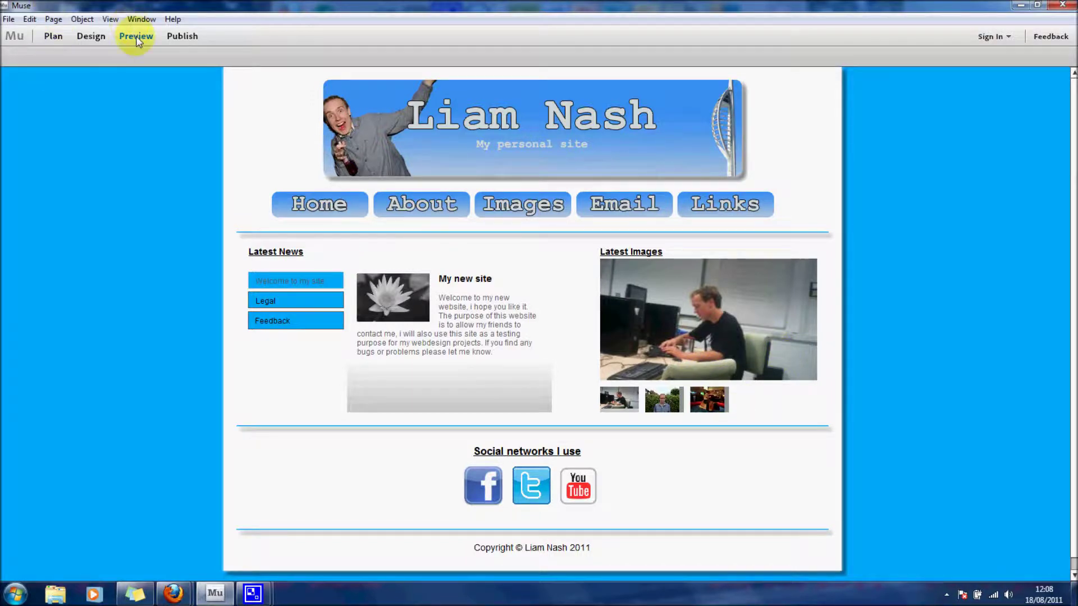
{"action": "left_click", "coordinate": [315, 205]}
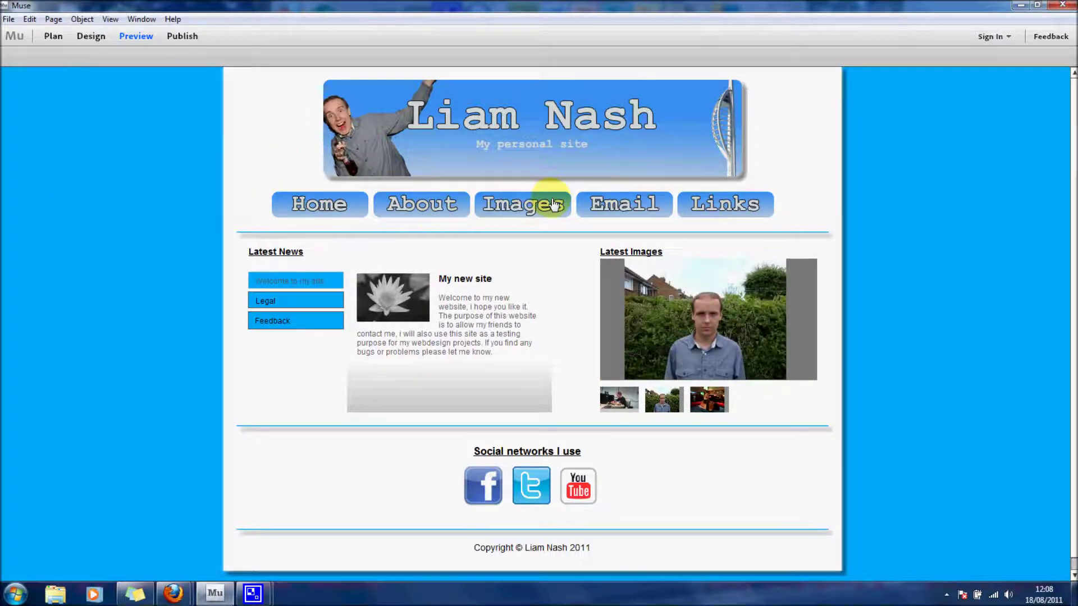
{"action": "left_click", "coordinate": [724, 207]}
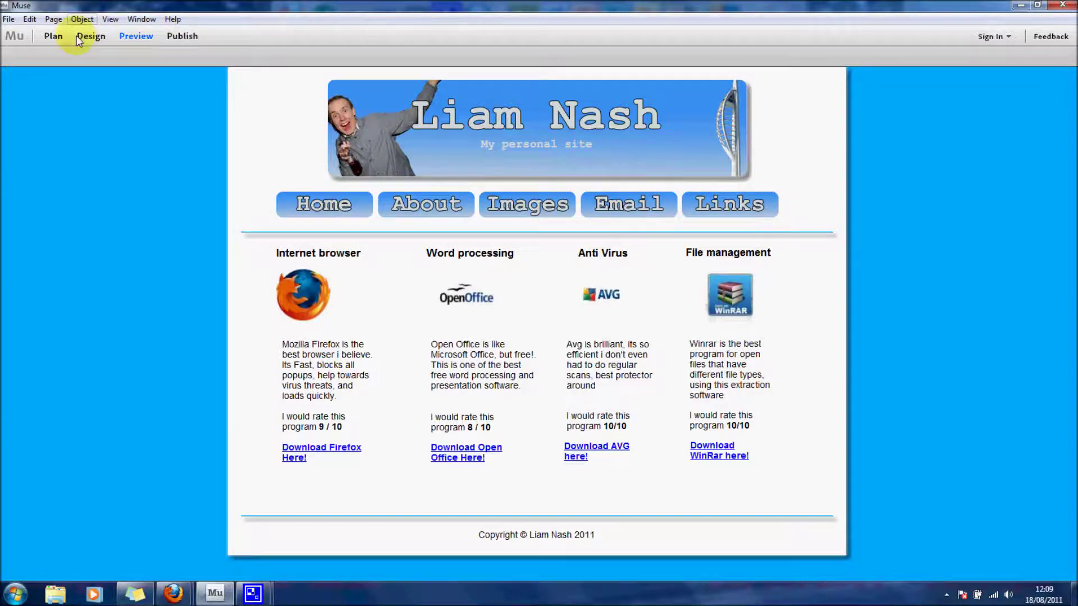
- Return to the site plan and close the Index page and the finished example site without saving
{"action": "left_click", "coordinate": [52, 36]}
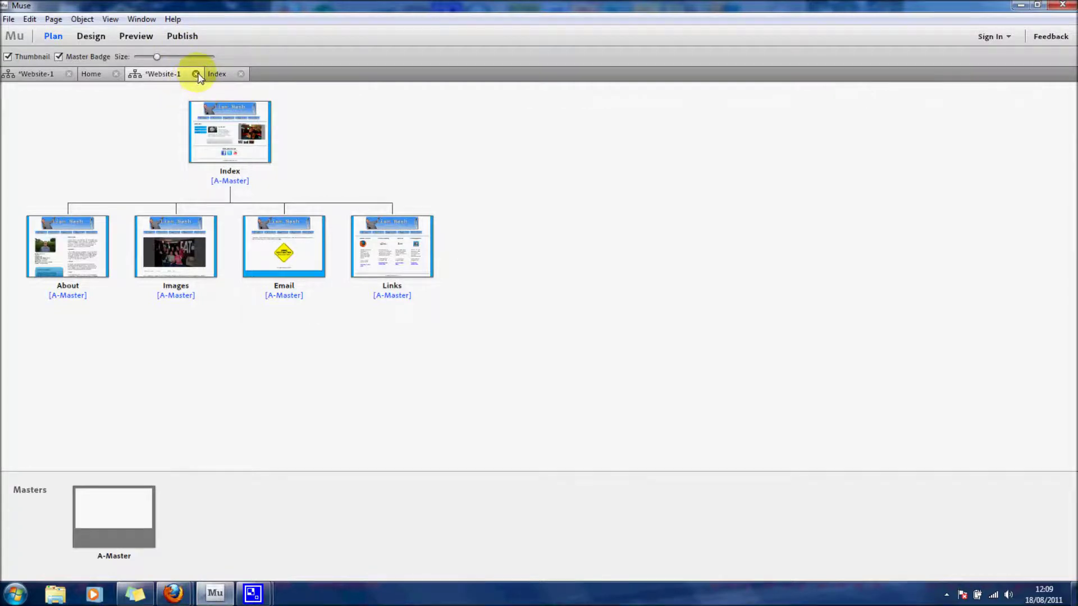
{"action": "left_click", "coordinate": [241, 73]}
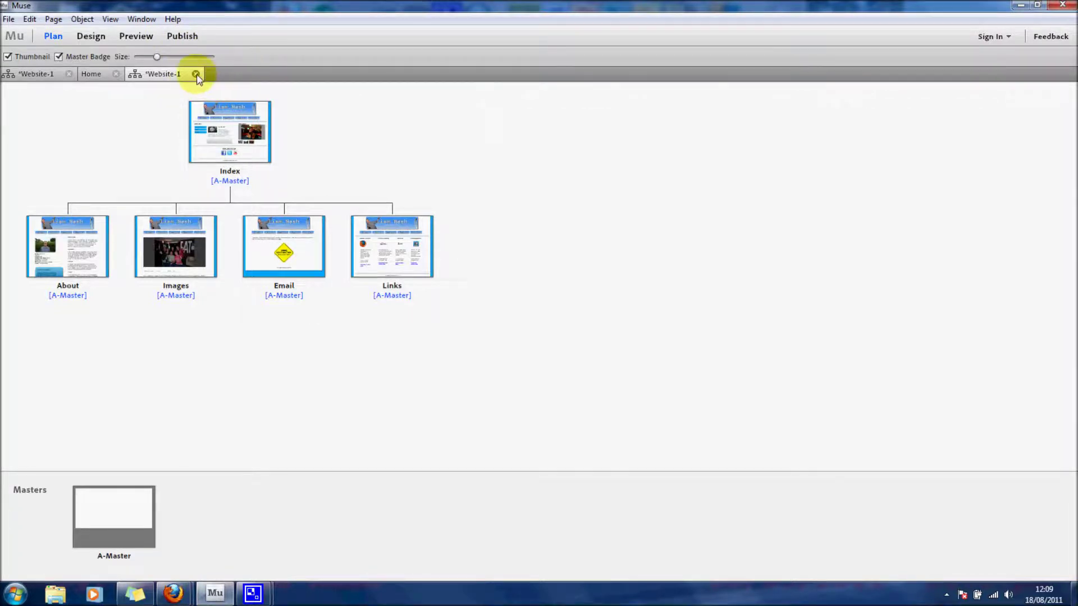
{"action": "left_click", "coordinate": [195, 73]}
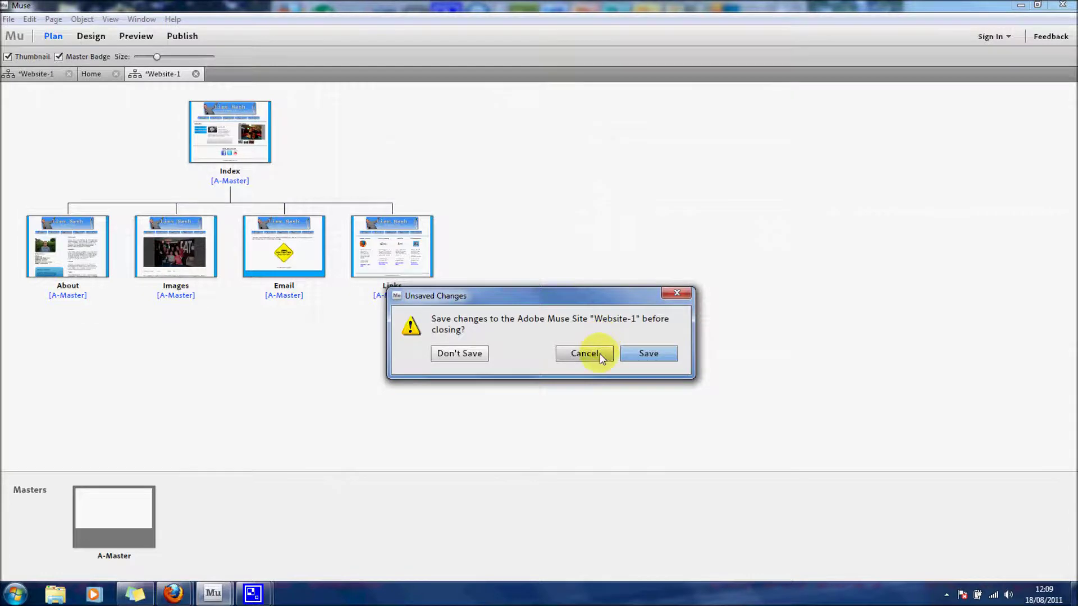
{"action": "left_click", "coordinate": [470, 359]}
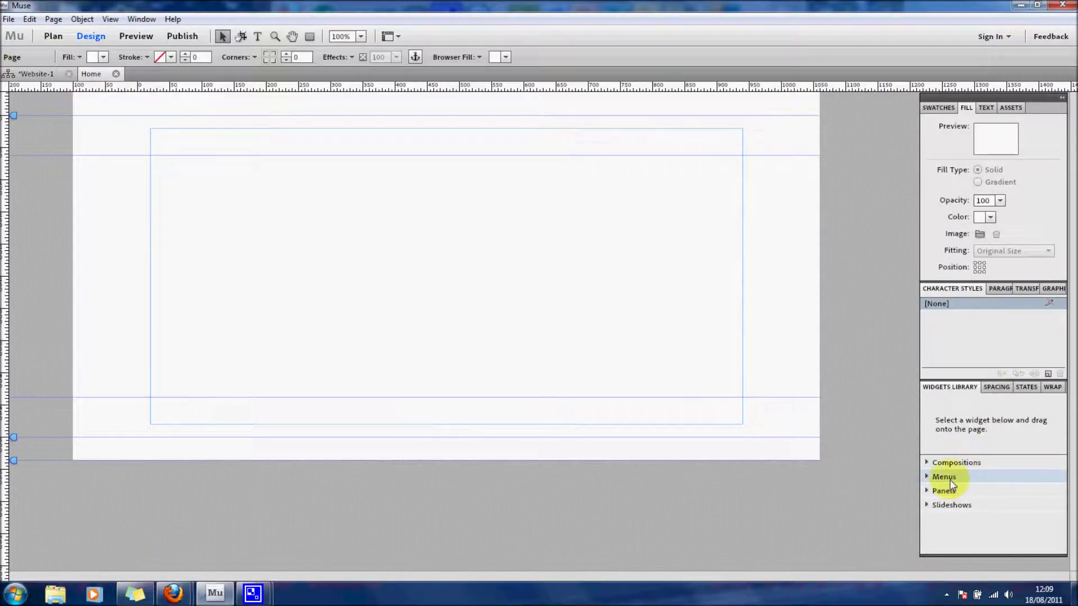
- Compare the Bar, Horizontal and Vertical menu widgets in the widget library
{"action": "left_click", "coordinate": [927, 477]}
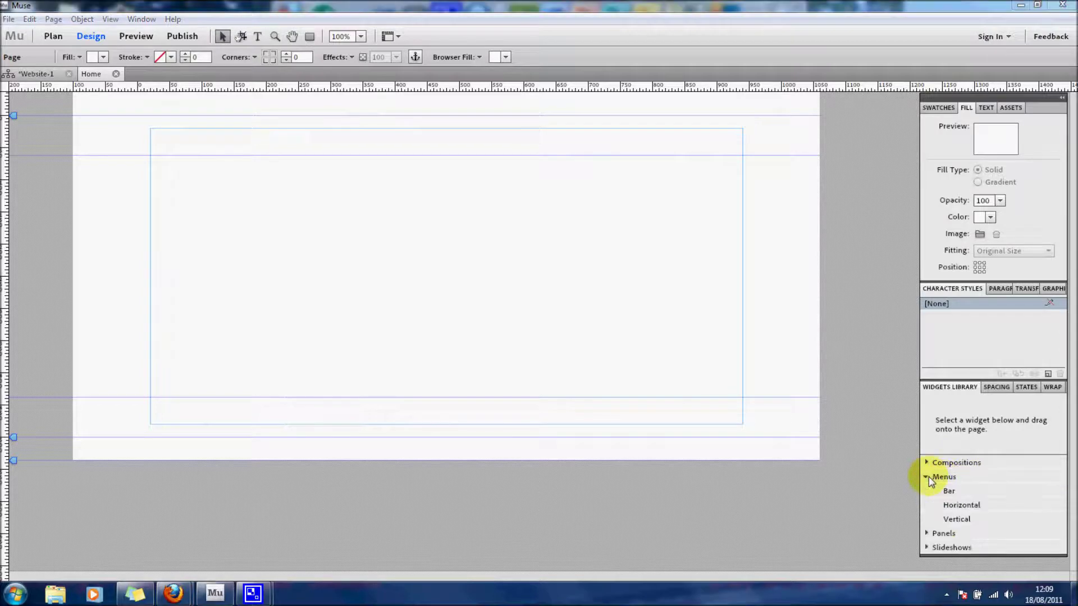
{"action": "left_click", "coordinate": [957, 493]}
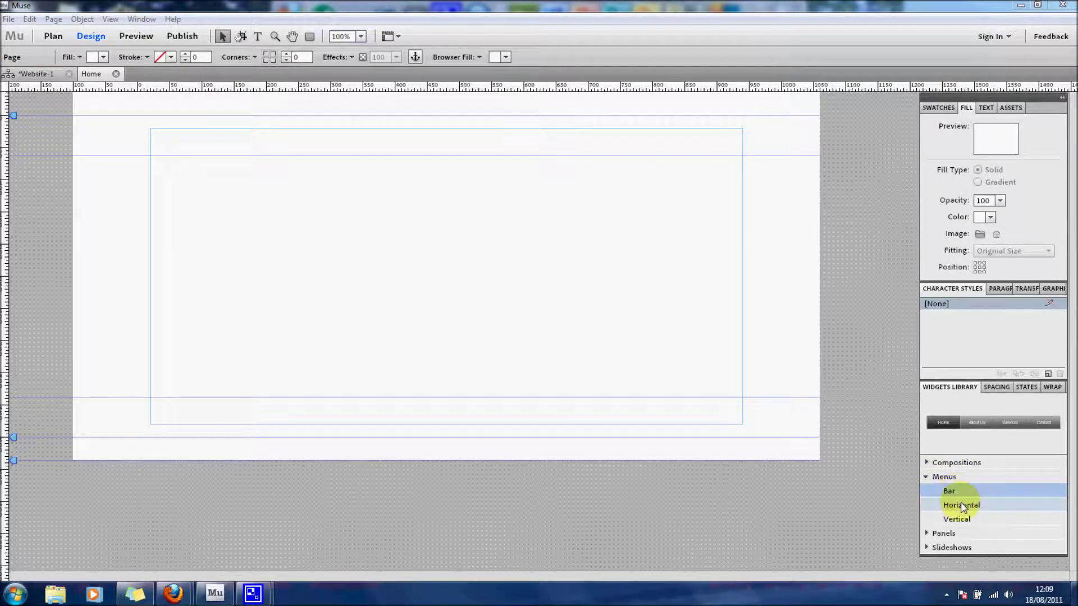
{"action": "left_click", "coordinate": [961, 507]}
{"action": "left_click", "coordinate": [958, 518]}
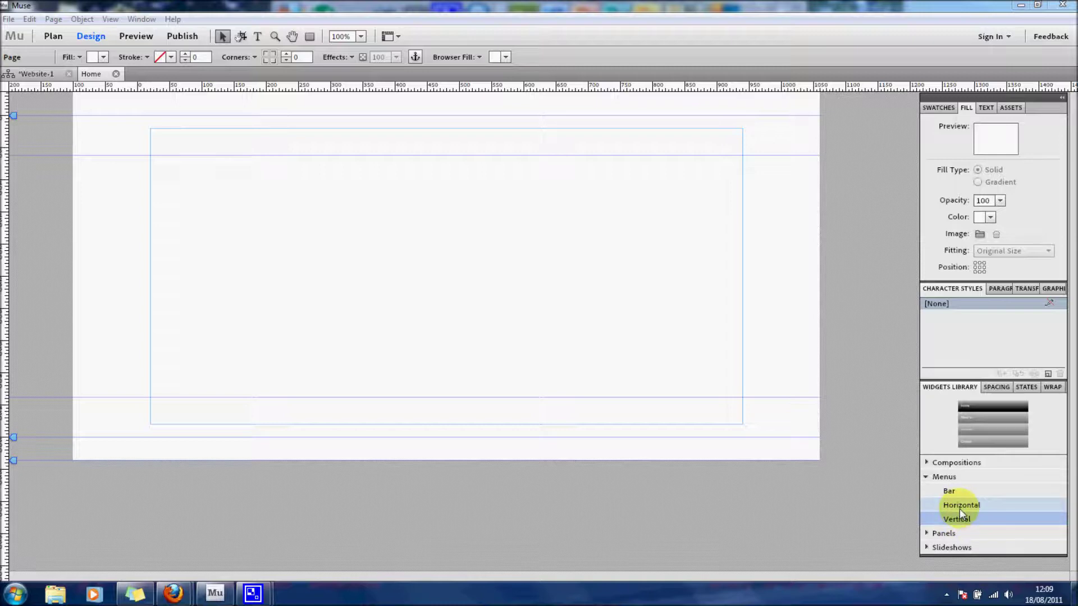
{"action": "left_click", "coordinate": [958, 506]}
- Place a Bar menu widget on the Home page and move it to X 20, Y 62 at the left margin
{"action": "left_click", "coordinate": [960, 492]}
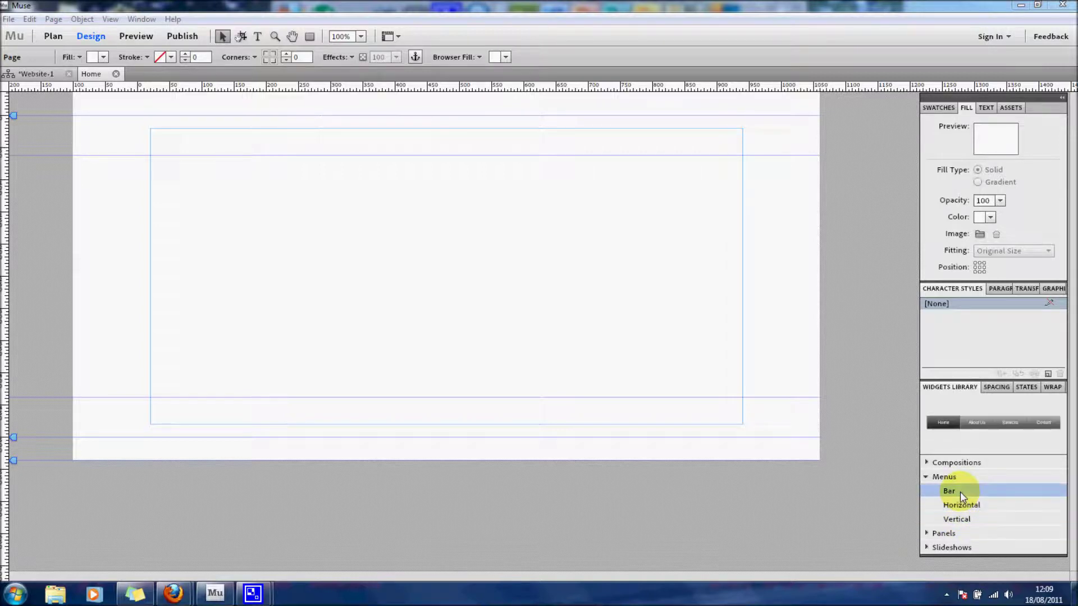
{"action": "left_click_drag", "start_coordinate": [960, 490], "coordinate": [304, 199]}
{"action": "left_click_drag", "start_coordinate": [494, 208], "coordinate": [343, 166]}
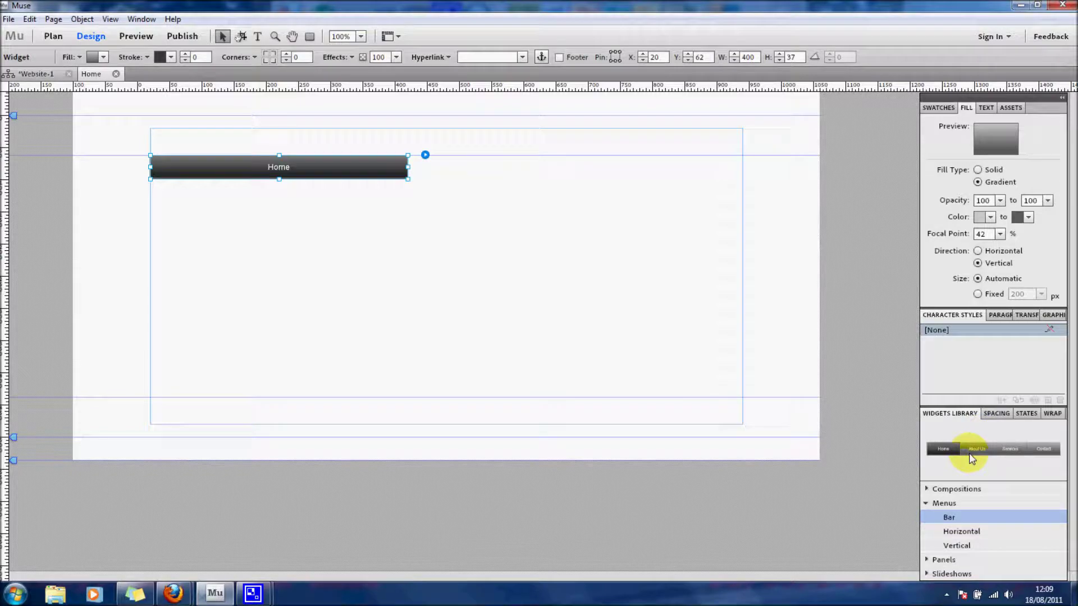
- Check the About, Images and Contact pages in the site plan, and return to the Home page's Bar menu widget
{"action": "left_click", "coordinate": [14, 74]}
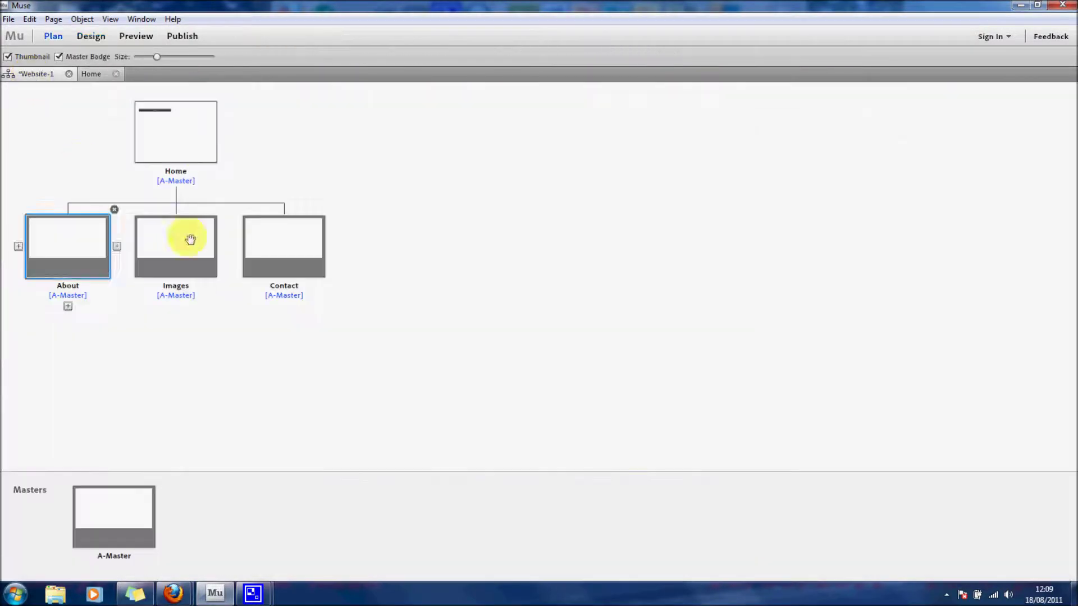
{"action": "left_click", "coordinate": [90, 73]}
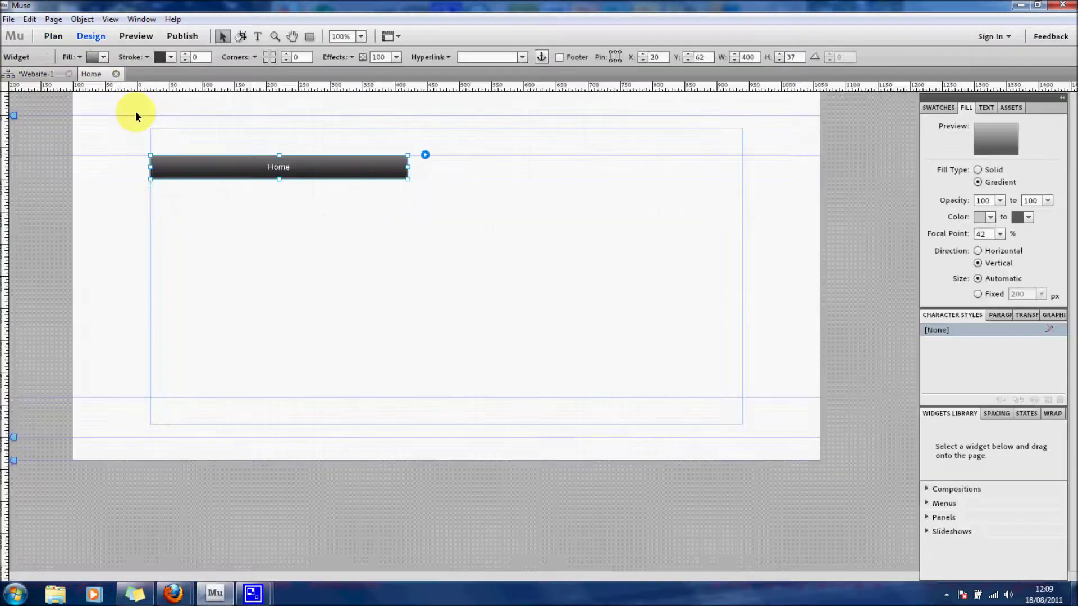
{"action": "left_click", "coordinate": [926, 503]}
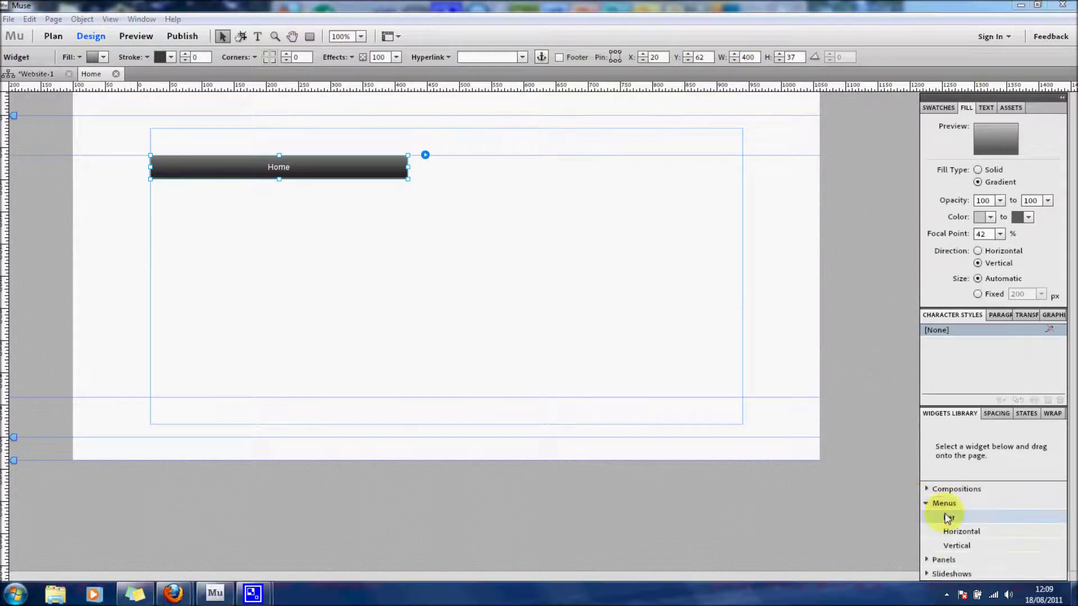
{"action": "left_click", "coordinate": [947, 517]}
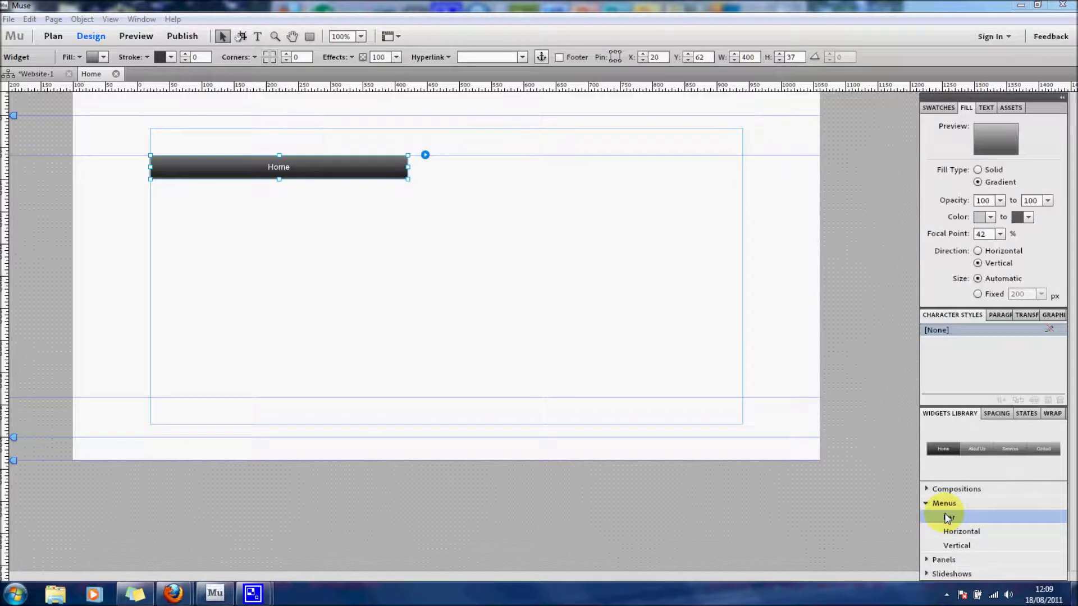
- Delete the Bar menu widget from the Home page
{"action": "left_click", "coordinate": [321, 166]}
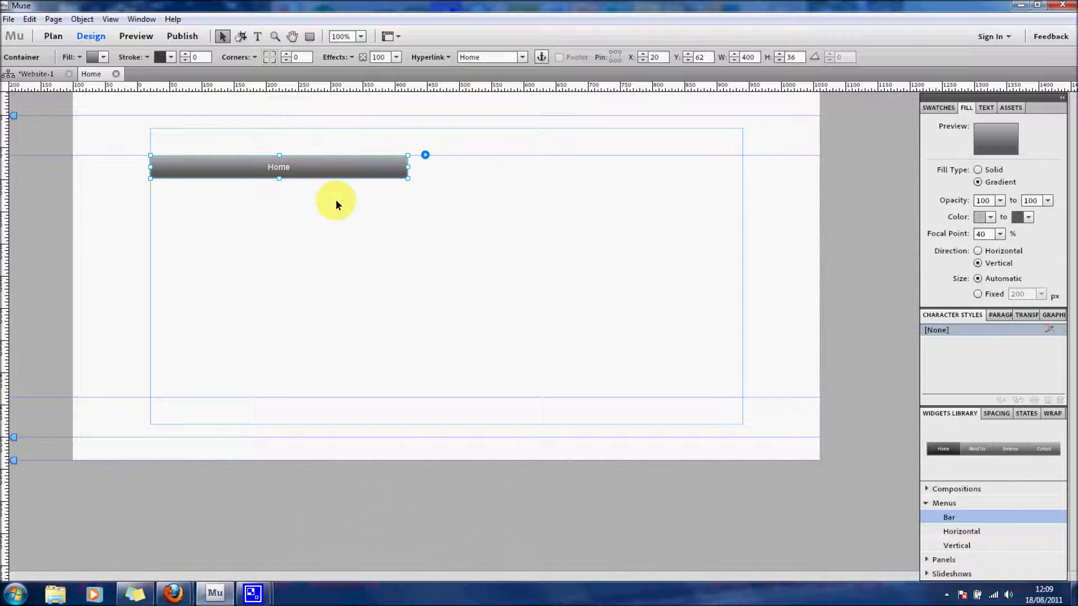
{"action": "left_click", "coordinate": [240, 275]}
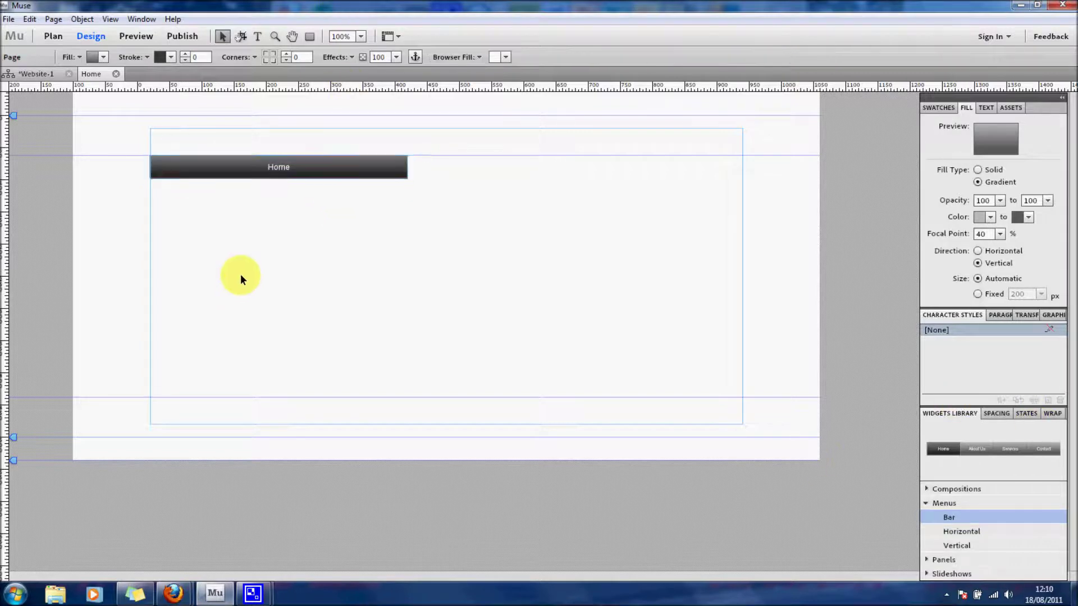
{"action": "left_click", "coordinate": [325, 161]}
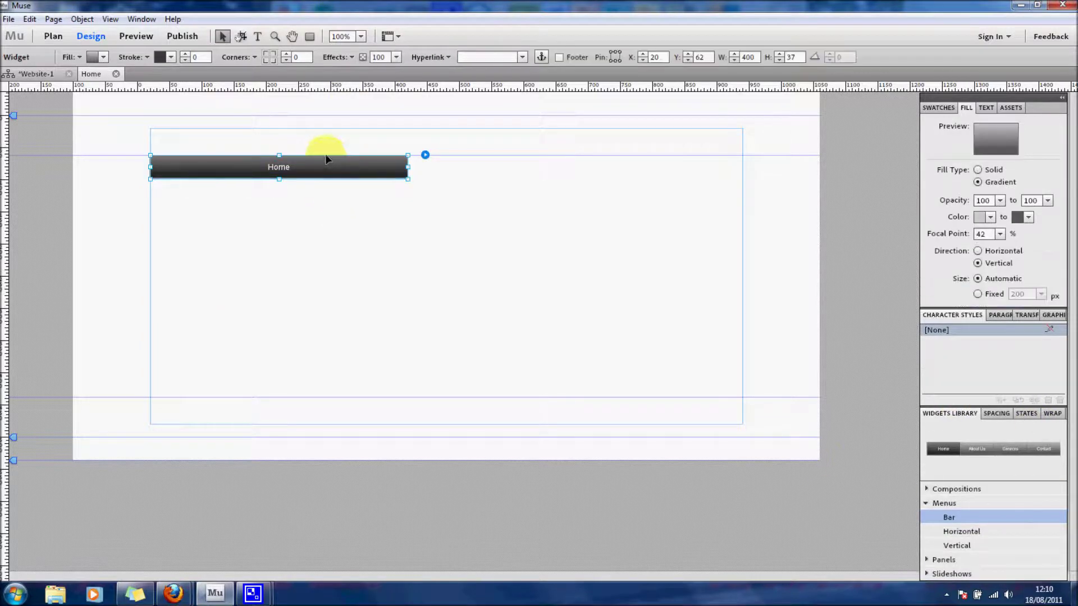
{"action": "key", "text": "Delete"}
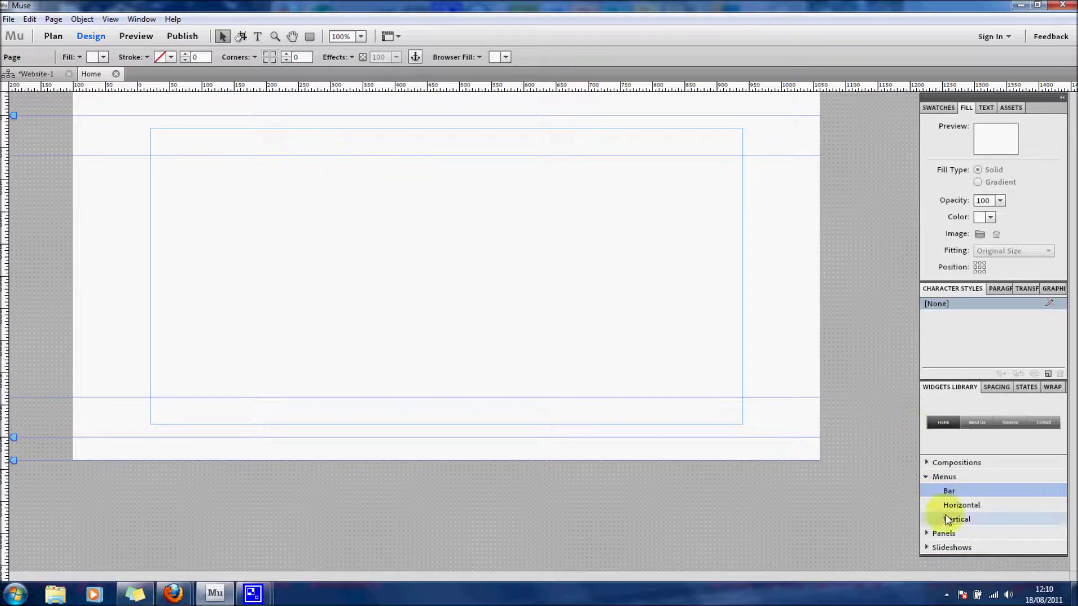
- View the Accordion and Tabbed Panels widgets, and place a Tabbed Panels widget on the Home page at about X 189, Y 102
{"action": "left_click", "coordinate": [948, 477]}
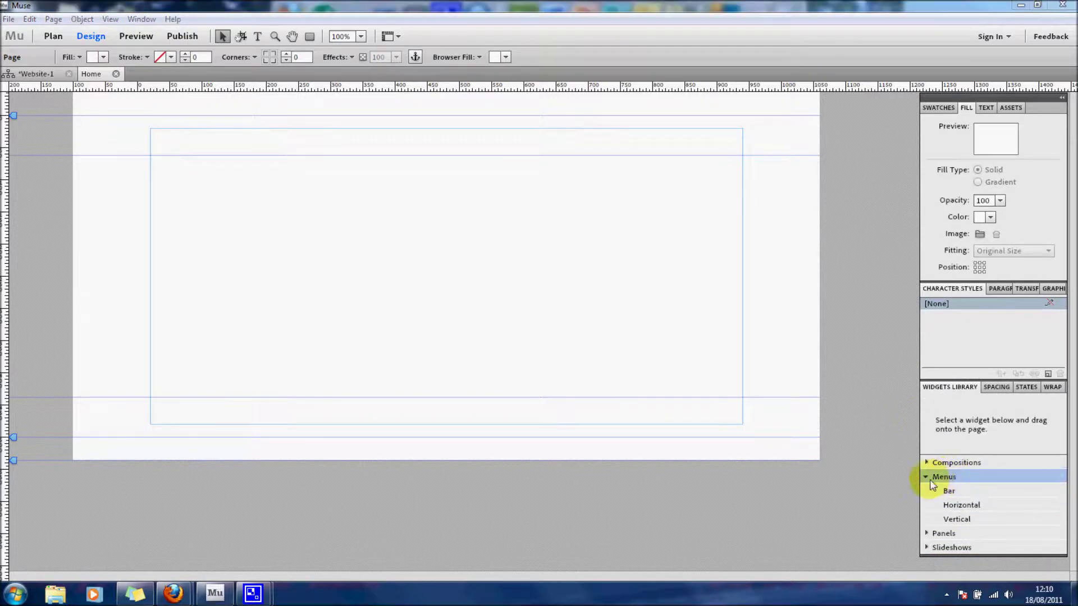
{"action": "left_click", "coordinate": [928, 478]}
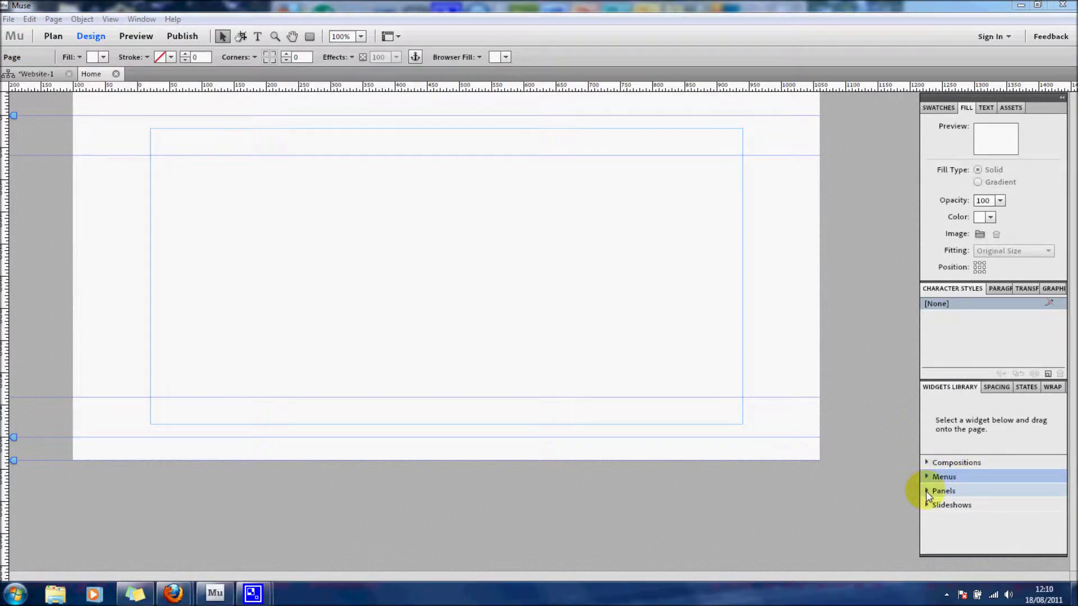
{"action": "left_click", "coordinate": [927, 493]}
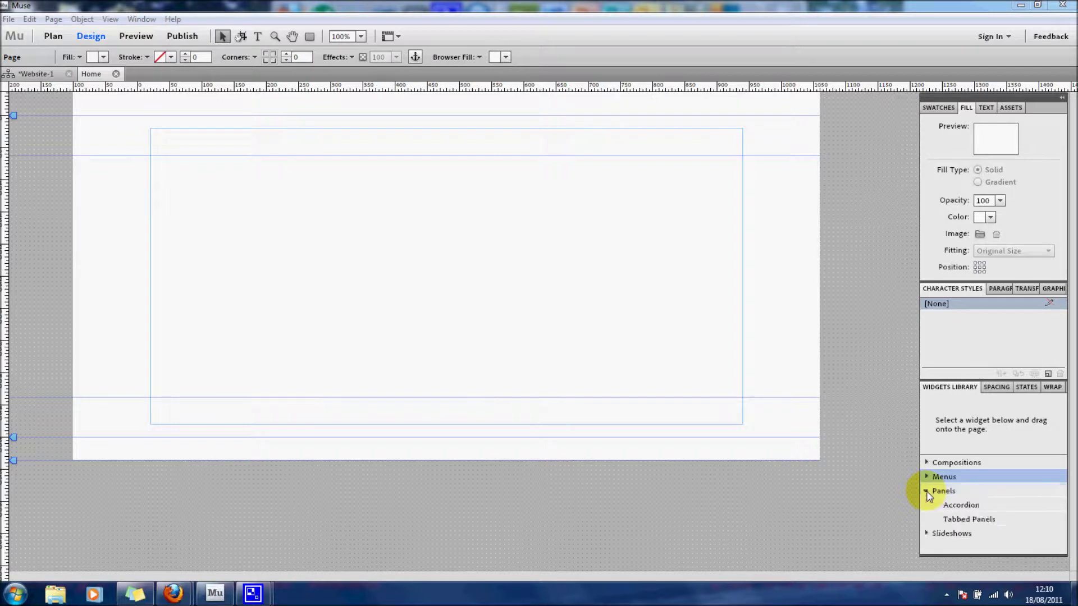
{"action": "left_click", "coordinate": [955, 503]}
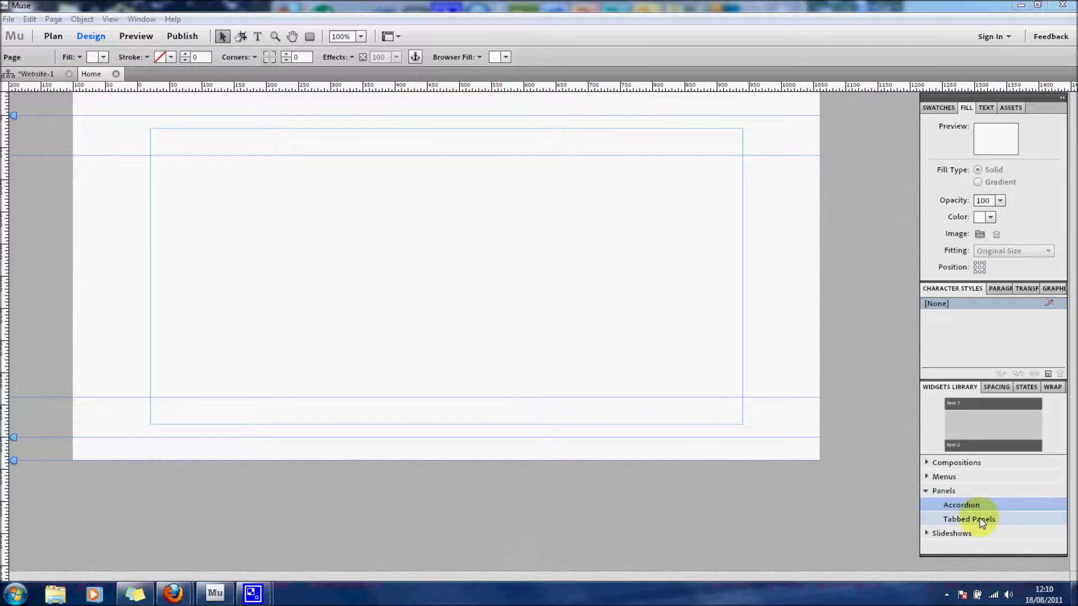
{"action": "left_click", "coordinate": [968, 515]}
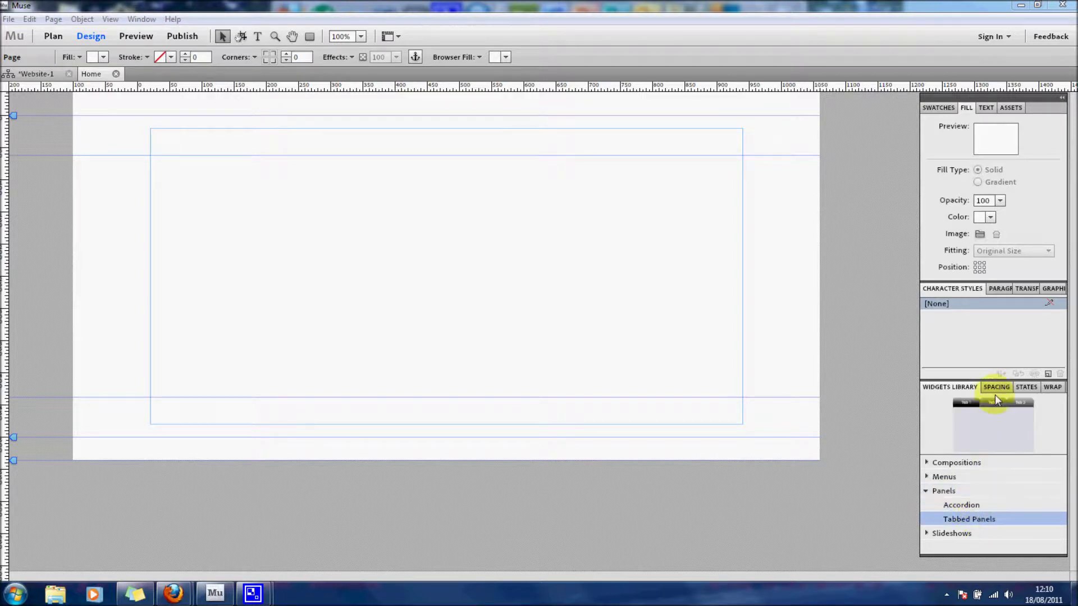
{"action": "left_click_drag", "start_coordinate": [963, 523], "coordinate": [258, 192]}
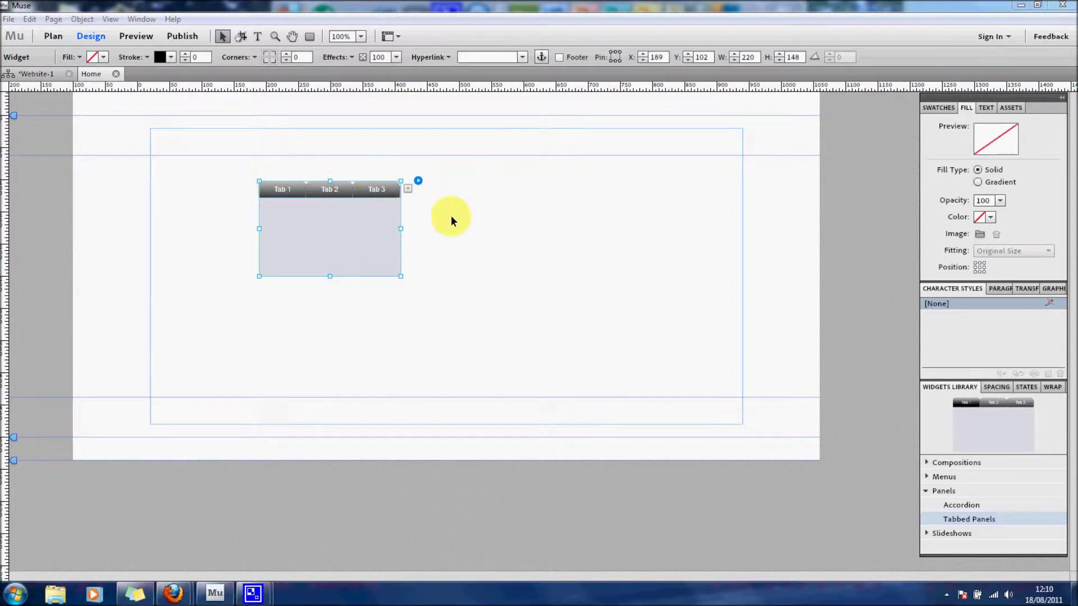
- Enlarge the Tabbed Panels widget to about 416 wide and 302 high, and move it to about X 83, Y 91
{"action": "left_click_drag", "start_coordinate": [401, 278], "coordinate": [527, 375]}
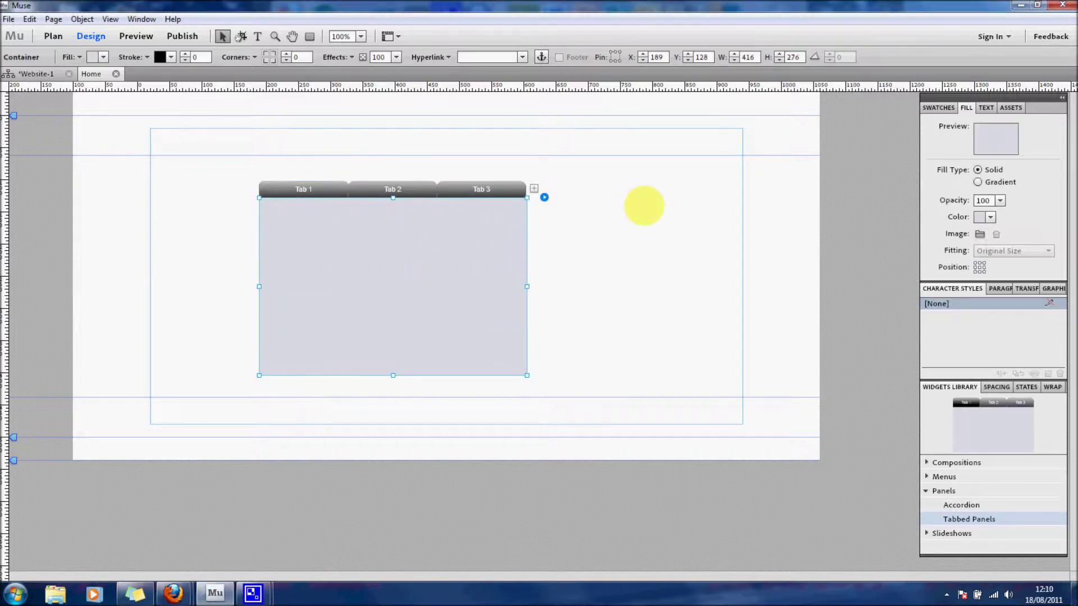
{"action": "left_click_drag", "start_coordinate": [405, 201], "coordinate": [336, 191]}
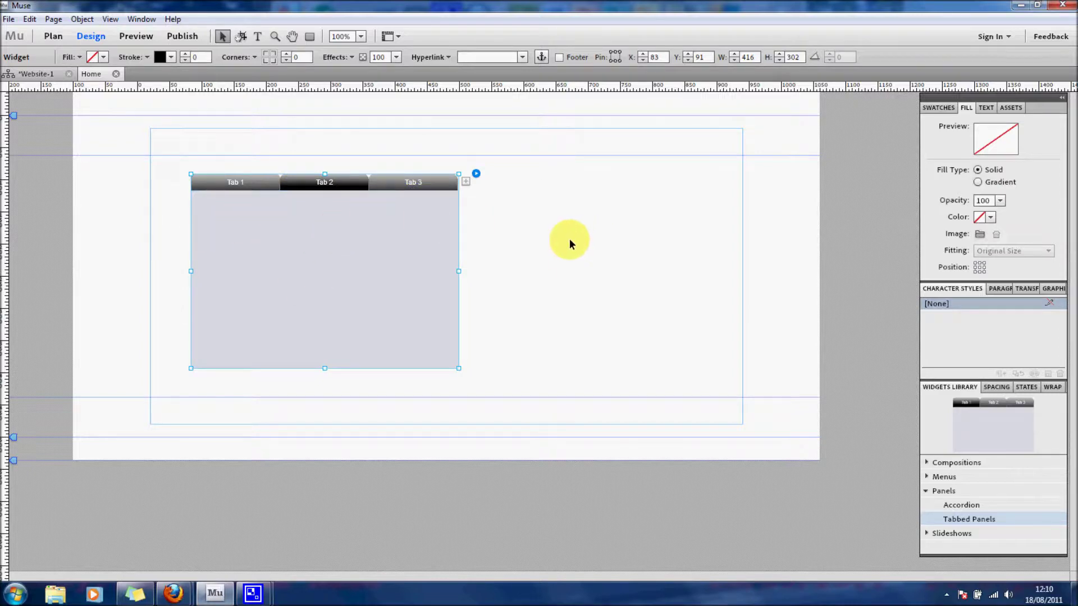
- Delete the Tab 2 panel and the entire Tabbed Panels widget from the Home page
{"action": "left_click", "coordinate": [391, 210]}
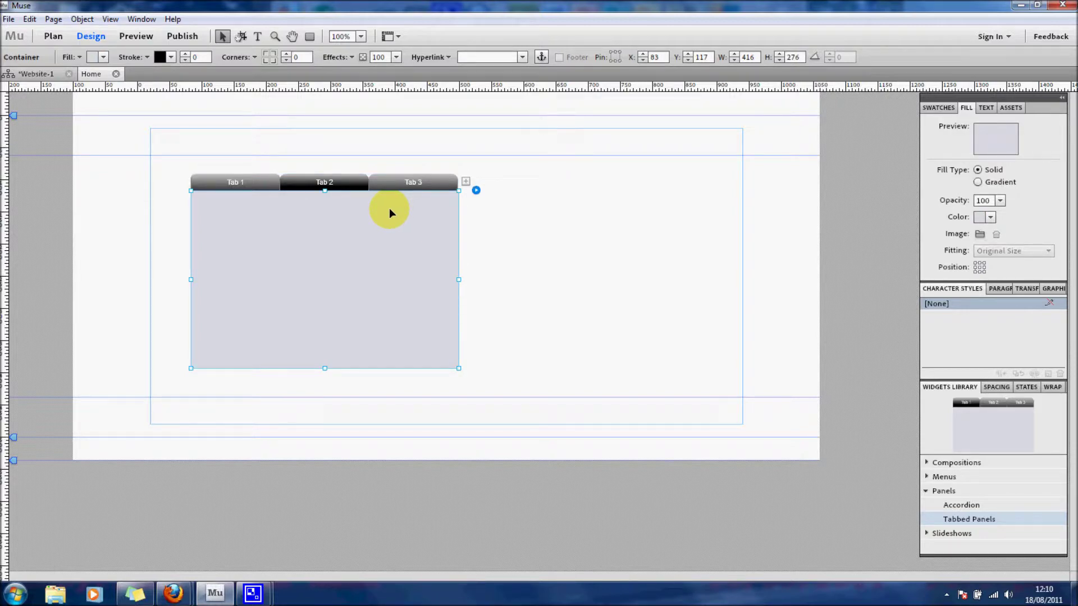
{"action": "key", "text": "Delete"}
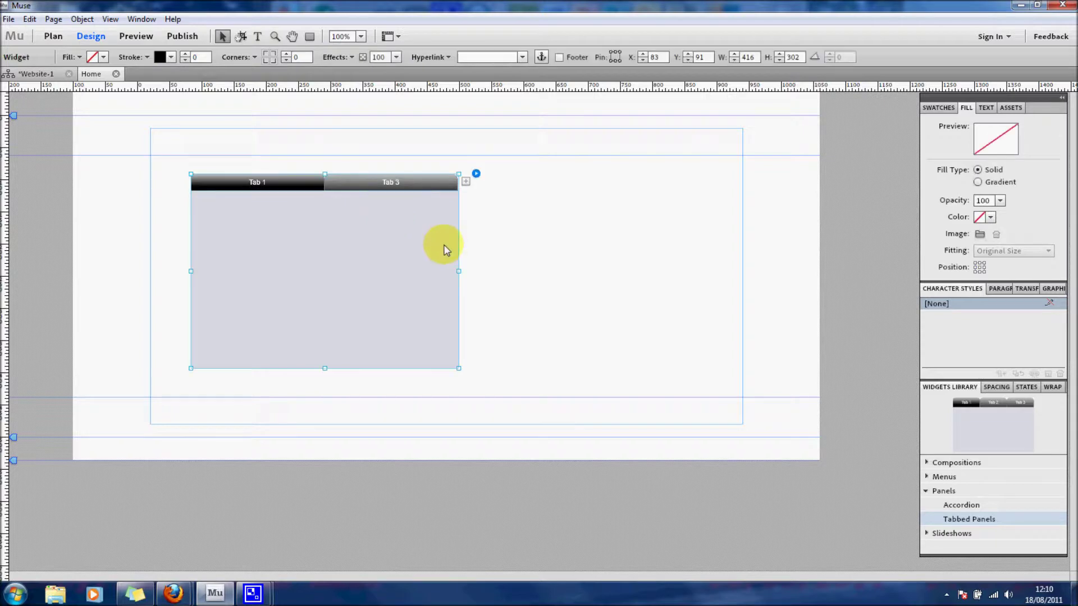
{"action": "key", "text": "Delete"}
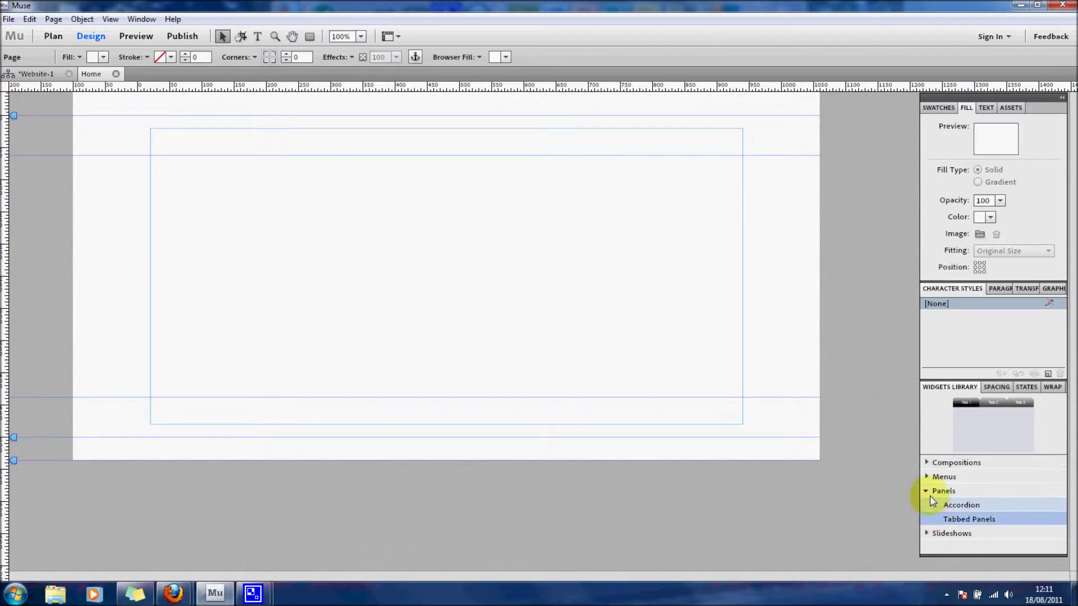
- View the Basic and Thumbnails slideshow widgets, and place a Basic slideshow on the Home page at about X 259, Y 84
{"action": "left_click", "coordinate": [927, 491]}
{"action": "left_click", "coordinate": [926, 504]}
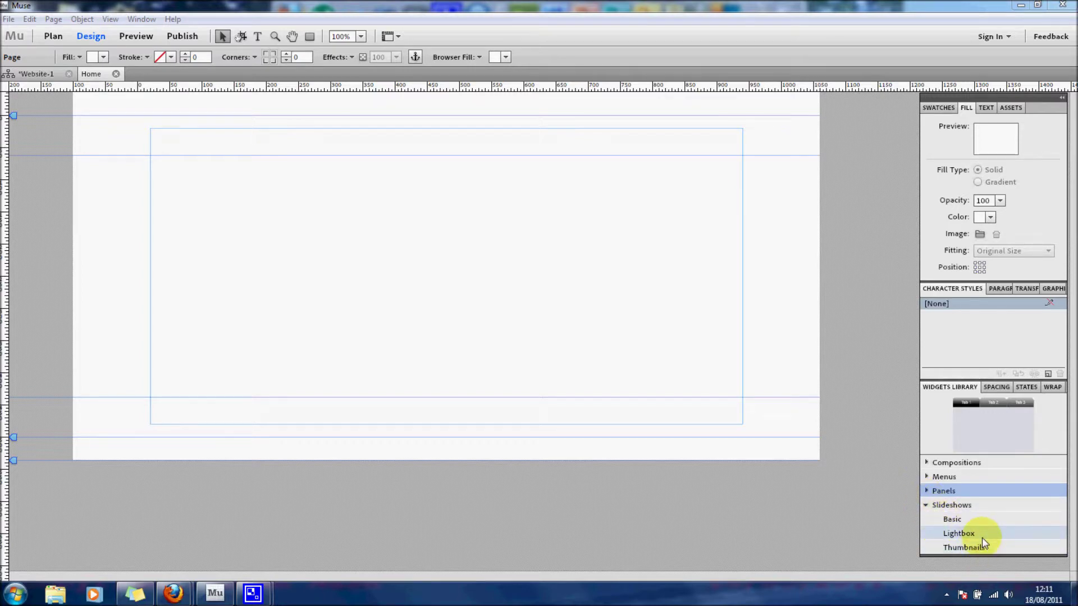
{"action": "left_click", "coordinate": [976, 520]}
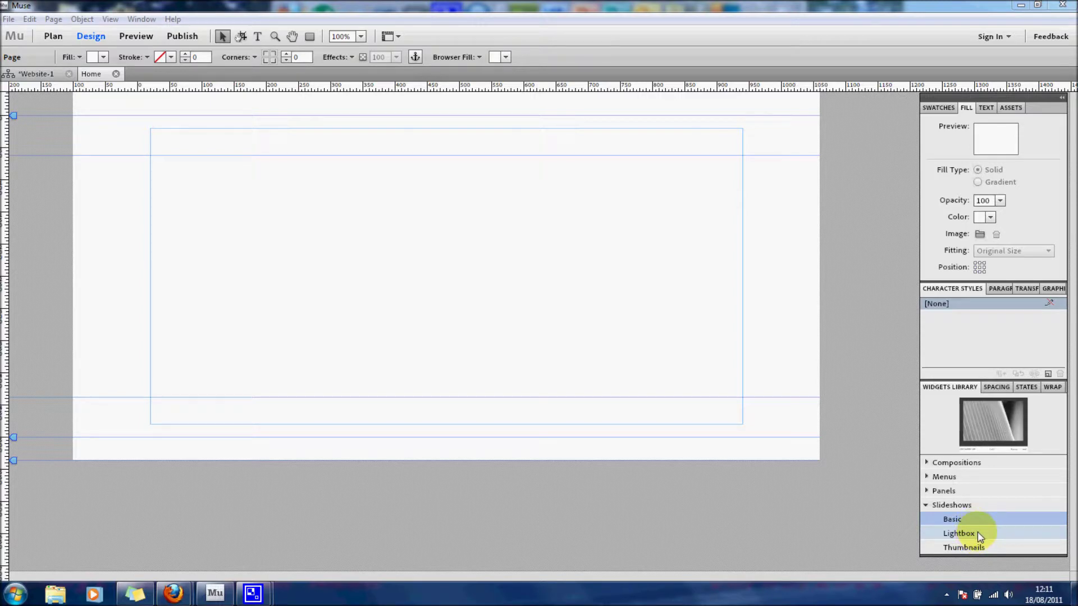
{"action": "left_click", "coordinate": [991, 548]}
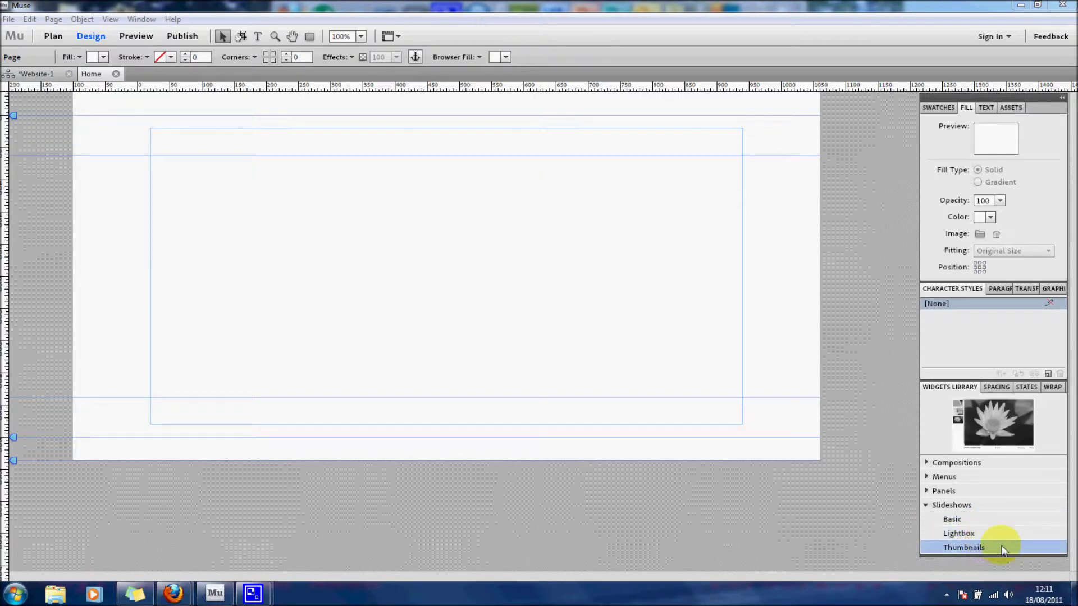
{"action": "left_click", "coordinate": [977, 519]}
{"action": "left_click_drag", "start_coordinate": [976, 516], "coordinate": [380, 208]}
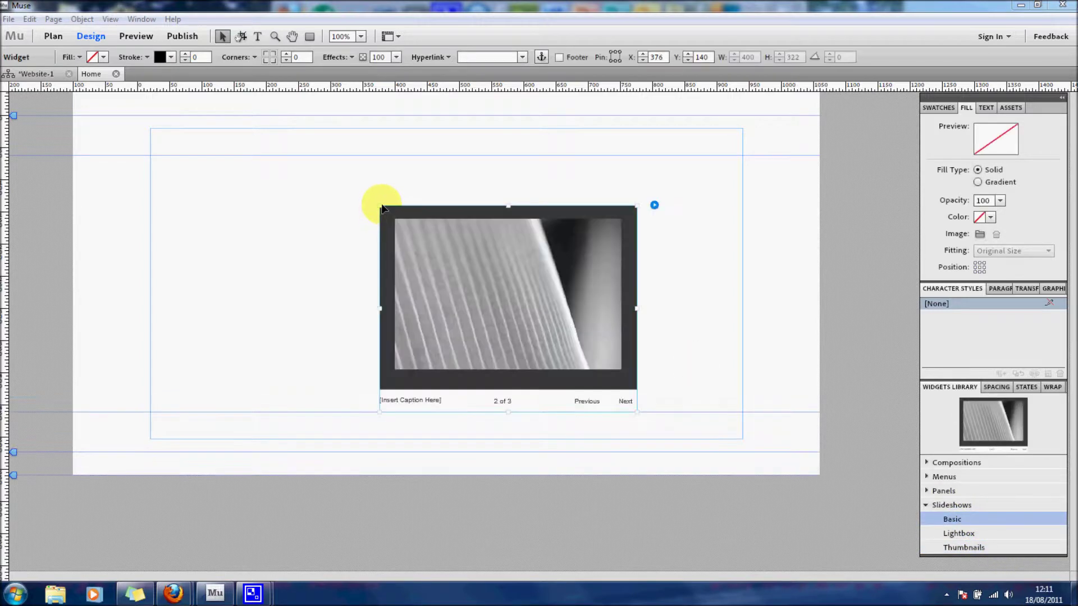
{"action": "left_click_drag", "start_coordinate": [629, 358], "coordinate": [554, 321]}
- Try the slideshow's Next and Previous controls to go through its sample images
{"action": "left_click", "coordinate": [548, 366]}
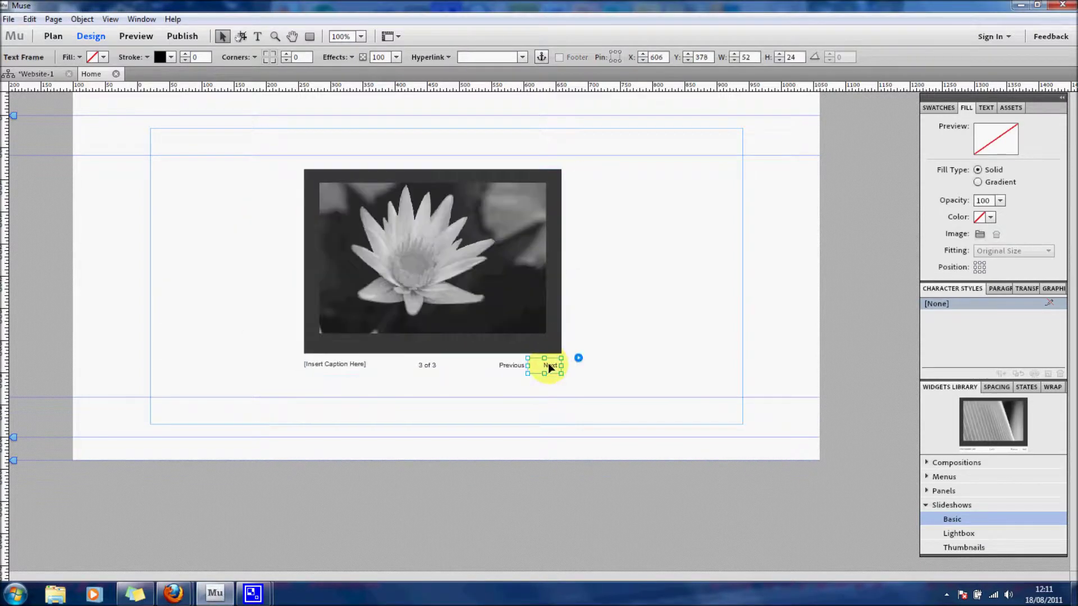
{"action": "left_click", "coordinate": [515, 365]}
{"action": "left_click", "coordinate": [457, 244]}
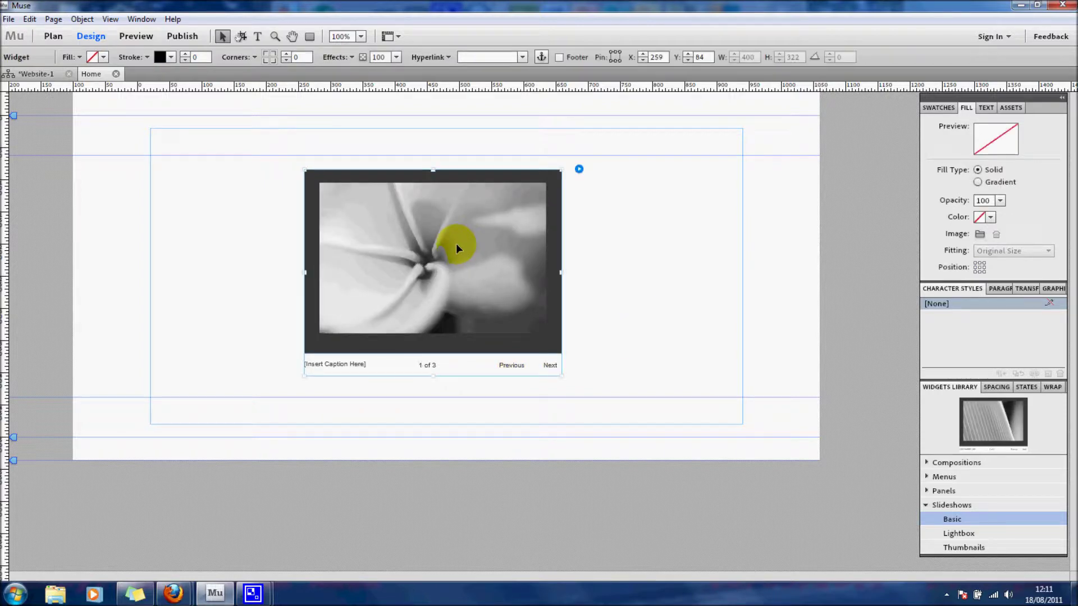
- Replace the caption placeholder of the slideshow's first image with "Youtube"
{"action": "left_click", "coordinate": [355, 366]}
{"action": "double_click", "coordinate": [367, 364]}
{"action": "left_click_drag", "start_coordinate": [367, 364], "coordinate": [240, 358]}
{"action": "type", "text": "Youtube"}
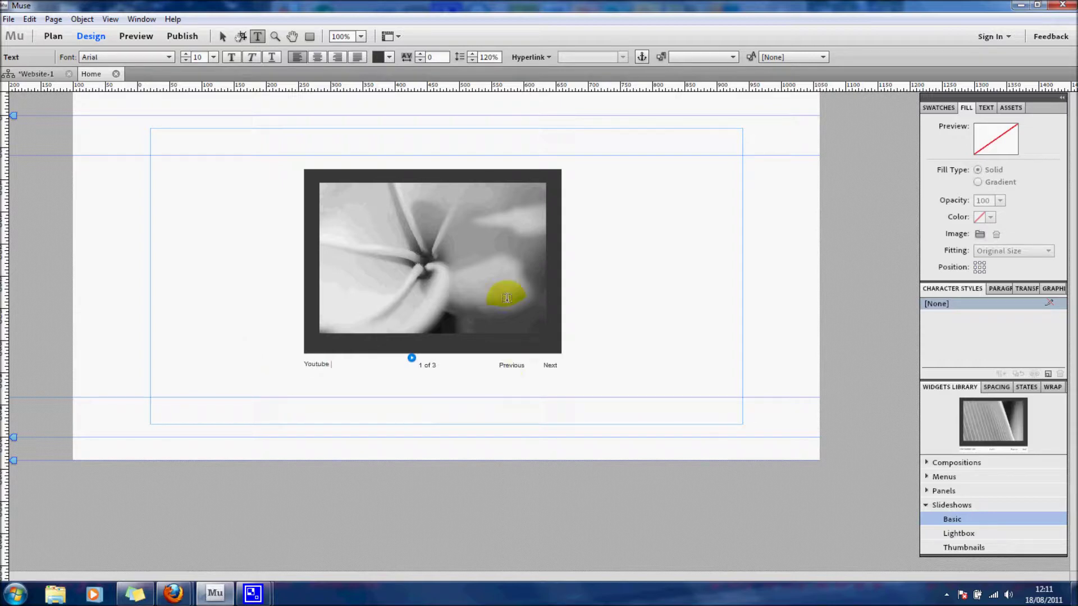
{"action": "left_click", "coordinate": [222, 37]}
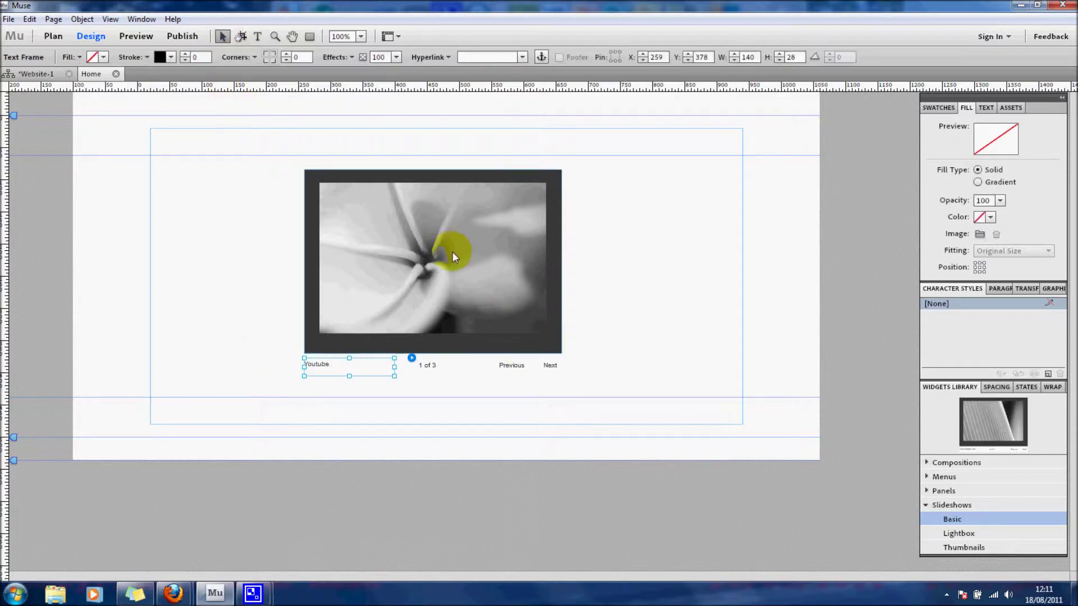
- Add the underconstruction picture from the Muse site's image folder to the slideshow
{"action": "left_click", "coordinate": [491, 261]}
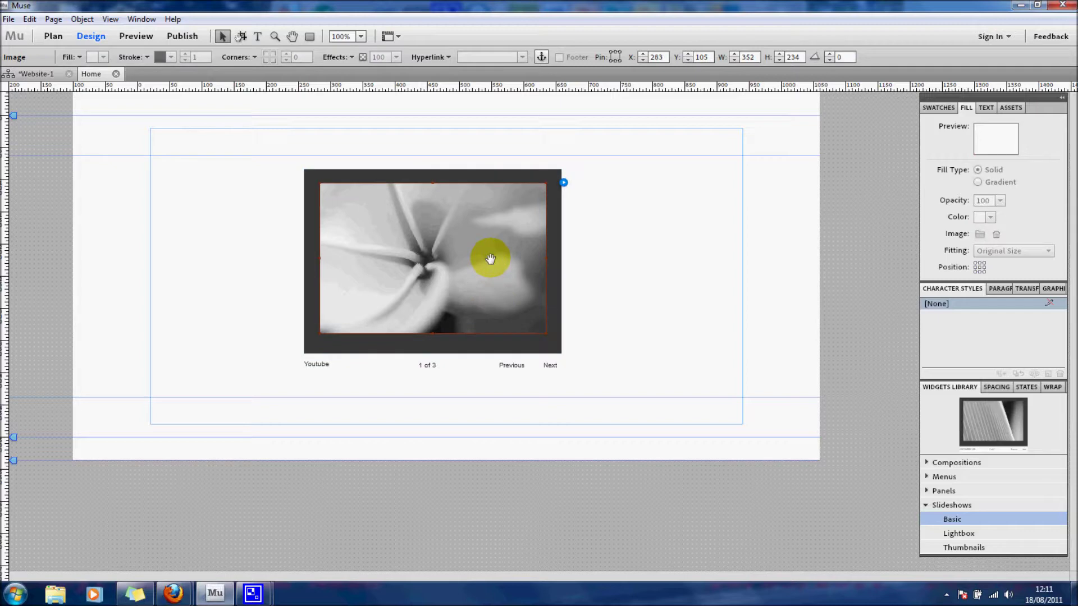
{"action": "left_click", "coordinate": [564, 184]}
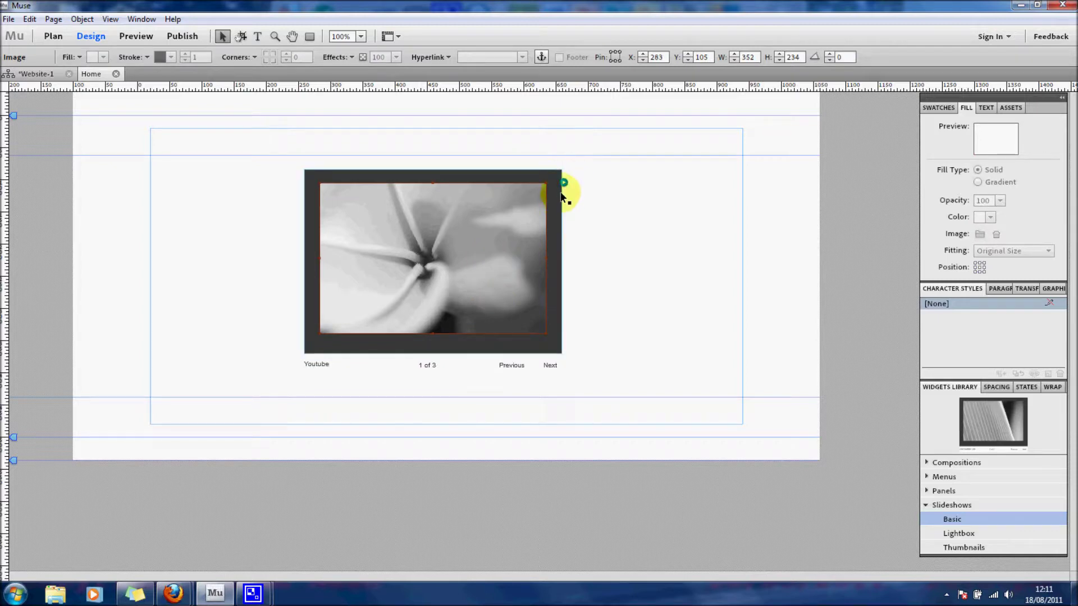
{"action": "left_click", "coordinate": [563, 183]}
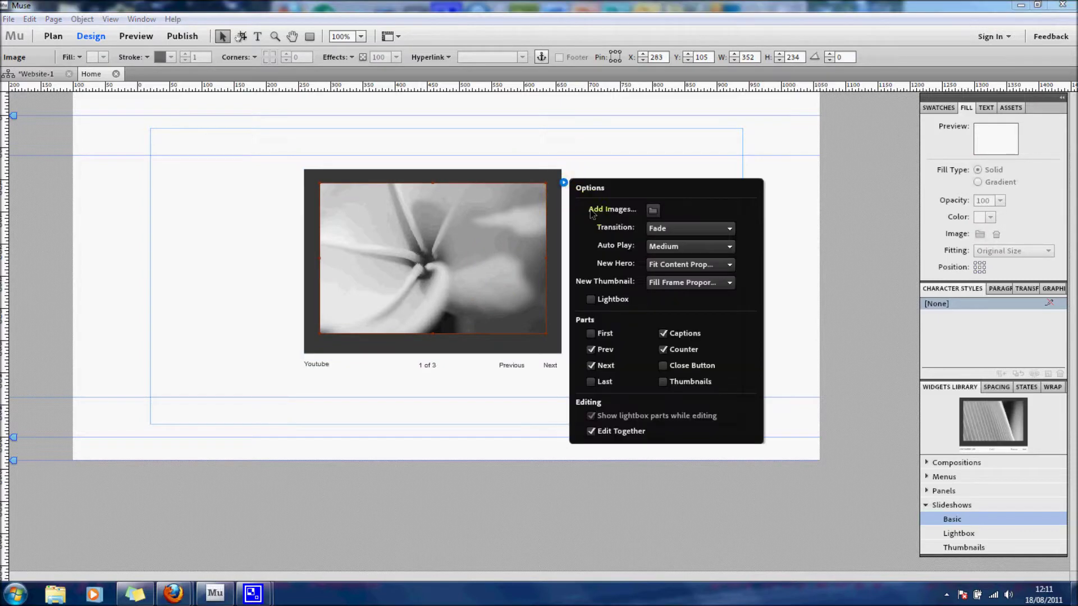
{"action": "left_click", "coordinate": [653, 211]}
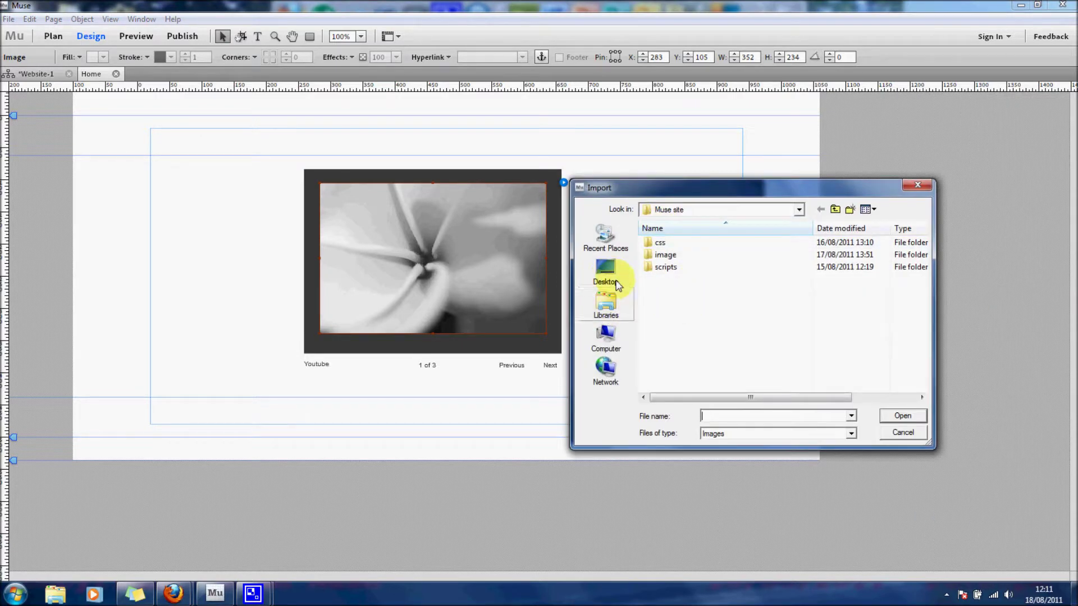
{"action": "double_click", "coordinate": [667, 255]}
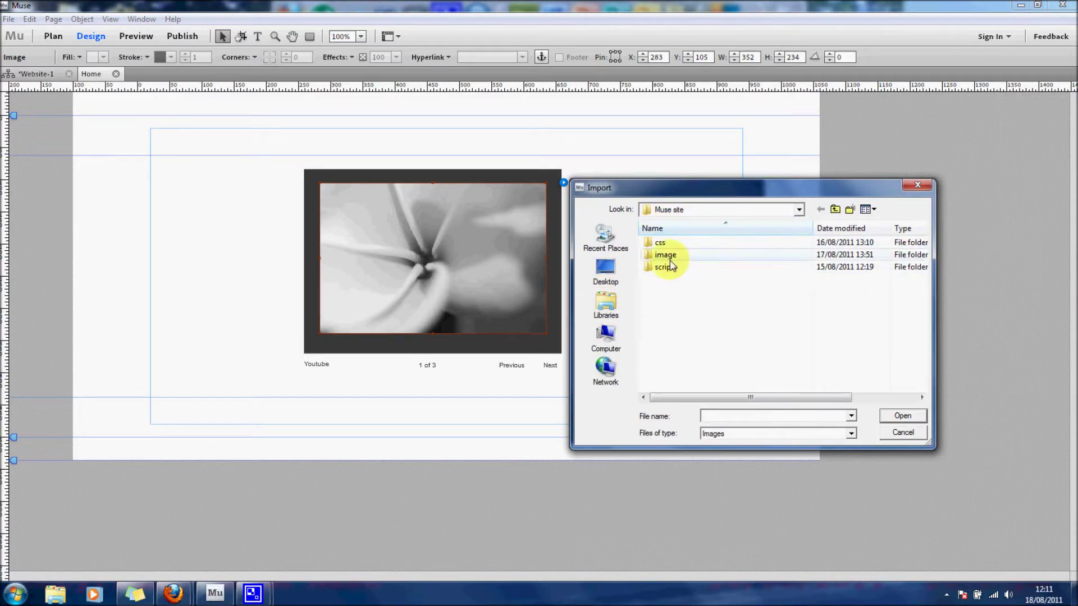
{"action": "left_click_drag", "start_coordinate": [921, 244], "coordinate": [902, 351]}
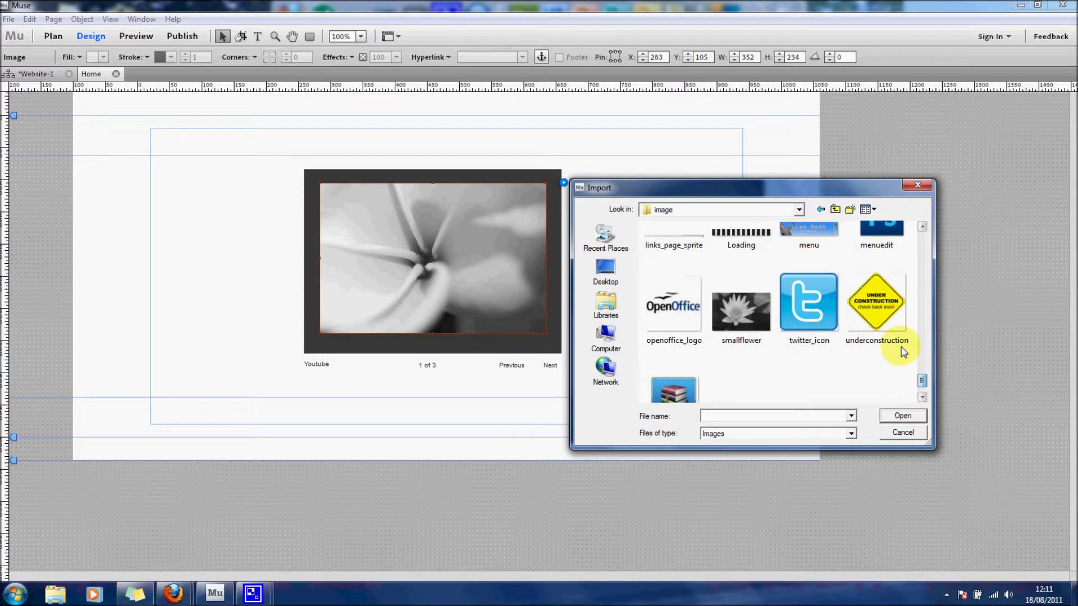
{"action": "double_click", "coordinate": [868, 305]}
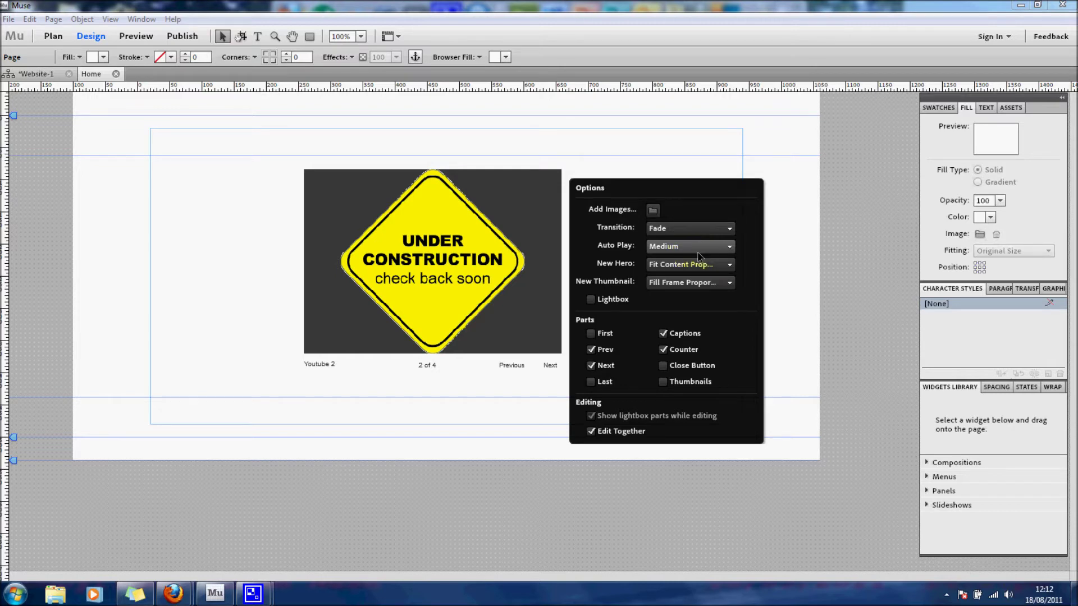
- Turn the slideshow's Lightbox option on and back off, and delete the slideshow widget from the Home page
{"action": "left_click", "coordinate": [591, 300]}
{"action": "left_click", "coordinate": [592, 302]}
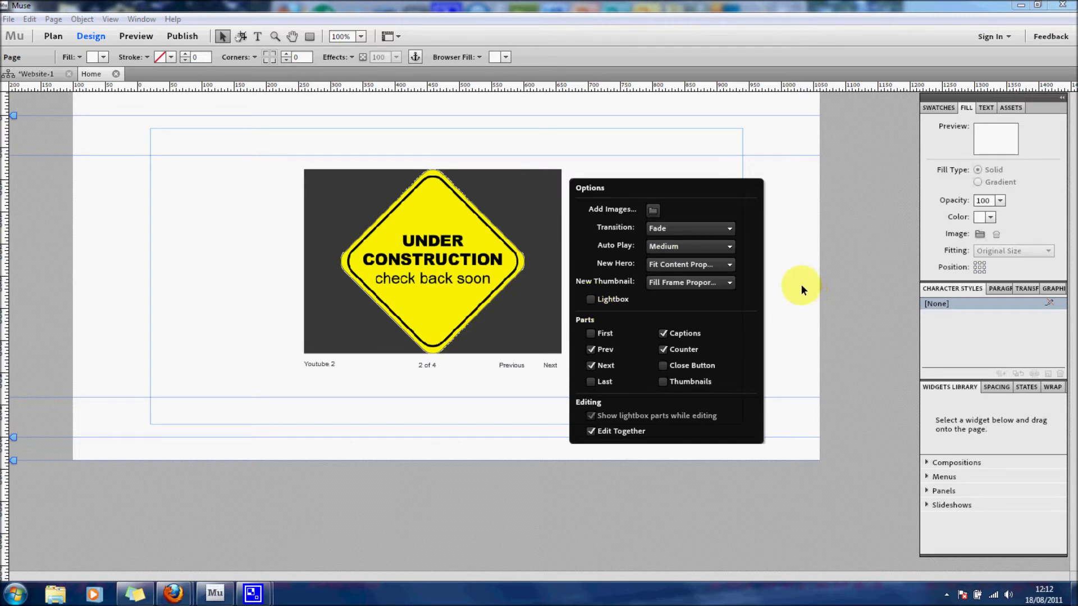
{"action": "left_click", "coordinate": [773, 237]}
{"action": "left_click", "coordinate": [528, 243]}
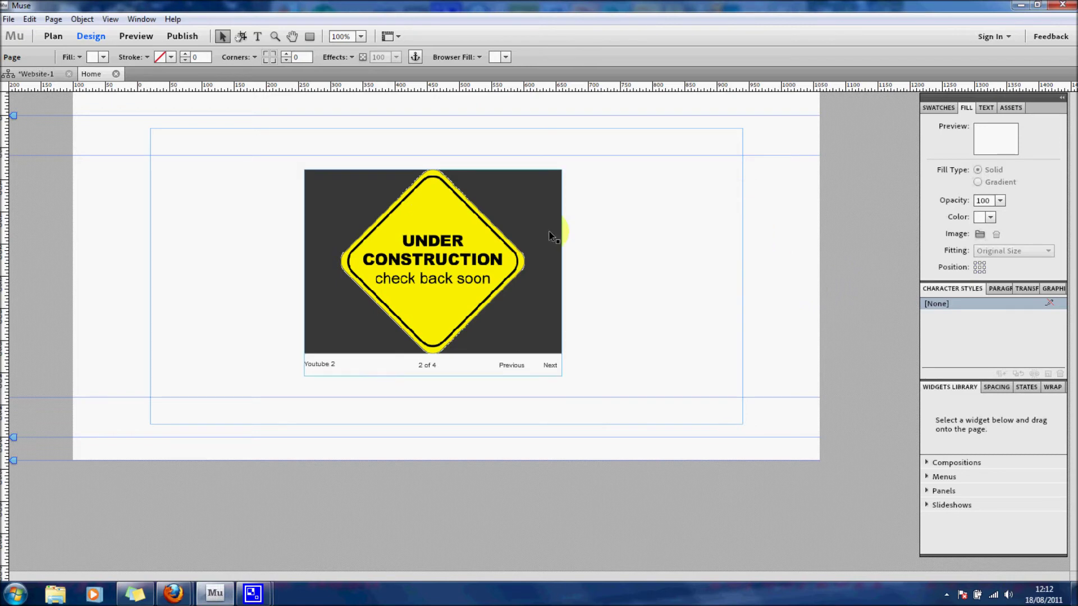
{"action": "key", "text": "Delete"}
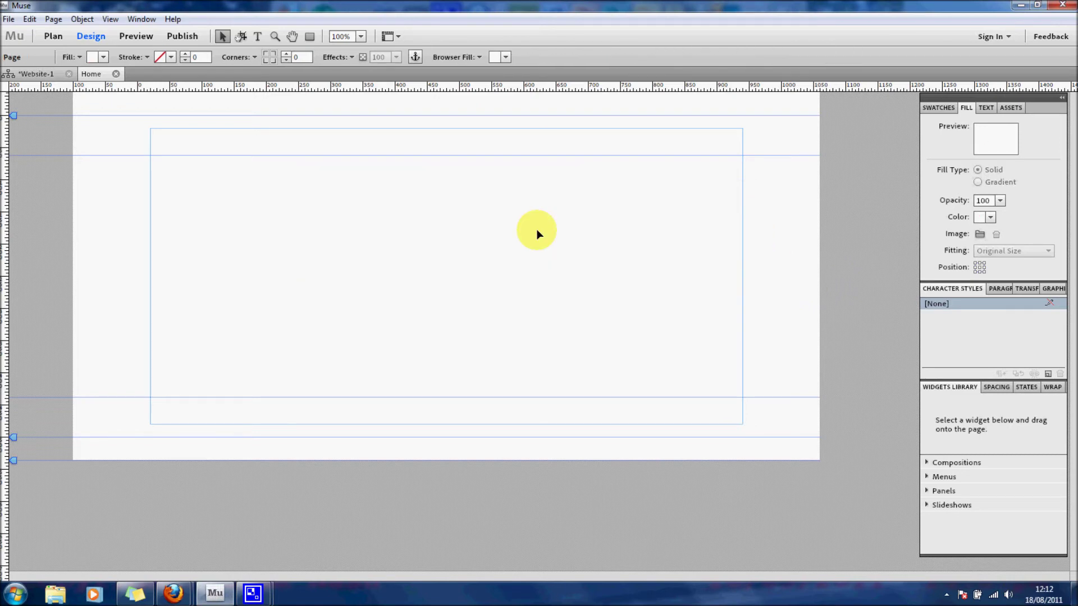